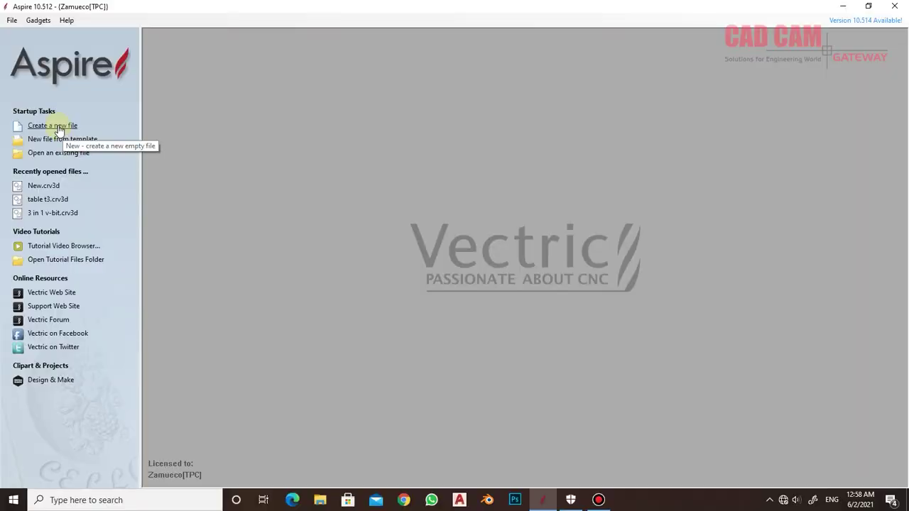
# Create a blank job at the default 36 x 20 inch size, 0.75 inches thick.
pyautogui.click(88, 126)
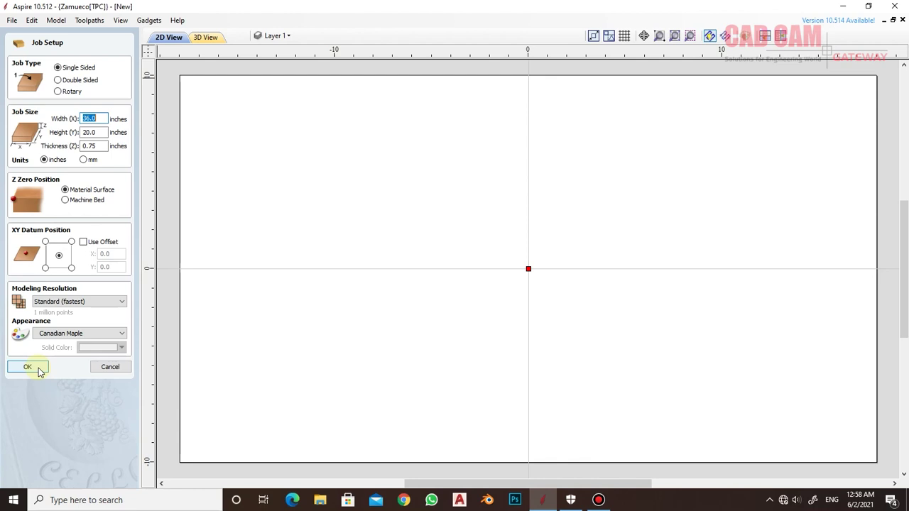
pyautogui.click(27, 367)
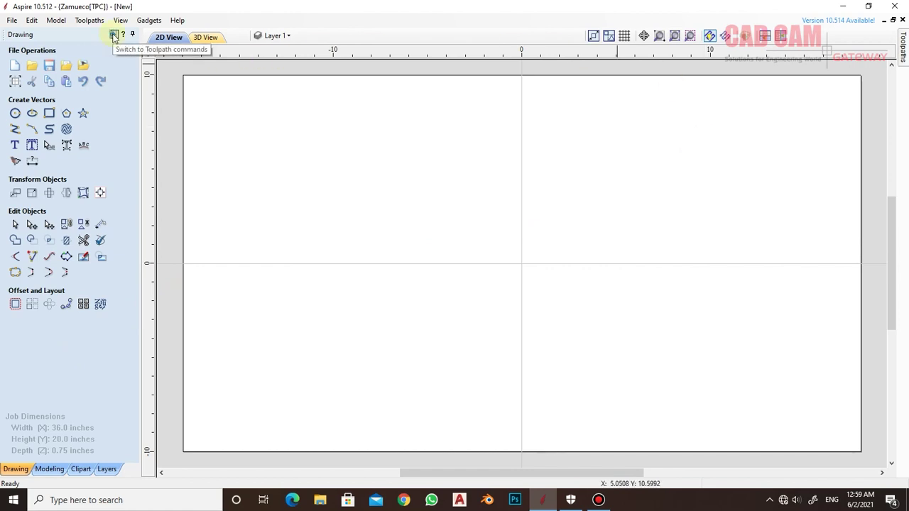
# Open the Fluting Toolpath settings under Toolpath Operations.
pyautogui.click(113, 36)
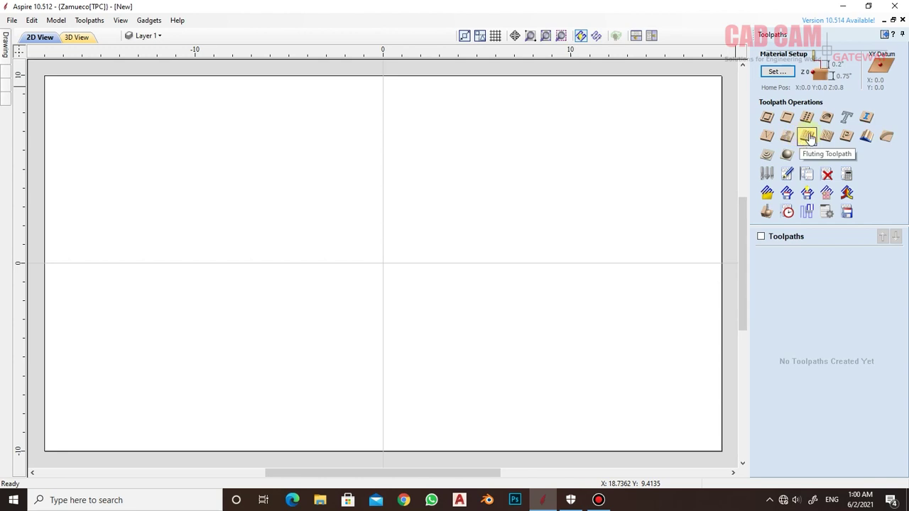
pyautogui.click(808, 137)
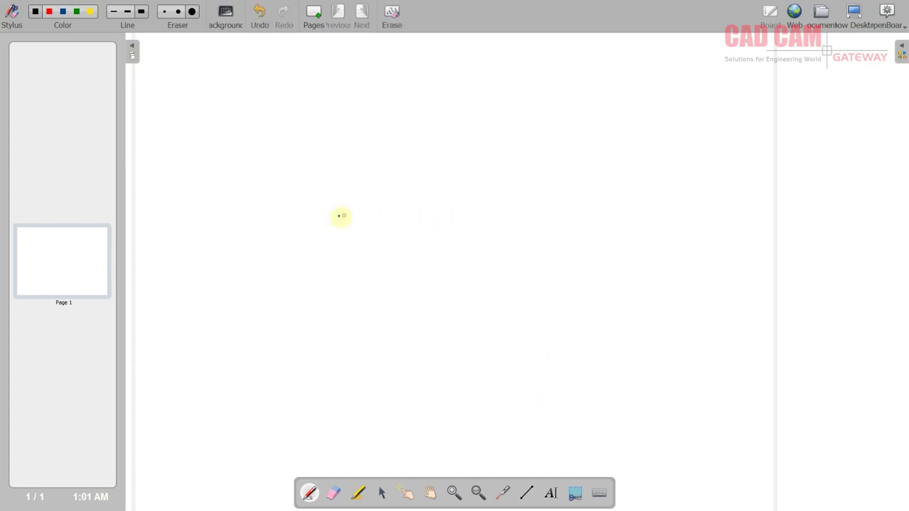
# Draw the flute's top-view line and handwrite a Top label and an underlined Side label.
pyautogui.moveTo(336, 220); pyautogui.dragTo(544, 218)
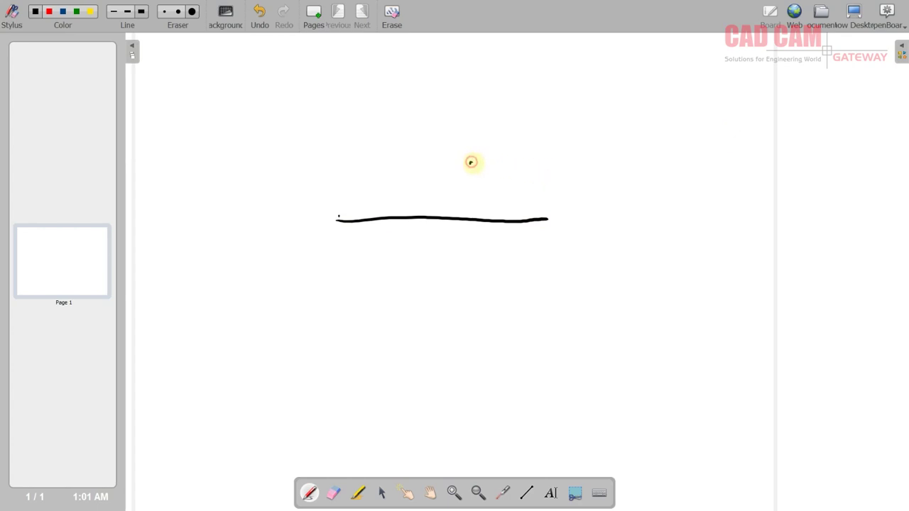
pyautogui.moveTo(471, 162)
pyautogui.mouseDown()
pyautogui.moveTo(497, 163)
pyautogui.moveTo(478, 192)
pyautogui.moveTo(497, 176)
pyautogui.moveTo(517, 186)
pyautogui.mouseUp()
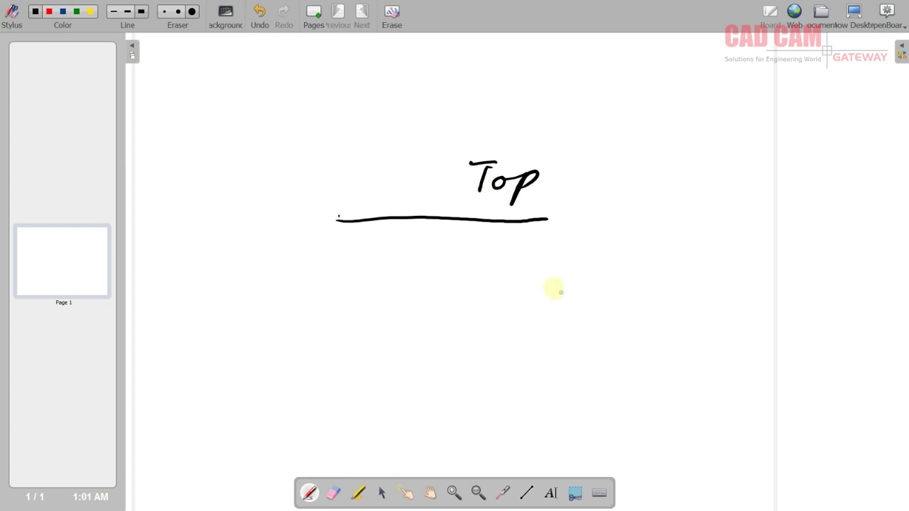
pyautogui.moveTo(567, 279)
pyautogui.mouseDown()
pyautogui.moveTo(548, 297)
pyautogui.moveTo(638, 288)
pyautogui.mouseUp()
pyautogui.click(583, 271)
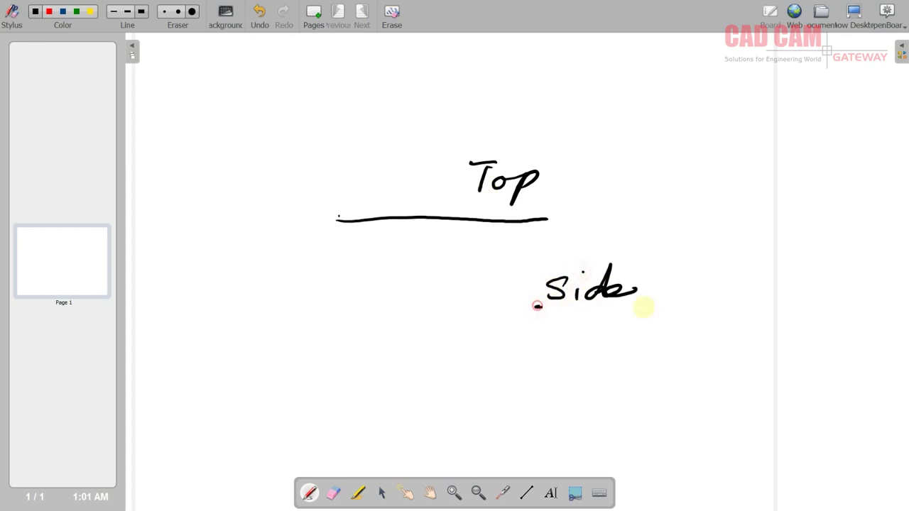
pyautogui.moveTo(536, 308); pyautogui.dragTo(648, 307)
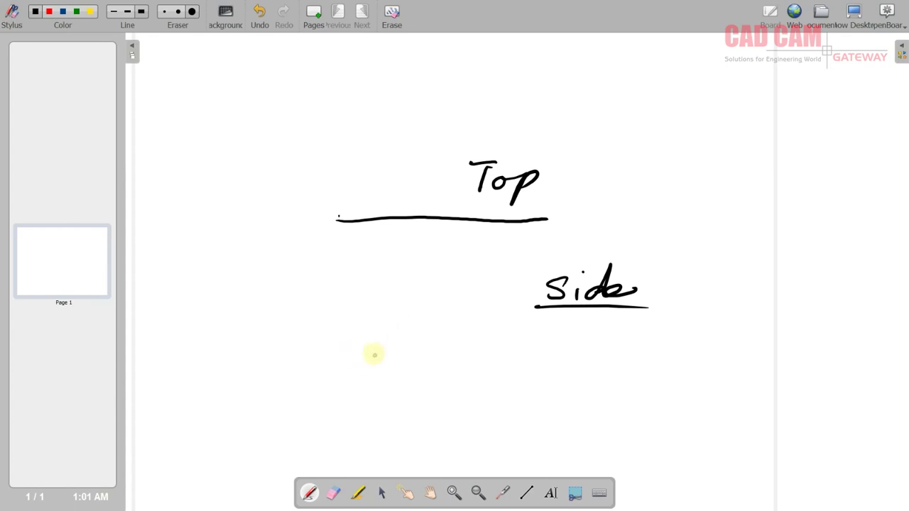
# Sketch the wedge-shaped side profile with up/down arrows marking the 0.25 depth.
pyautogui.click(355, 345)
pyautogui.moveTo(358, 348); pyautogui.dragTo(571, 350)
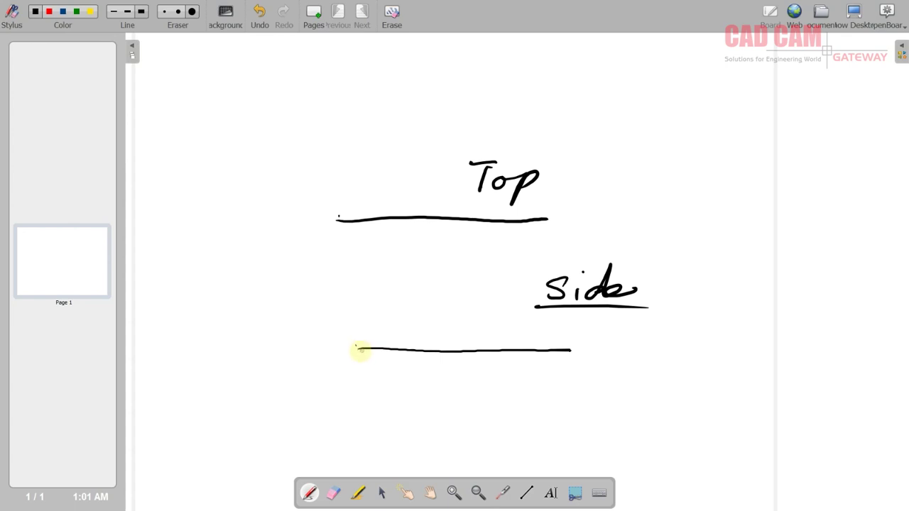
pyautogui.moveTo(361, 349); pyautogui.dragTo(568, 390)
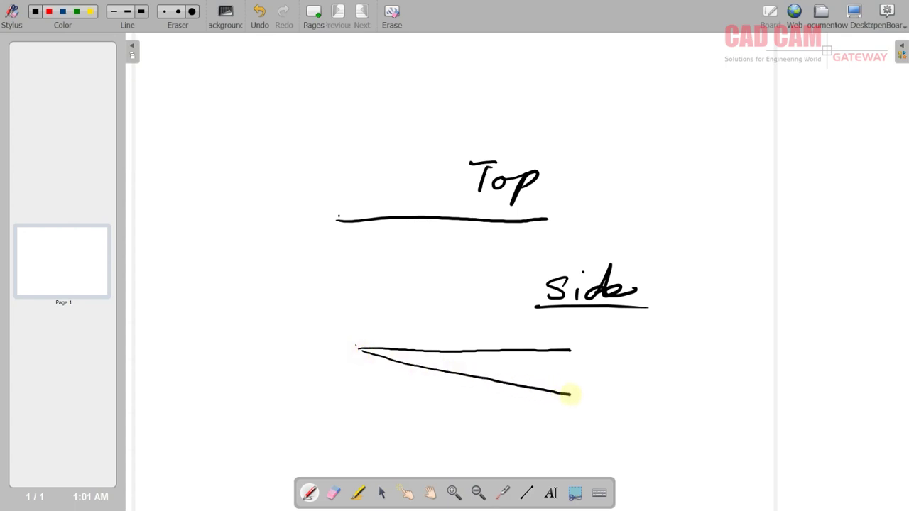
pyautogui.moveTo(596, 329); pyautogui.dragTo(600, 342)
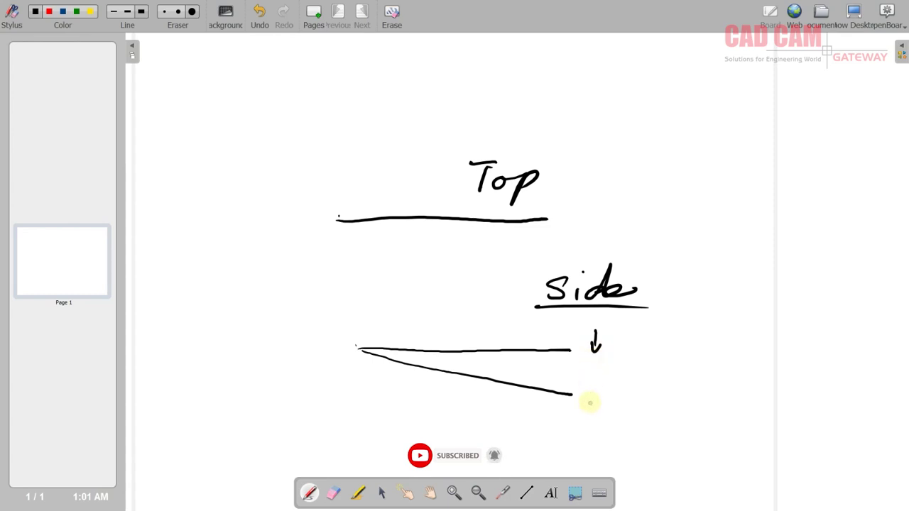
pyautogui.moveTo(591, 395); pyautogui.dragTo(591, 406)
pyautogui.moveTo(589, 401); pyautogui.dragTo(598, 411)
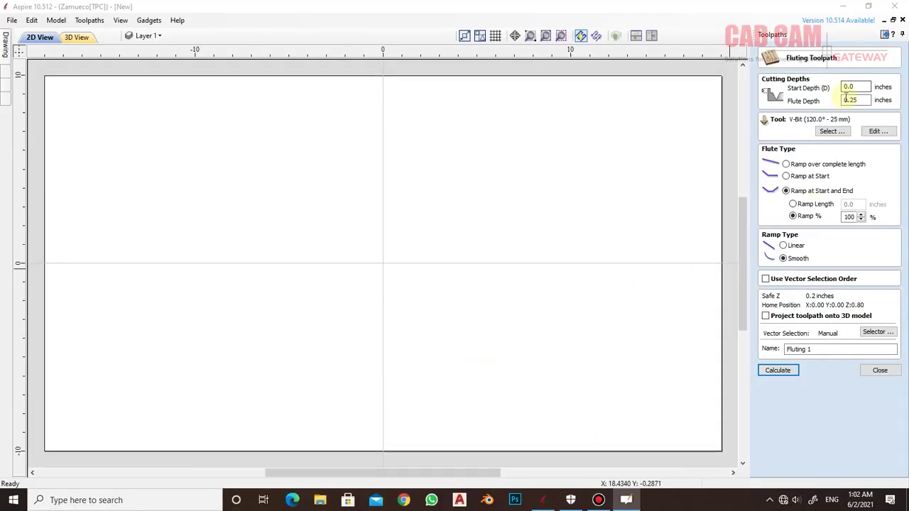
pyautogui.click(844, 100)
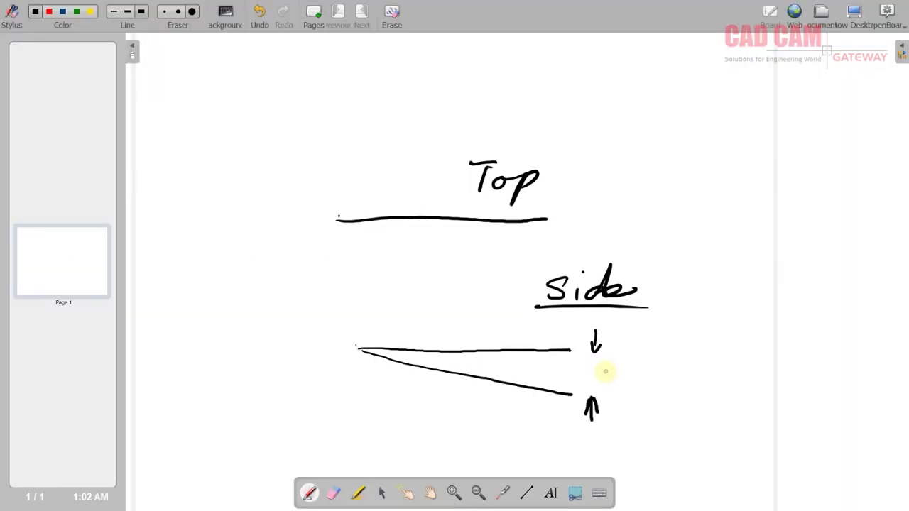
# Write 0.25 beside the depth arrows and set the flute type to Ramp over complete length.
pyautogui.moveTo(611, 368)
pyautogui.mouseDown()
pyautogui.moveTo(648, 389)
pyautogui.moveTo(667, 367)
pyautogui.moveTo(652, 387)
pyautogui.mouseUp()
pyautogui.click(622, 377)
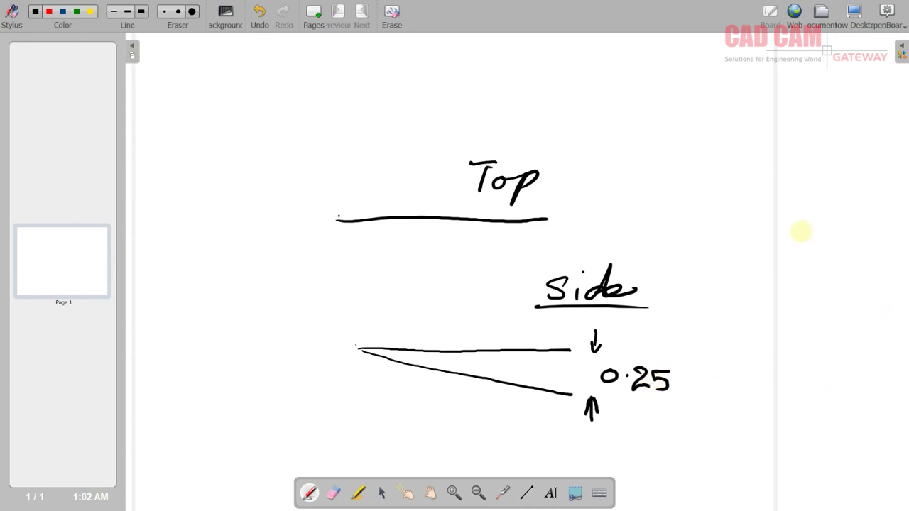
pyautogui.hotkey('alt', 'Tab')
pyautogui.click(785, 164)
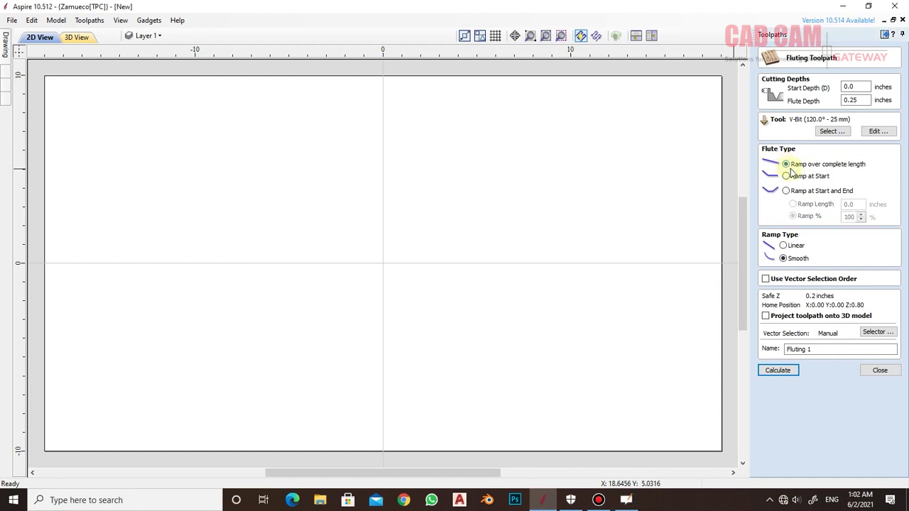
# Tick the full-length ramp sketch and change Aspire's flute type to Ramp at Start.
pyautogui.hotkey('alt', 'Tab')
pyautogui.moveTo(284, 339); pyautogui.dragTo(351, 317)
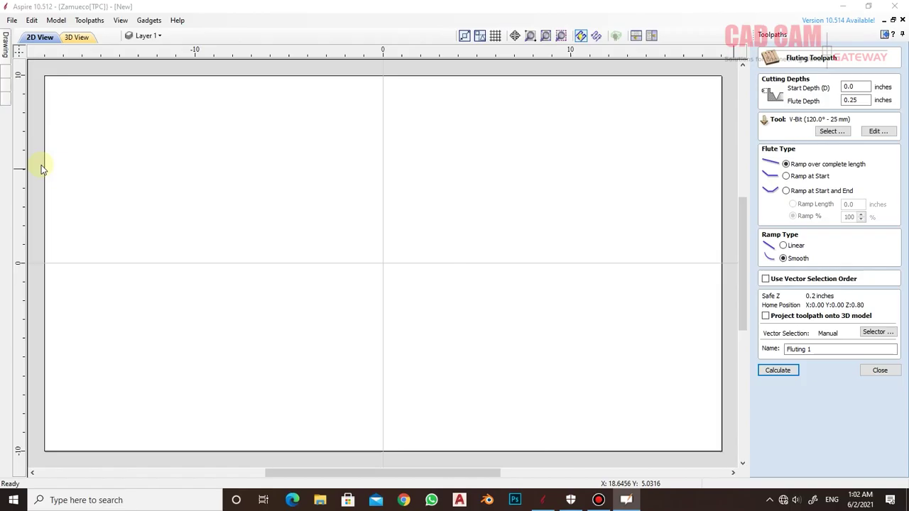
pyautogui.hotkey('alt', 'Tab')
pyautogui.click(809, 176)
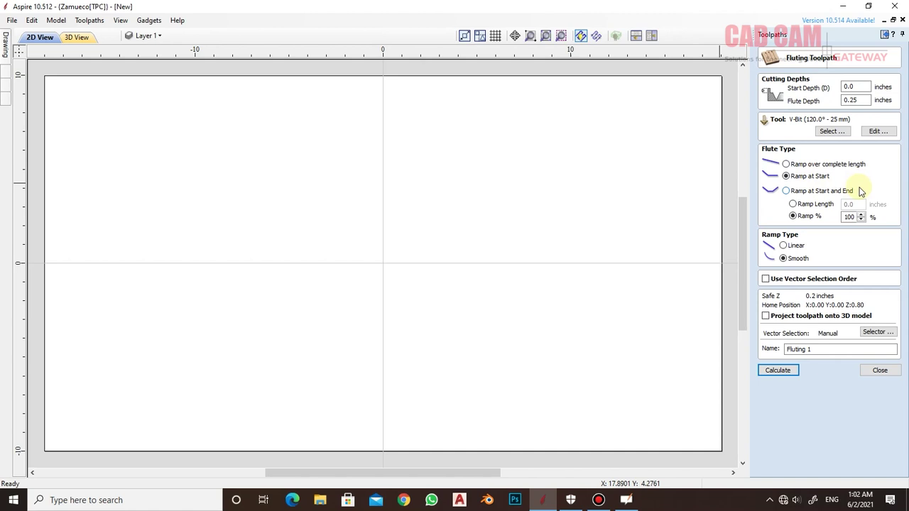
pyautogui.hotkey('alt', 'Tab')
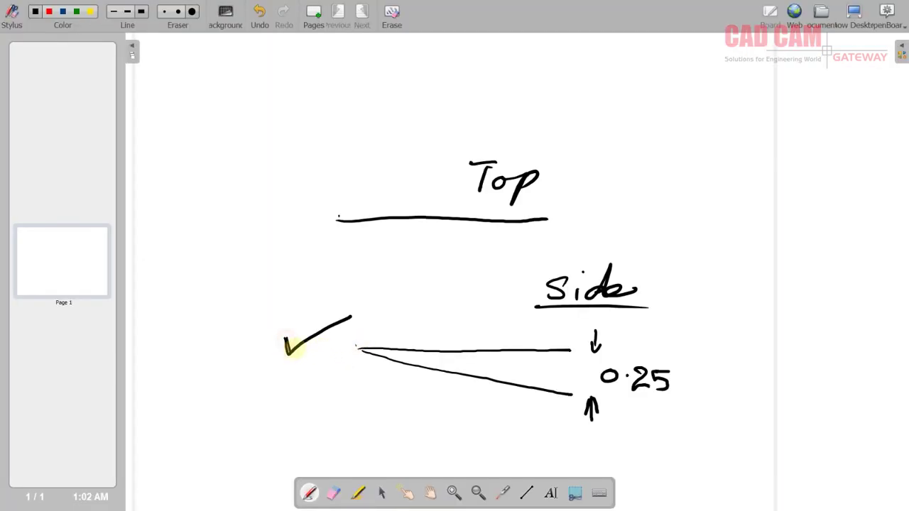
# Thicken the check mark and handwrite the heading 'Ramp at Start'.
pyautogui.moveTo(285, 353); pyautogui.dragTo(351, 319)
pyautogui.click(356, 350)
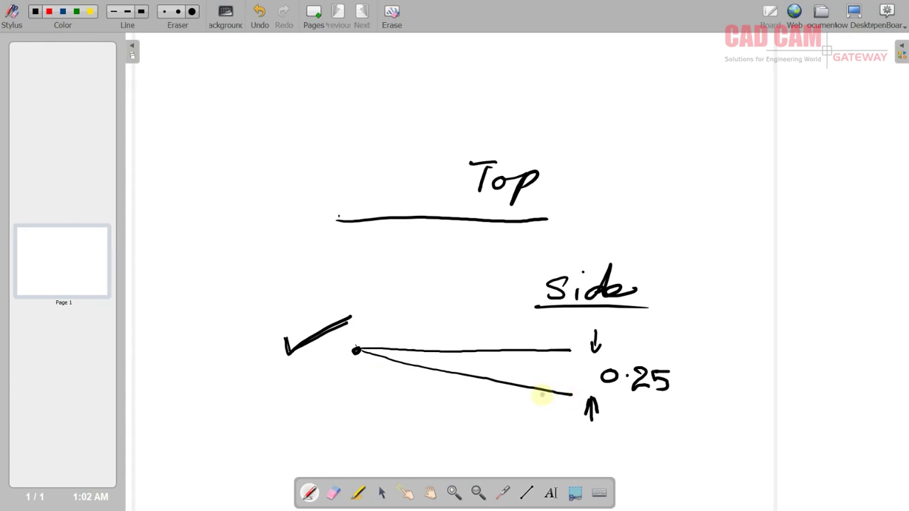
pyautogui.moveTo(598, 75); pyautogui.dragTo(664, 119)
pyautogui.moveTo(674, 85); pyautogui.dragTo(705, 91)
pyautogui.moveTo(713, 68)
pyautogui.mouseDown()
pyautogui.moveTo(774, 94)
pyautogui.moveTo(785, 68)
pyautogui.mouseUp()
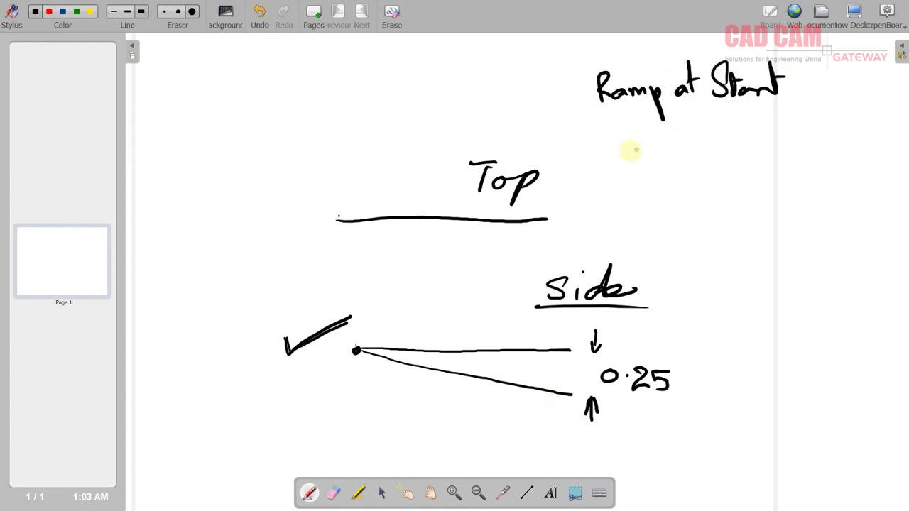
# Draw the Ramp at Start side view with Top and Side labels and a ramp down.
pyautogui.moveTo(602, 156); pyautogui.dragTo(815, 148)
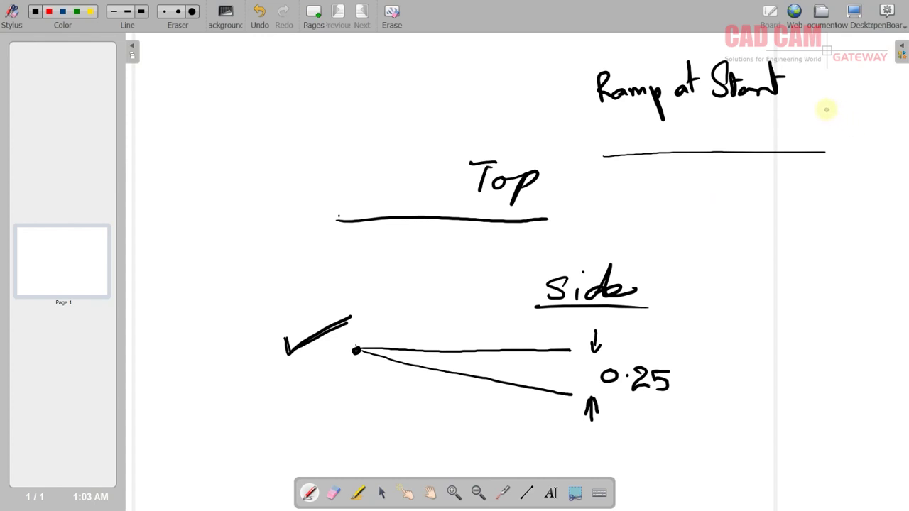
pyautogui.moveTo(824, 111)
pyautogui.mouseDown()
pyautogui.moveTo(838, 109)
pyautogui.moveTo(829, 130)
pyautogui.mouseUp()
pyautogui.moveTo(844, 117); pyautogui.dragTo(841, 119)
pyautogui.moveTo(849, 118); pyautogui.dragTo(853, 139)
pyautogui.moveTo(848, 182)
pyautogui.mouseDown()
pyautogui.moveTo(837, 203)
pyautogui.moveTo(852, 205)
pyautogui.moveTo(870, 176)
pyautogui.mouseUp()
pyautogui.moveTo(874, 197); pyautogui.dragTo(888, 202)
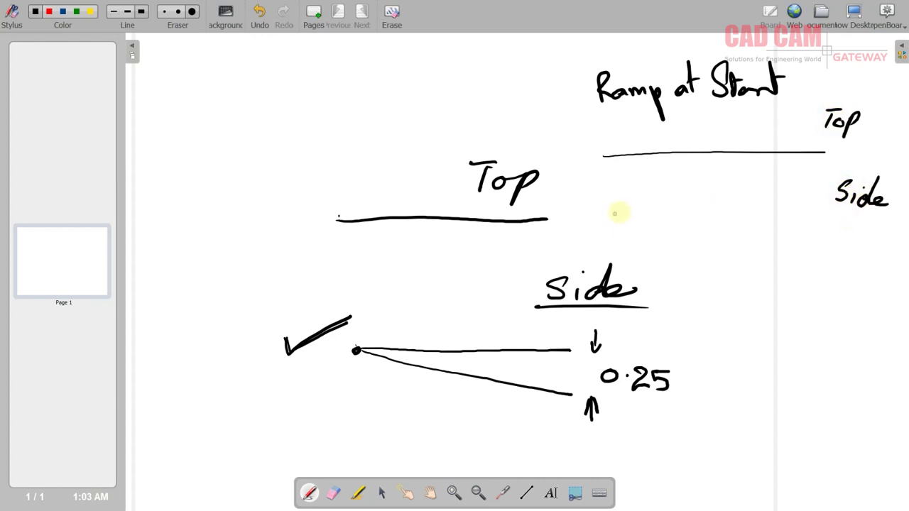
pyautogui.moveTo(612, 196)
pyautogui.mouseDown()
pyautogui.moveTo(667, 220)
pyautogui.moveTo(810, 215)
pyautogui.mouseUp()
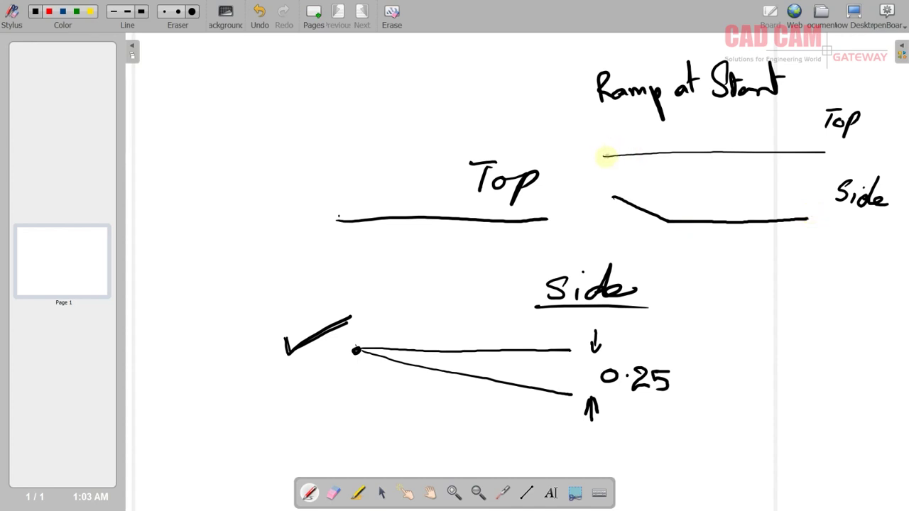
# Sketch two V-bits along the ramp and set the flute type to Ramp at Start and End.
pyautogui.moveTo(614, 132)
pyautogui.mouseDown()
pyautogui.moveTo(615, 160)
pyautogui.moveTo(632, 163)
pyautogui.moveTo(615, 193)
pyautogui.moveTo(590, 198)
pyautogui.moveTo(820, 195)
pyautogui.mouseUp()
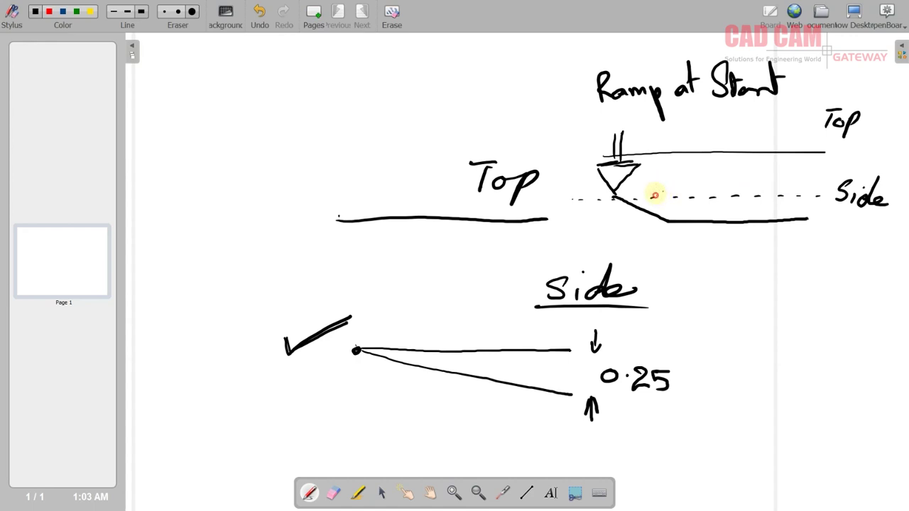
pyautogui.moveTo(655, 193); pyautogui.dragTo(682, 223)
pyautogui.moveTo(701, 186)
pyautogui.mouseDown()
pyautogui.moveTo(696, 226)
pyautogui.moveTo(800, 220)
pyautogui.mouseUp()
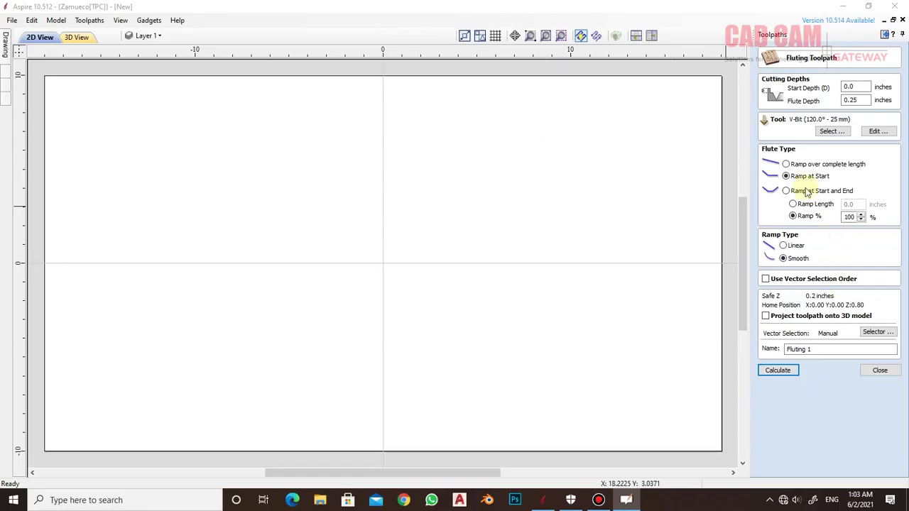
pyautogui.click(806, 193)
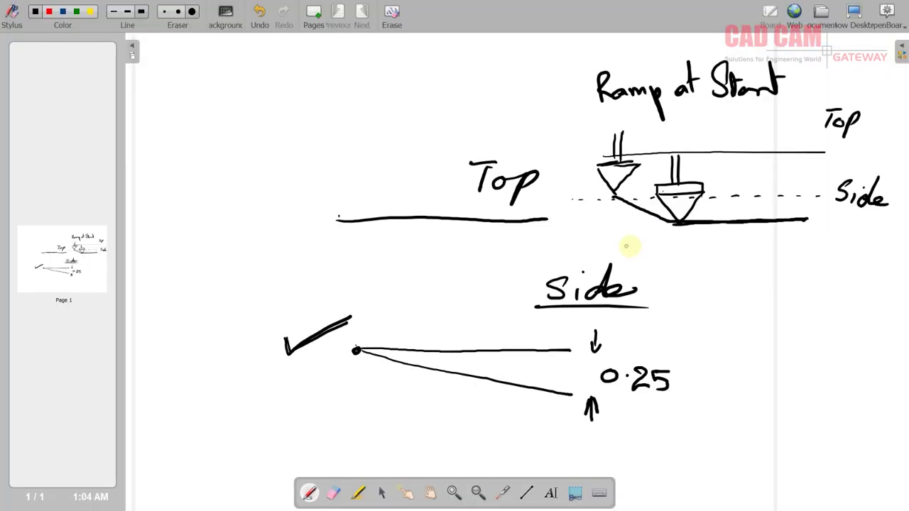
# Sketch a third profile ramping at both ends to 0.25 depth and number the sketches 1–3.
pyautogui.moveTo(618, 245)
pyautogui.mouseDown()
pyautogui.moveTo(693, 284)
pyautogui.moveTo(821, 255)
pyautogui.mouseUp()
pyautogui.moveTo(813, 290); pyautogui.dragTo(872, 289)
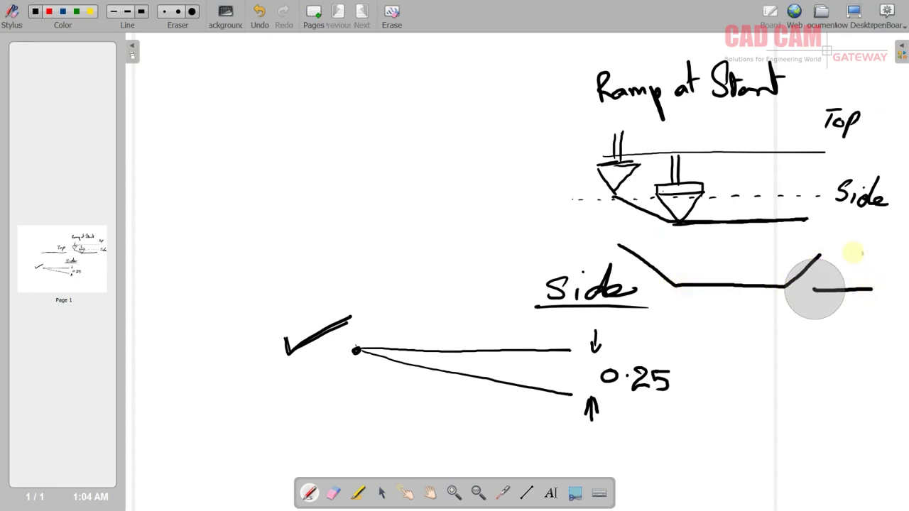
pyautogui.moveTo(842, 256)
pyautogui.mouseDown()
pyautogui.moveTo(873, 254)
pyautogui.moveTo(861, 289)
pyautogui.moveTo(868, 267)
pyautogui.moveTo(866, 281)
pyautogui.moveTo(837, 306)
pyautogui.moveTo(872, 318)
pyautogui.moveTo(883, 303)
pyautogui.mouseUp()
pyautogui.click(850, 310)
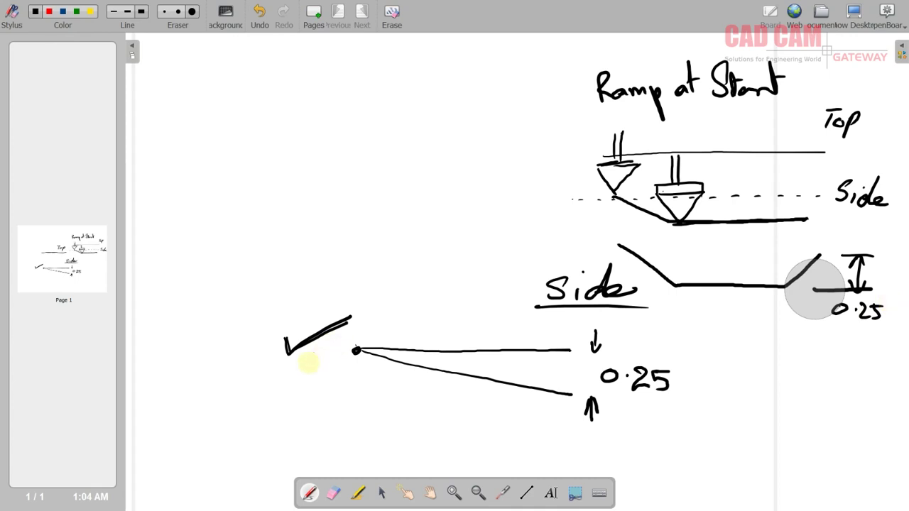
pyautogui.moveTo(312, 377)
pyautogui.mouseDown()
pyautogui.moveTo(317, 388)
pyautogui.moveTo(299, 371)
pyautogui.mouseUp()
pyautogui.moveTo(529, 198)
pyautogui.mouseDown()
pyautogui.moveTo(551, 215)
pyautogui.moveTo(551, 191)
pyautogui.mouseUp()
pyautogui.moveTo(729, 318)
pyautogui.mouseDown()
pyautogui.moveTo(736, 335)
pyautogui.moveTo(758, 312)
pyautogui.mouseUp()
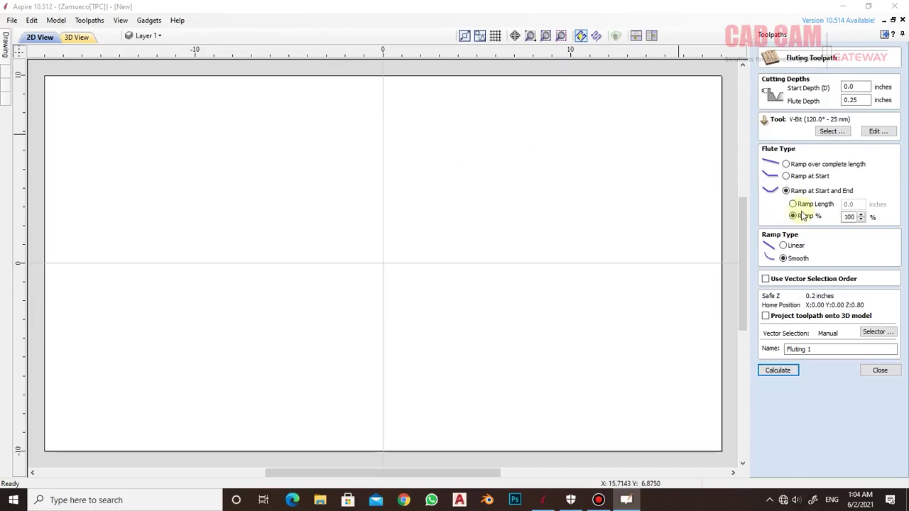
# Try a fixed Ramp Length, then revert to ramping by Ramp % at 100.
pyautogui.click(794, 205)
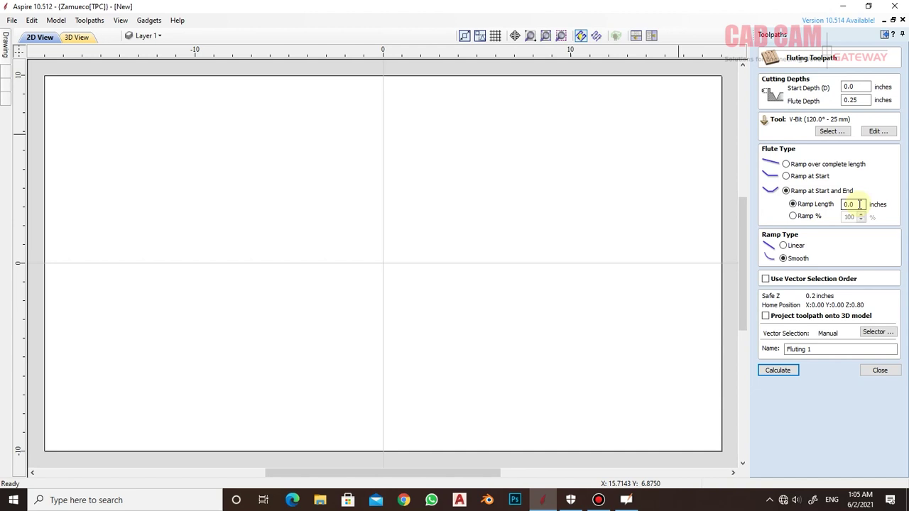
pyautogui.click(799, 217)
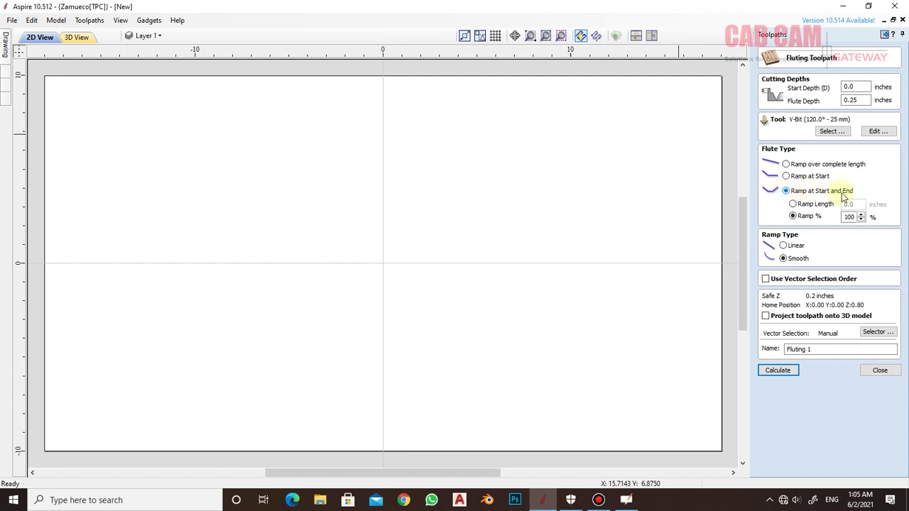
# Circle both ramp ends of the third sketch's Side profile on the whiteboard.
pyautogui.hotkey('alt', 'Tab')
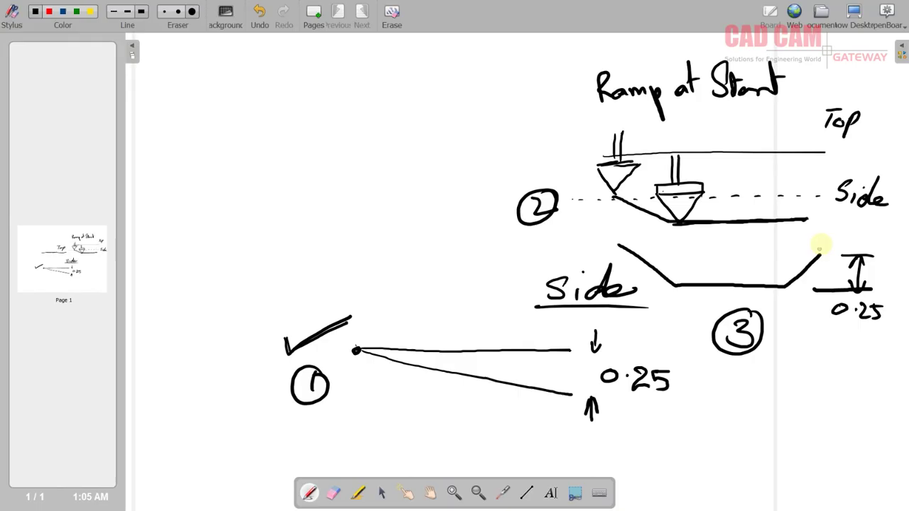
pyautogui.moveTo(822, 244)
pyautogui.mouseDown()
pyautogui.moveTo(746, 300)
pyautogui.moveTo(817, 238)
pyautogui.mouseUp()
pyautogui.moveTo(654, 235); pyautogui.dragTo(639, 238)
pyautogui.moveTo(696, 286); pyautogui.dragTo(668, 226)
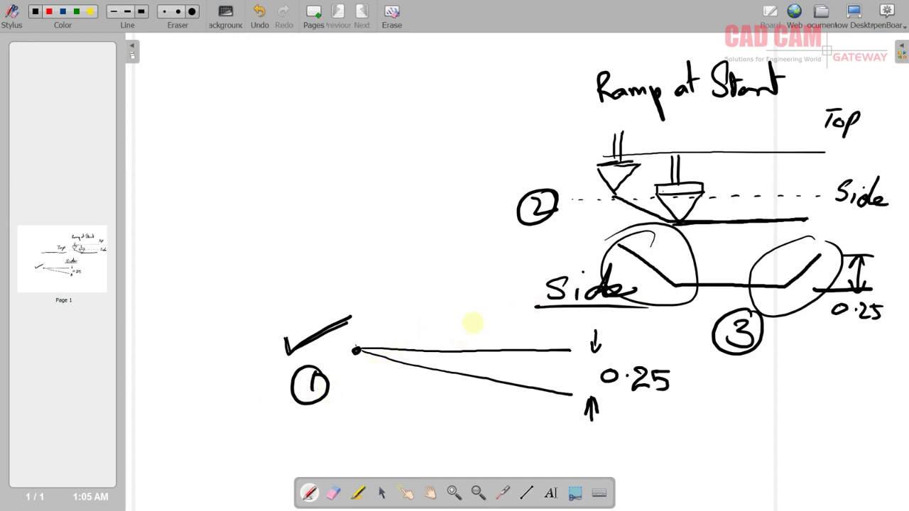
pyautogui.hotkey('alt', 'Tab')
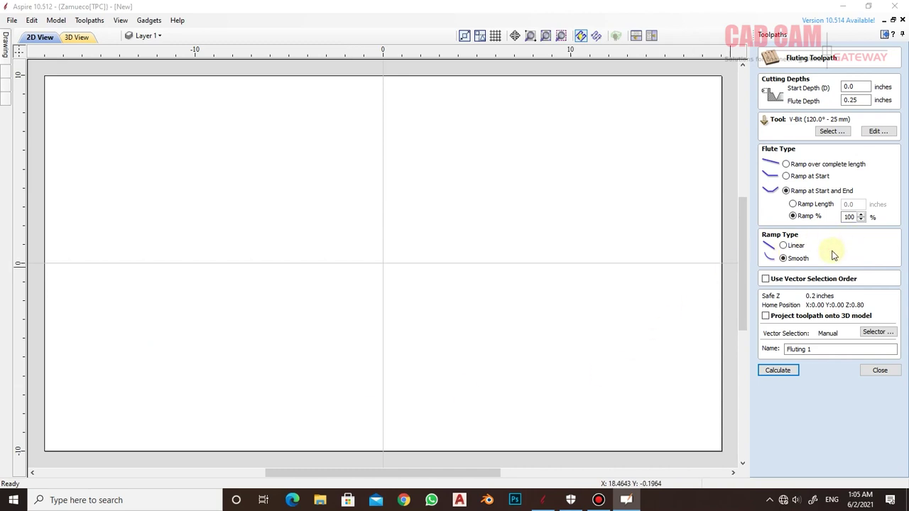
# Sketch a new flat-bottomed flute profile at the top left of the whiteboard.
pyautogui.click(837, 256)
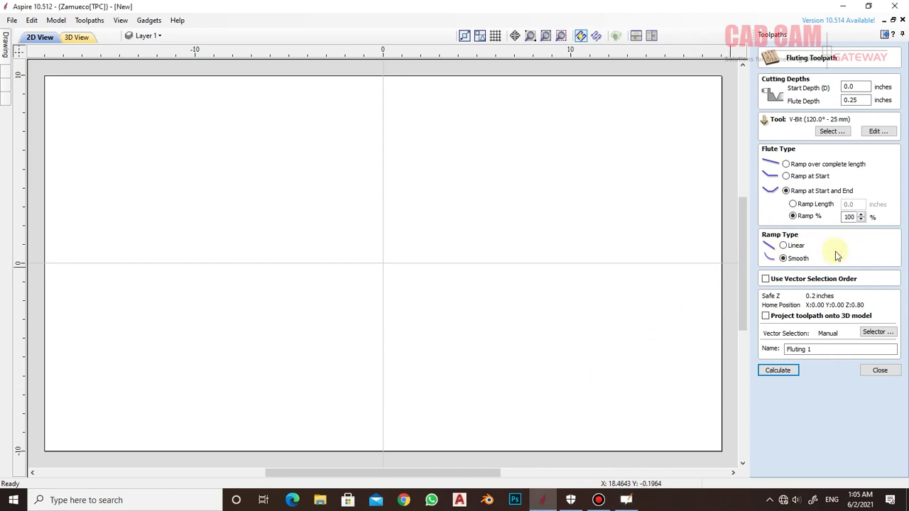
pyautogui.hotkey('alt', 'Tab')
pyautogui.moveTo(202, 103)
pyautogui.mouseDown()
pyautogui.moveTo(260, 142)
pyautogui.moveTo(409, 139)
pyautogui.moveTo(466, 85)
pyautogui.mouseUp()
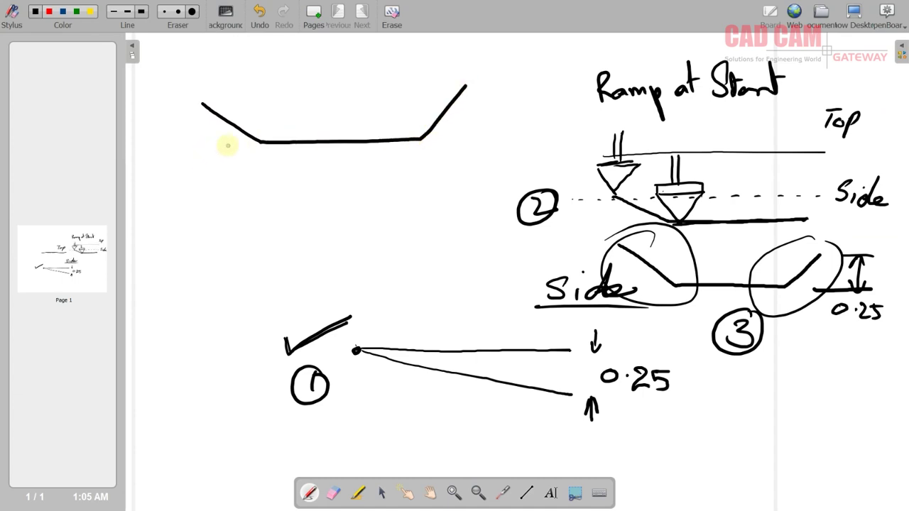
# Shade both ramps of the angular profile, sketch a curved profile below, and tick the upper one.
pyautogui.moveTo(202, 105)
pyautogui.mouseDown()
pyautogui.moveTo(234, 137)
pyautogui.moveTo(428, 138)
pyautogui.moveTo(469, 85)
pyautogui.mouseUp()
pyautogui.moveTo(215, 184)
pyautogui.mouseDown()
pyautogui.moveTo(223, 200)
pyautogui.moveTo(277, 229)
pyautogui.moveTo(348, 230)
pyautogui.moveTo(416, 226)
pyautogui.moveTo(456, 211)
pyautogui.moveTo(474, 183)
pyautogui.mouseUp()
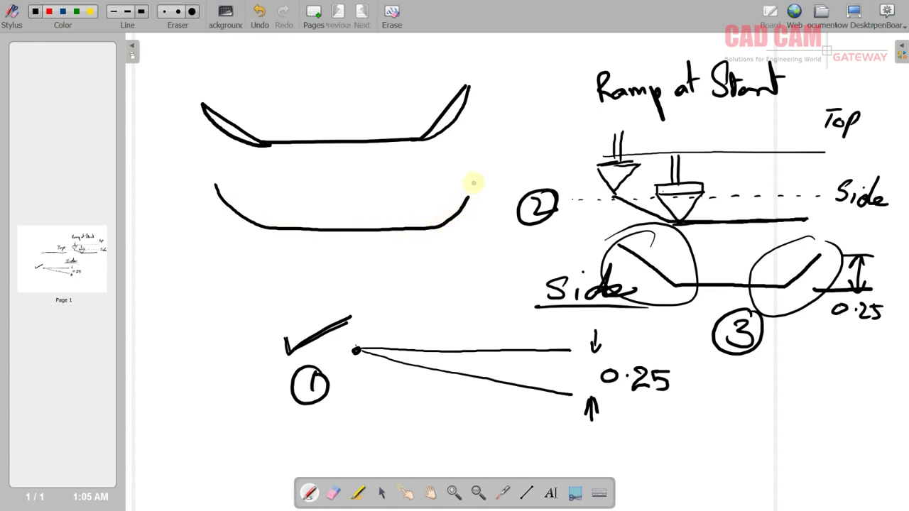
pyautogui.moveTo(408, 76); pyautogui.dragTo(463, 49)
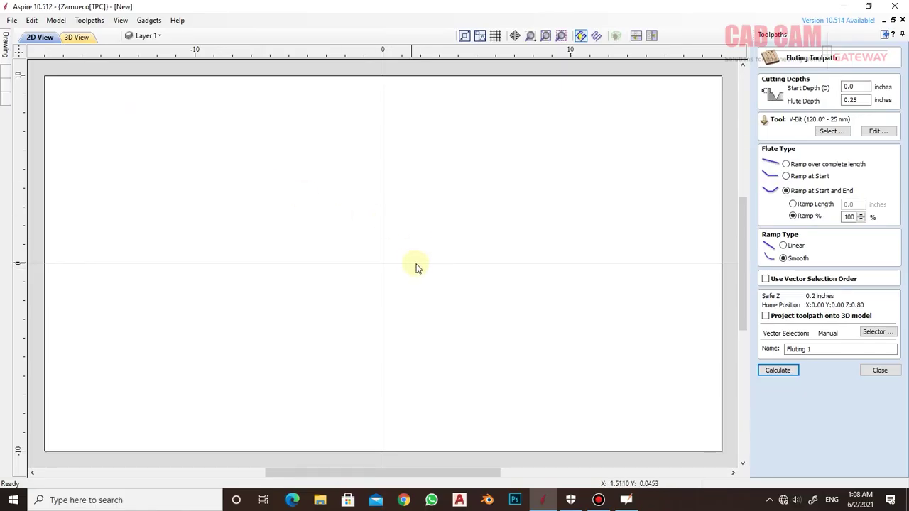
# Close the Fluting Toolpath form and bring up the drawing tools.
pyautogui.click(6, 42)
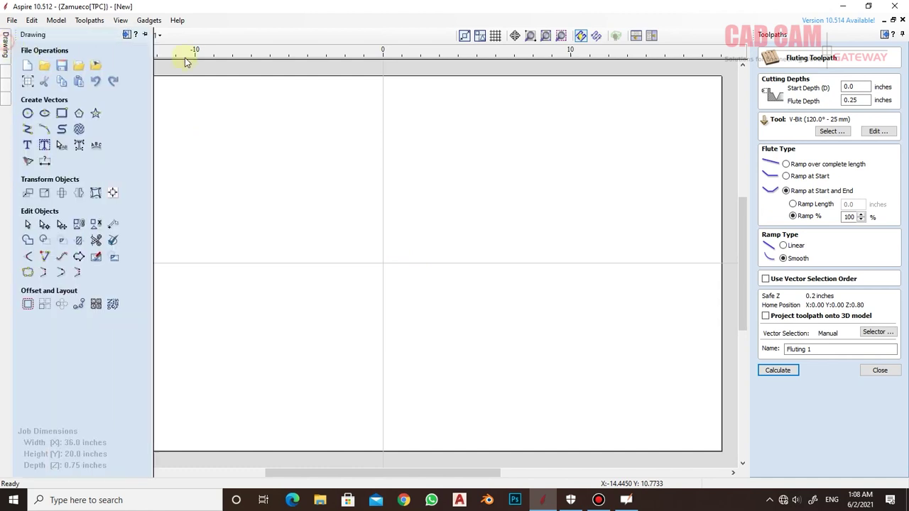
pyautogui.click(879, 370)
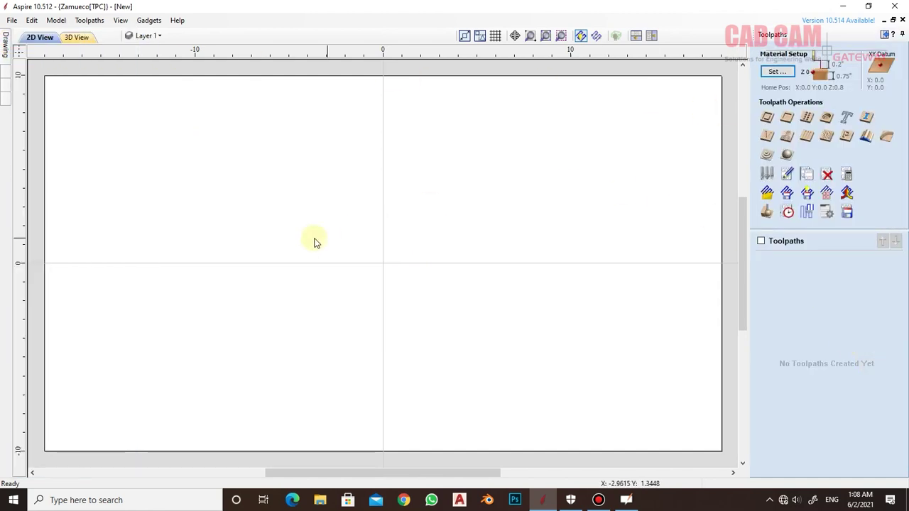
pyautogui.click(902, 34)
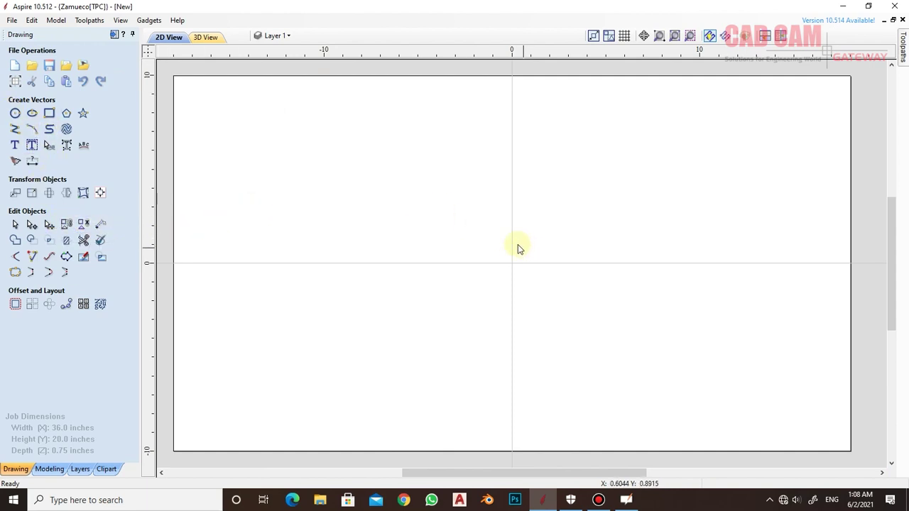
# Draw a circle of radius 2.0 inches centred at 0,0.
pyautogui.click(15, 113)
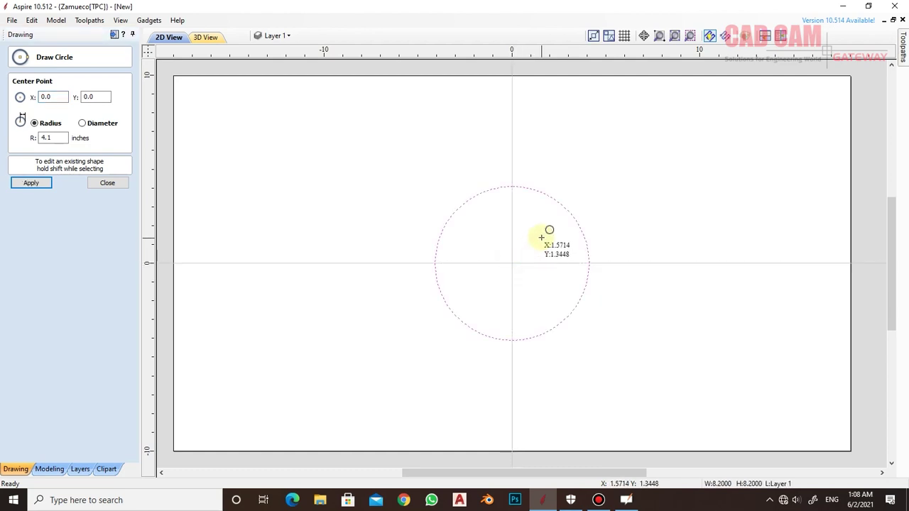
pyautogui.moveTo(512, 264); pyautogui.dragTo(548, 244)
pyautogui.click(21, 183)
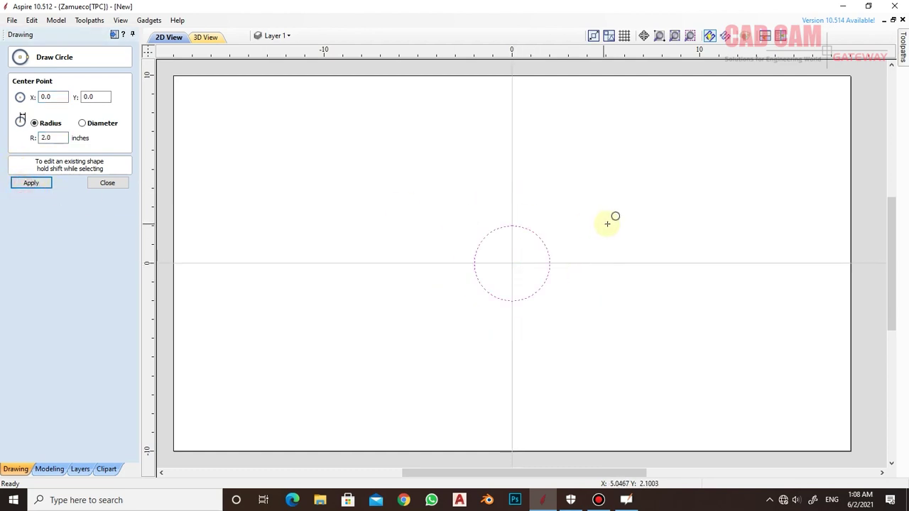
# Close Draw Circle and cut the circle at its top node using node editing.
pyautogui.scroll(3, 512, 256)
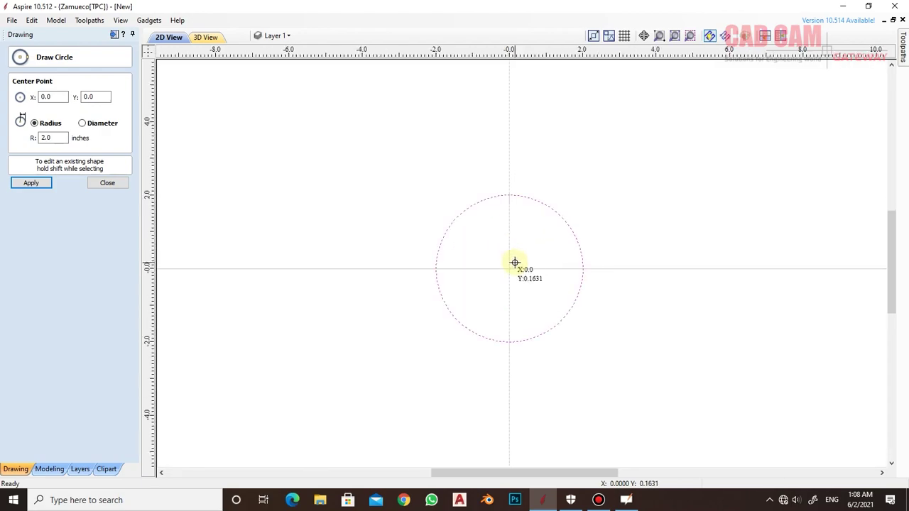
pyautogui.scroll(1, 513, 260)
pyautogui.click(106, 185)
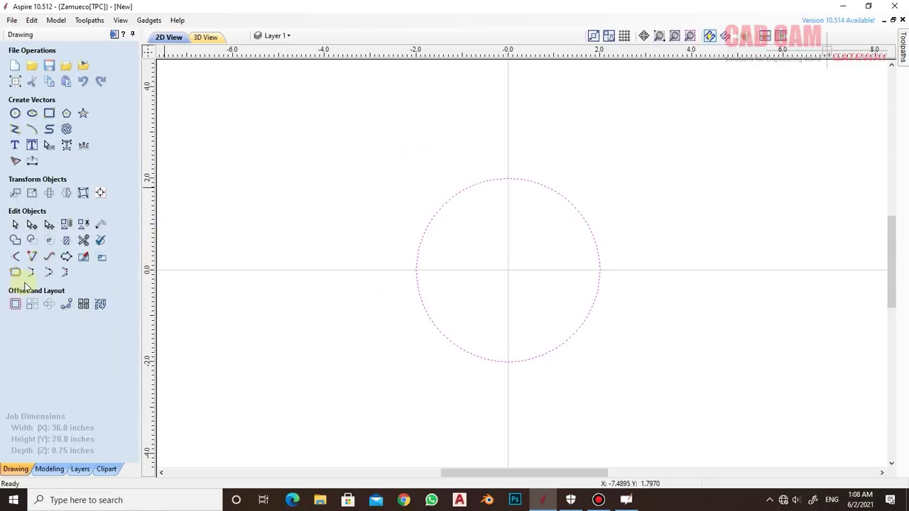
pyautogui.click(32, 224)
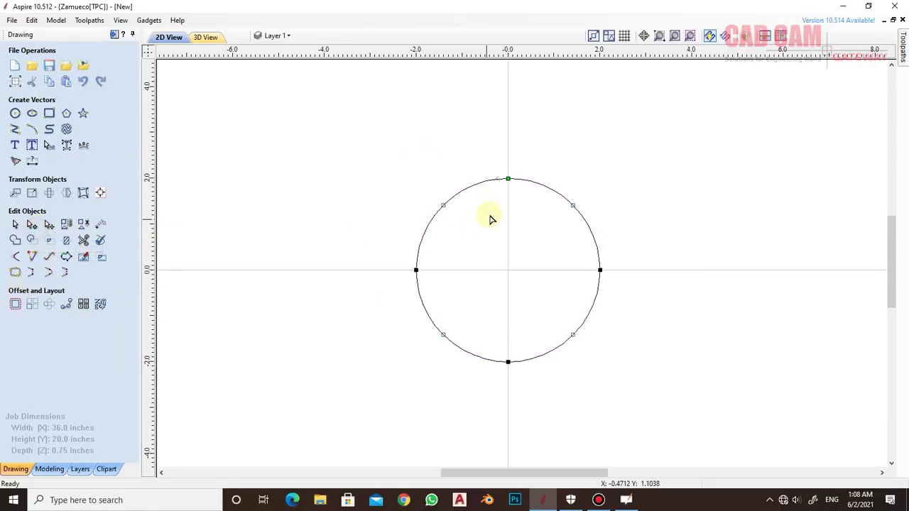
pyautogui.rightClick(508, 180)
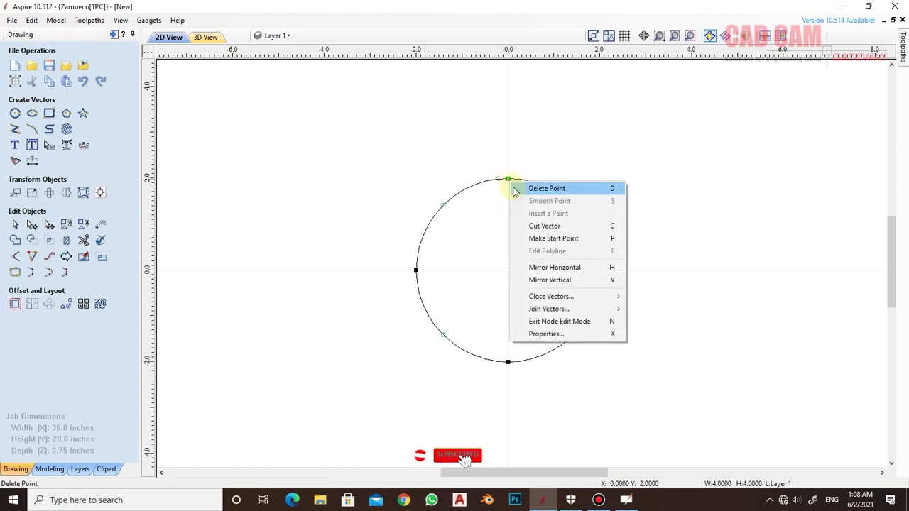
pyautogui.click(545, 226)
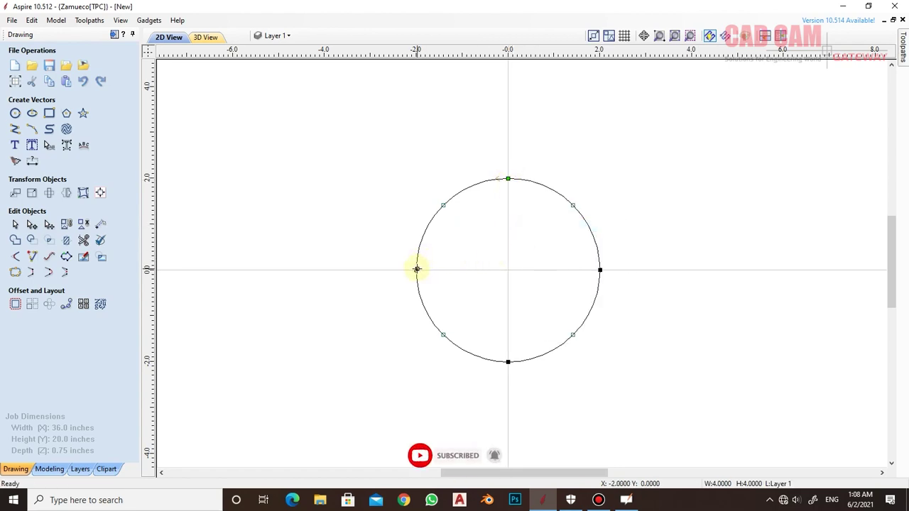
# Cut the circle at its left, right and bottom nodes.
pyautogui.rightClick(417, 269)
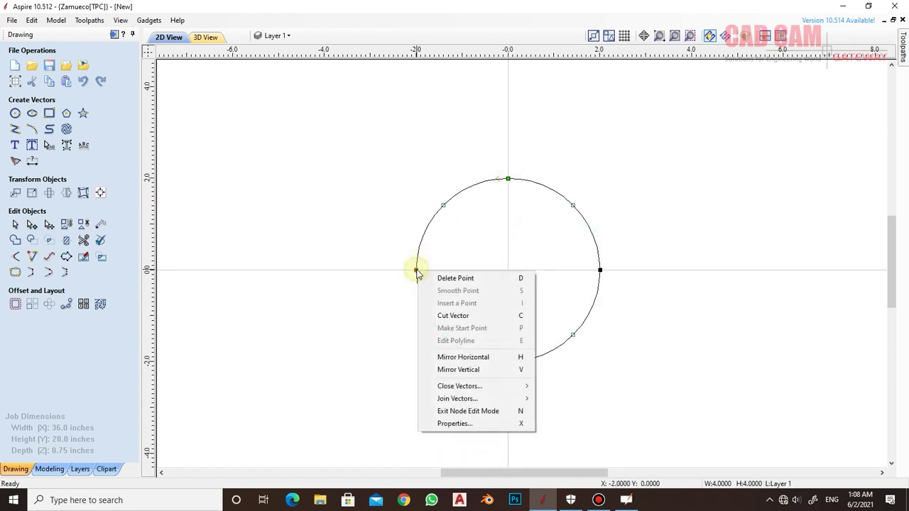
pyautogui.click(460, 315)
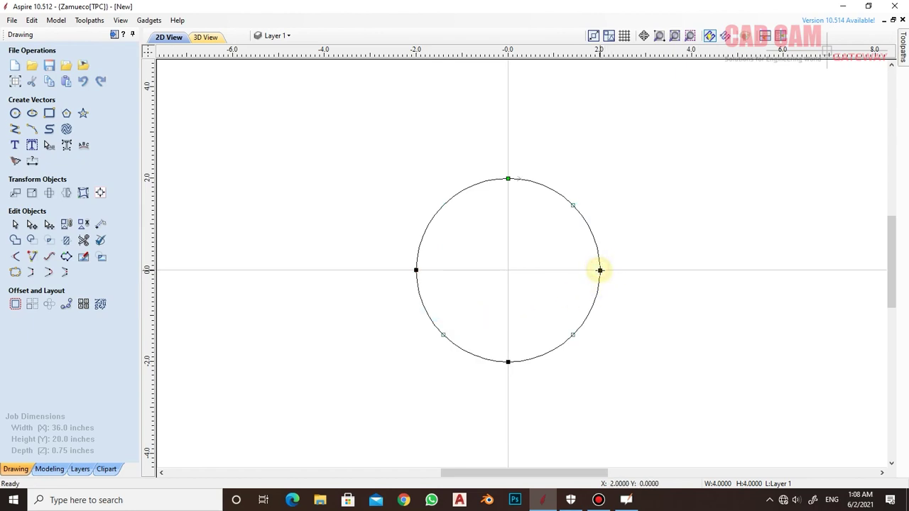
pyautogui.rightClick(601, 271)
pyautogui.click(630, 318)
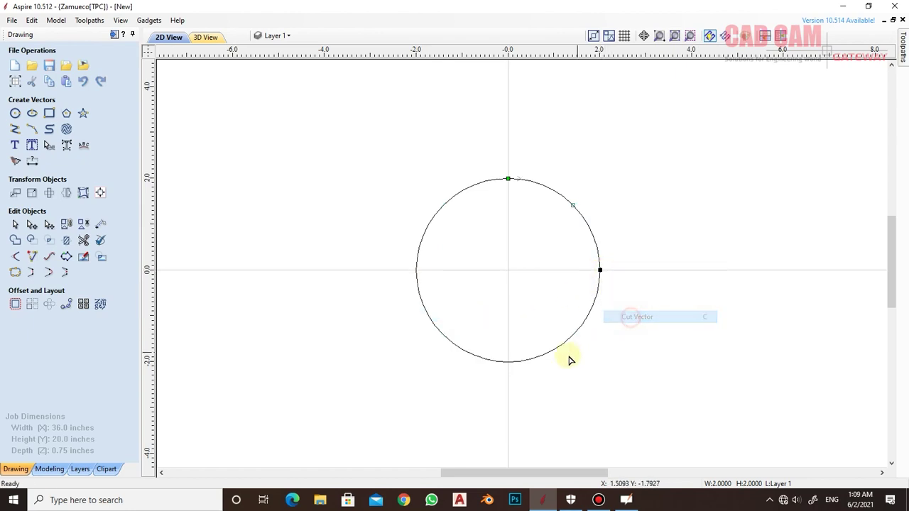
pyautogui.click(512, 361)
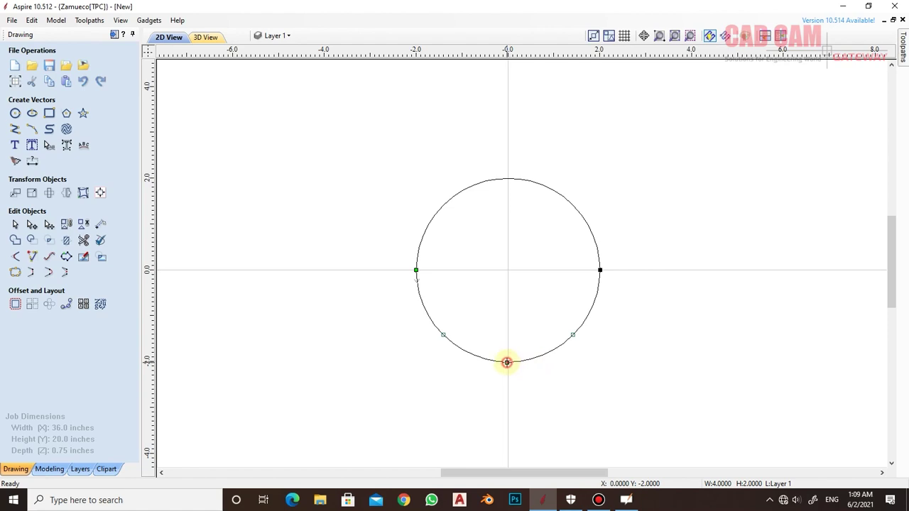
pyautogui.rightClick(506, 363)
pyautogui.click(558, 247)
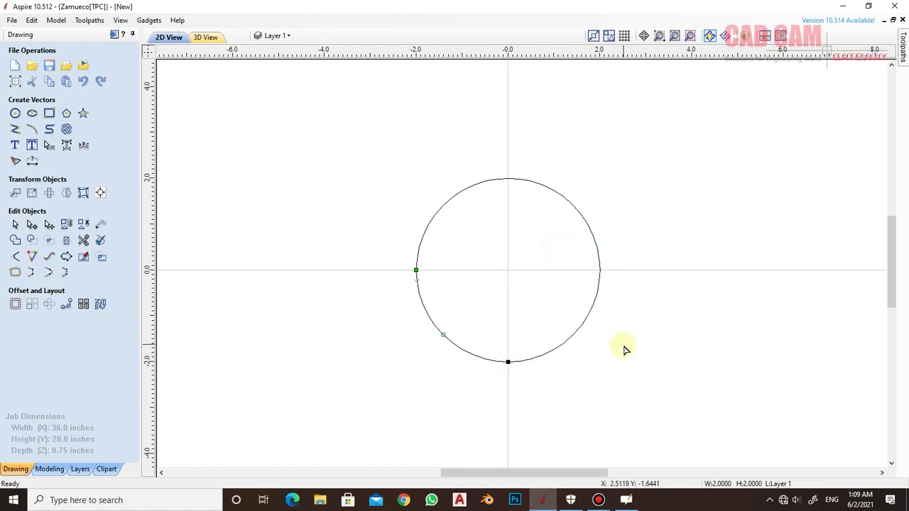
# Select each of the four quarter arcs in turn to confirm they are separate vectors.
pyautogui.click(576, 188)
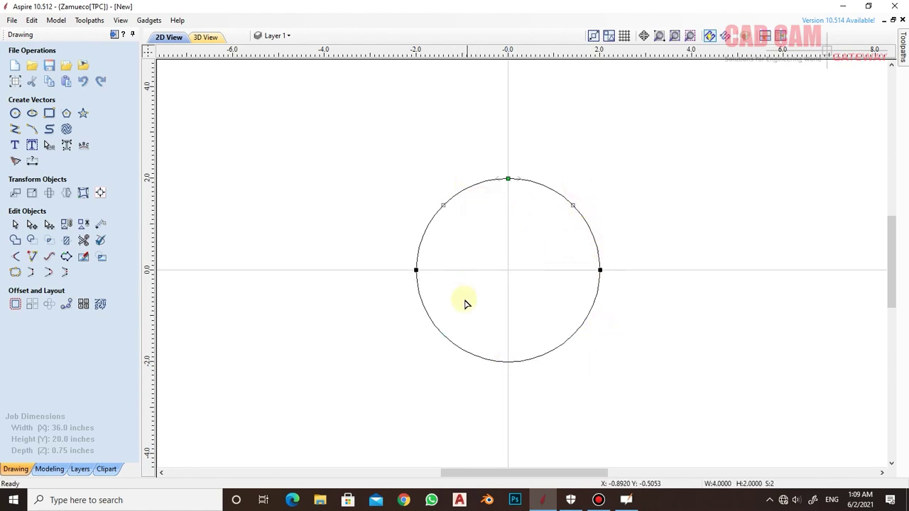
pyautogui.click(665, 323)
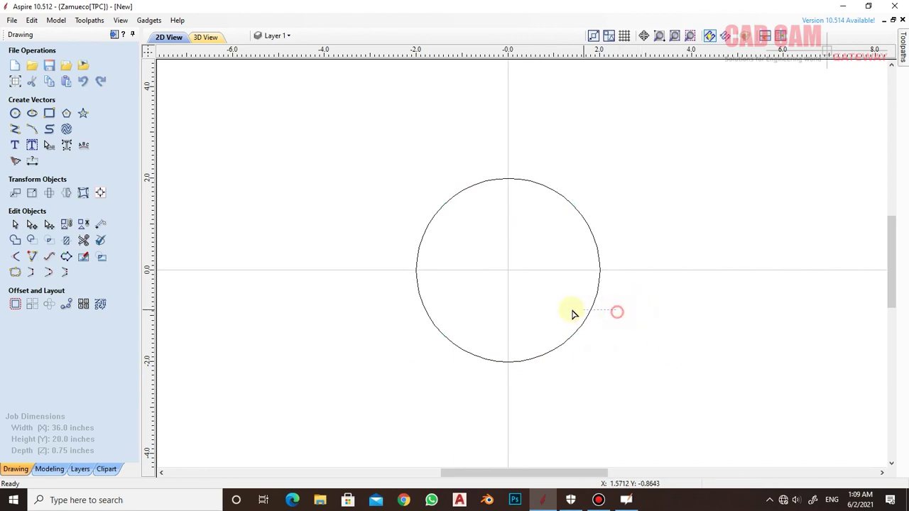
pyautogui.click(551, 332)
pyautogui.click(654, 340)
pyautogui.click(557, 235)
pyautogui.click(475, 229)
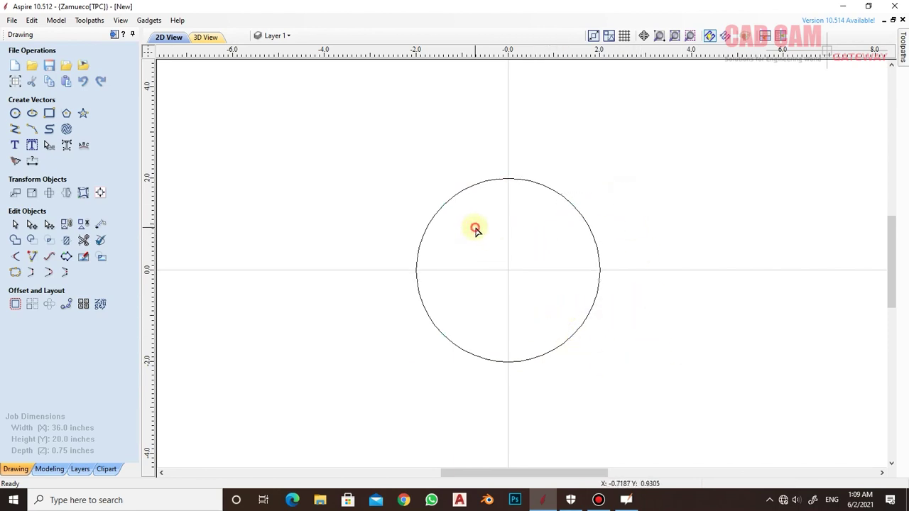
pyautogui.click(448, 200)
pyautogui.click(390, 250)
pyautogui.click(435, 326)
pyautogui.click(625, 368)
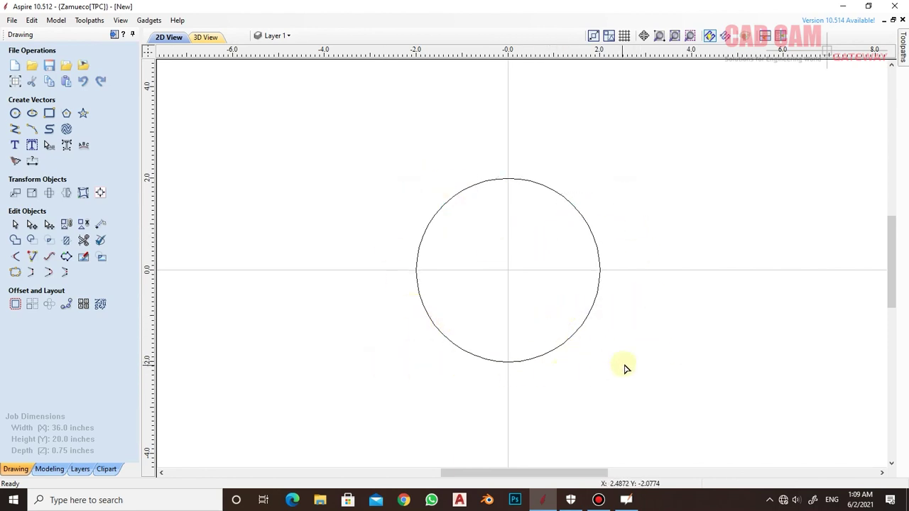
# Draw a line from the top of the circle down to its centre.
pyautogui.press('l')
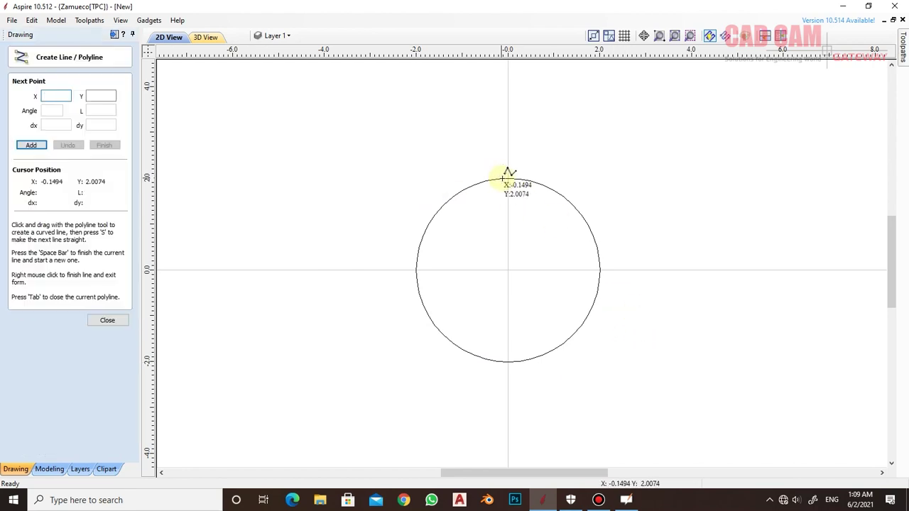
pyautogui.click(509, 178)
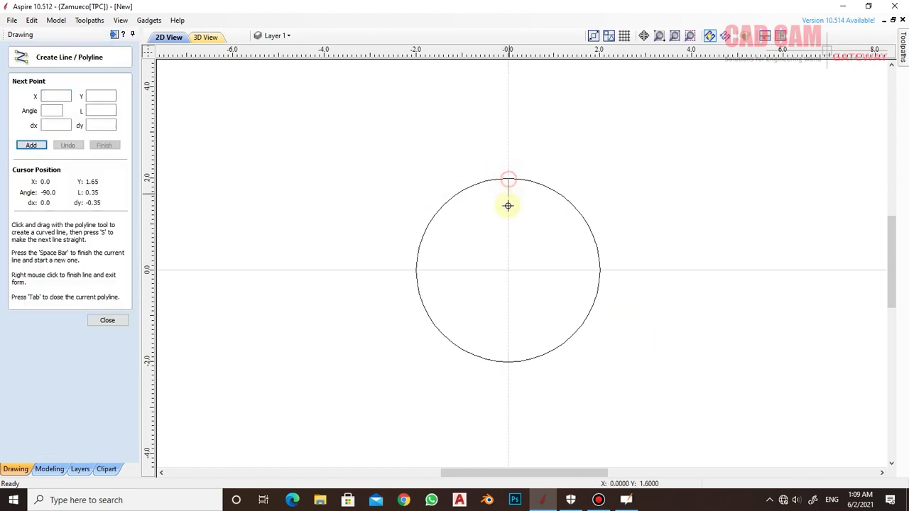
pyautogui.click(508, 268)
pyautogui.rightClick(587, 153)
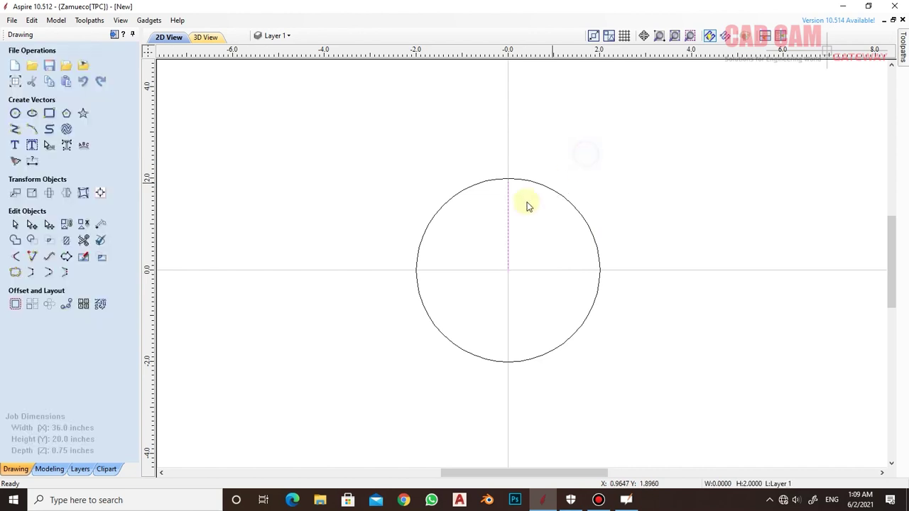
# Make 4 circular copies of the line around 0,0 to form a cross, and select all shapes.
pyautogui.click(50, 304)
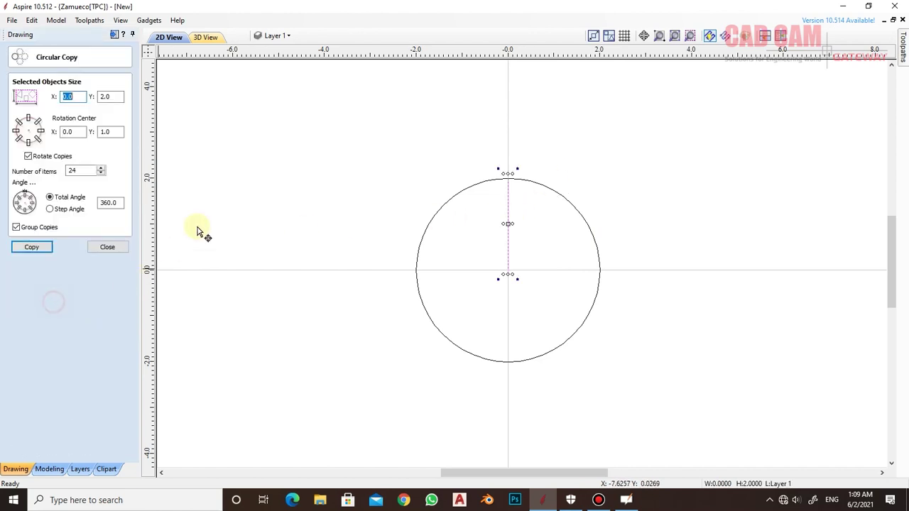
pyautogui.doubleClick(103, 132)
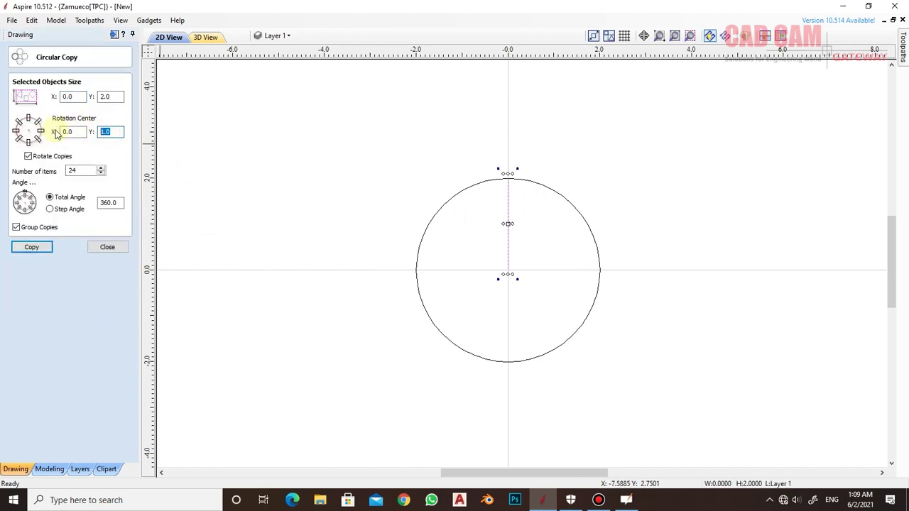
pyautogui.write('0')
pyautogui.click(101, 174)
pyautogui.click(101, 174)
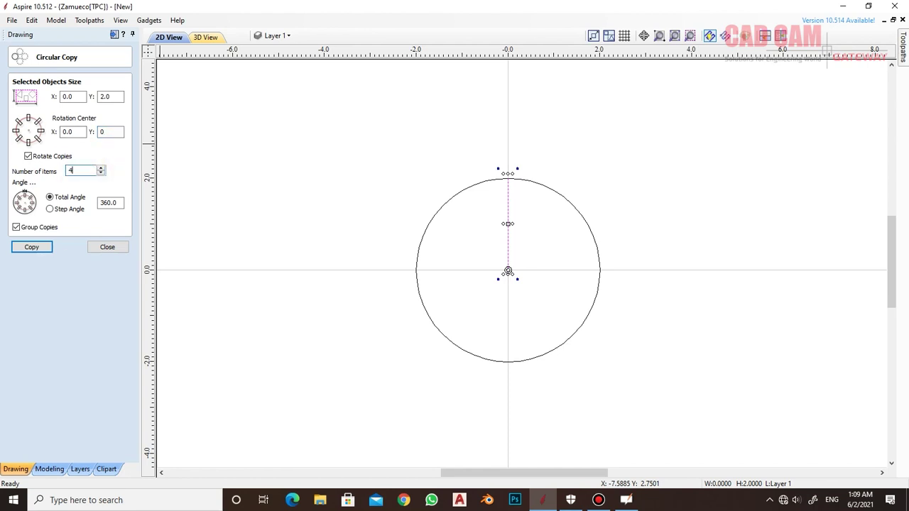
pyautogui.click(42, 246)
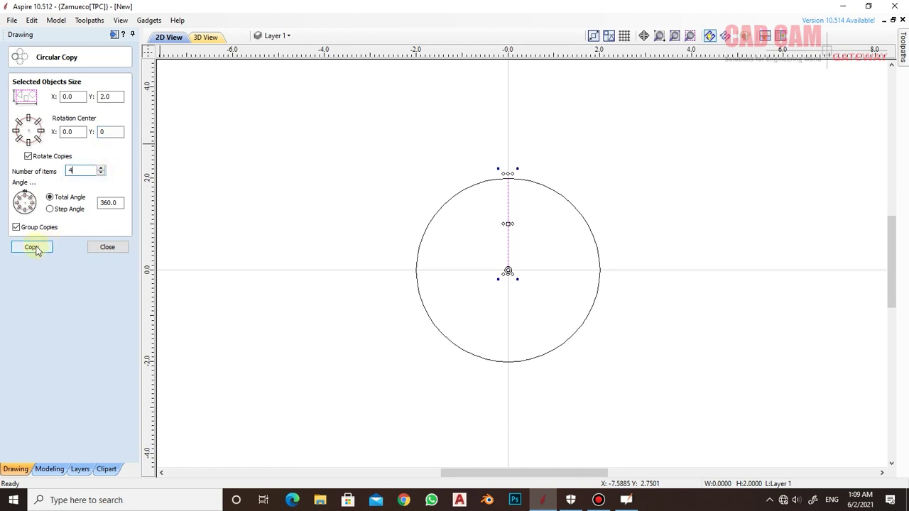
pyautogui.click(32, 247)
pyautogui.click(384, 347)
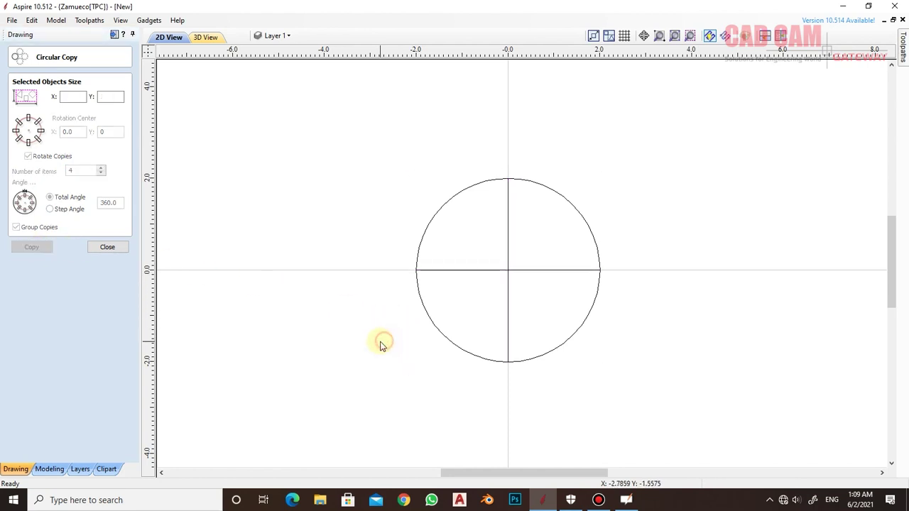
pyautogui.moveTo(380, 149); pyautogui.dragTo(651, 387)
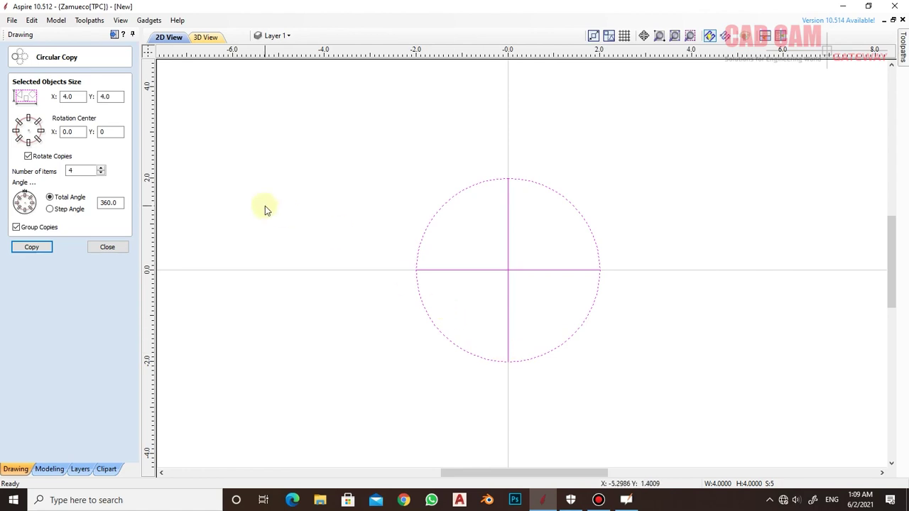
# Create a Fluting toolpath 0.25 inch deep, ramping over the complete length, and calculate it.
pyautogui.click(108, 247)
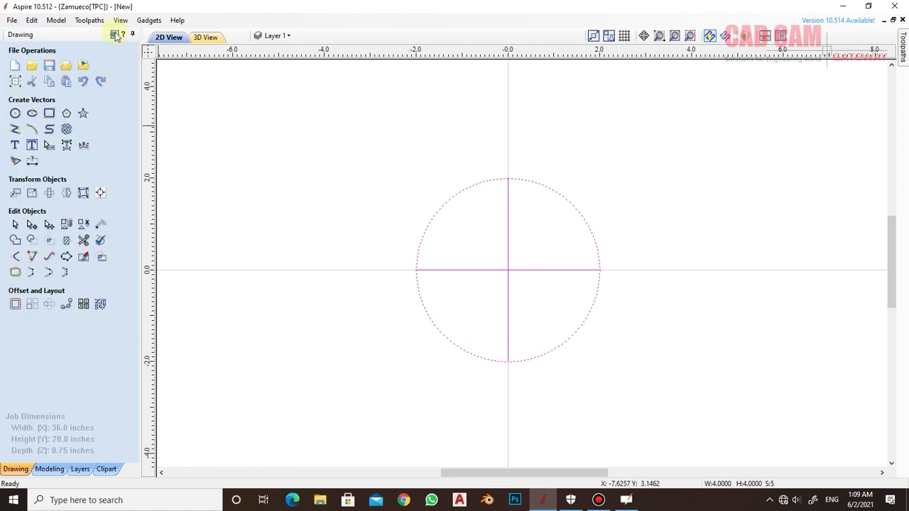
pyautogui.click(116, 35)
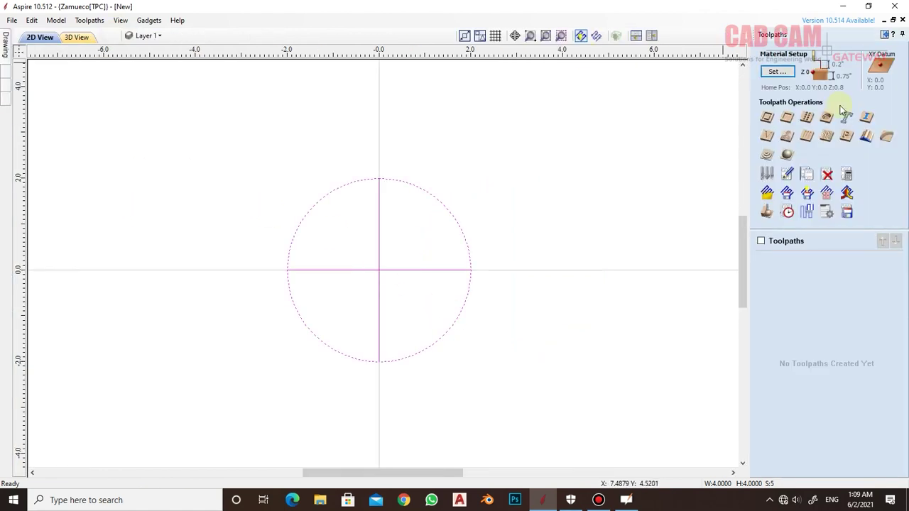
pyautogui.click(808, 138)
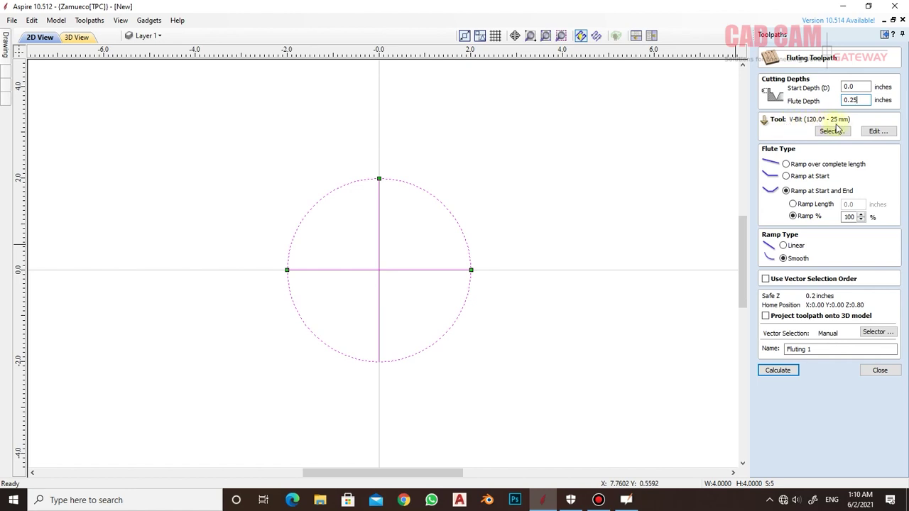
pyautogui.click(786, 164)
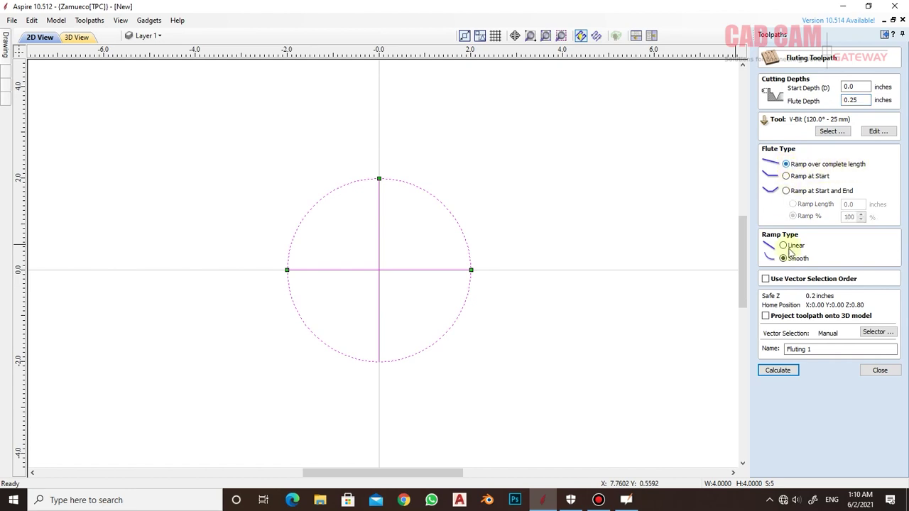
pyautogui.click(780, 370)
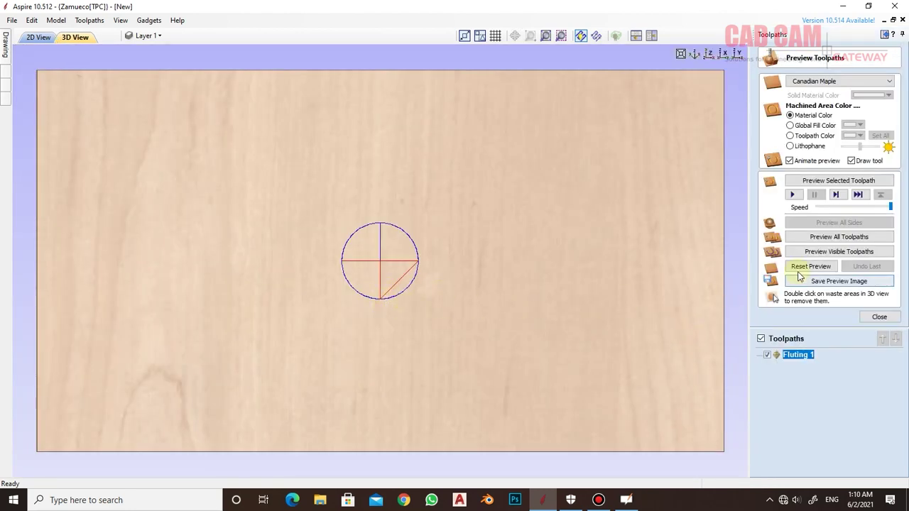
# Preview all toolpaths carved in maple, tilting and zooming to inspect, then reopen Fluting 1 for editing.
pyautogui.click(817, 237)
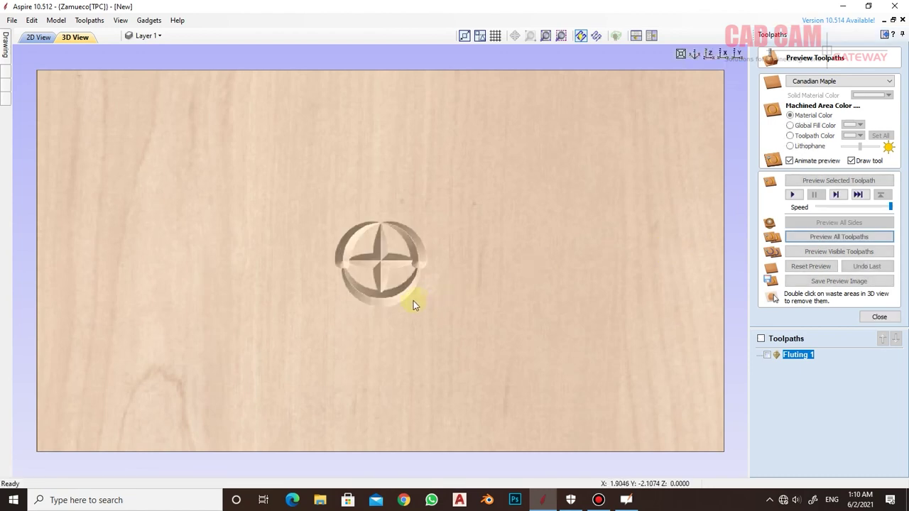
pyautogui.moveTo(413, 301); pyautogui.dragTo(424, 249)
pyautogui.scroll(5, 424, 249)
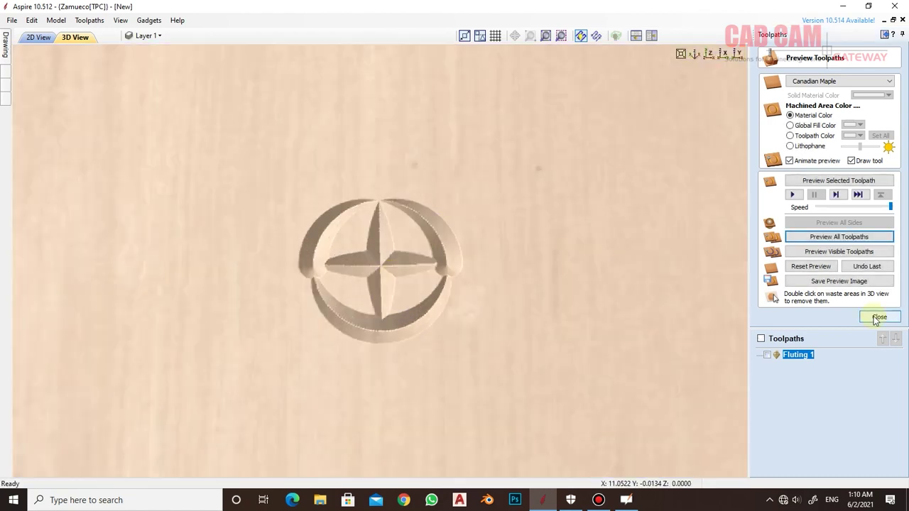
pyautogui.click(878, 317)
pyautogui.doubleClick(794, 353)
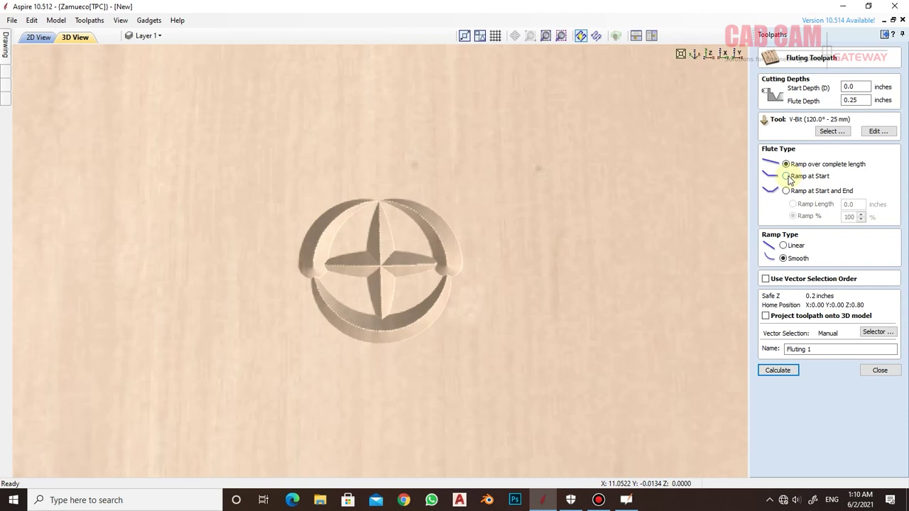
# Switch Fluting 1 to Ramp at Start, recalculate it, and close the preview.
pyautogui.click(787, 177)
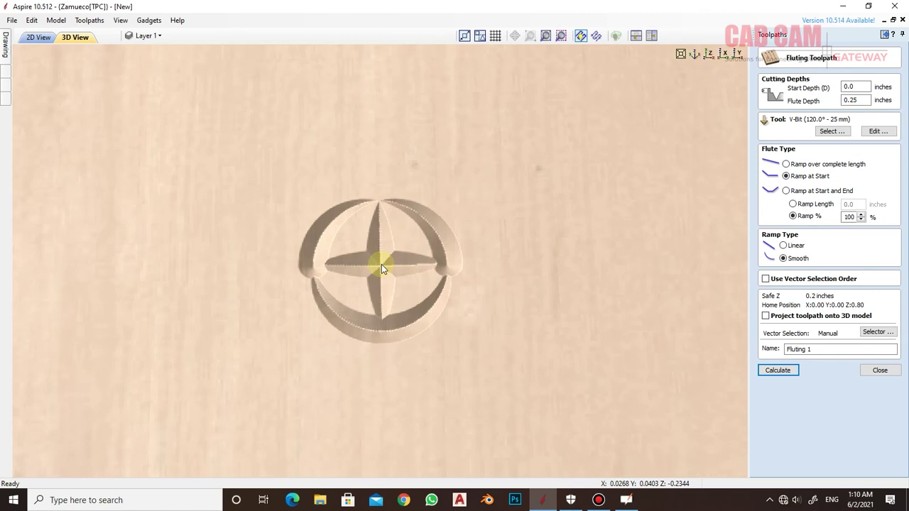
pyautogui.click(777, 373)
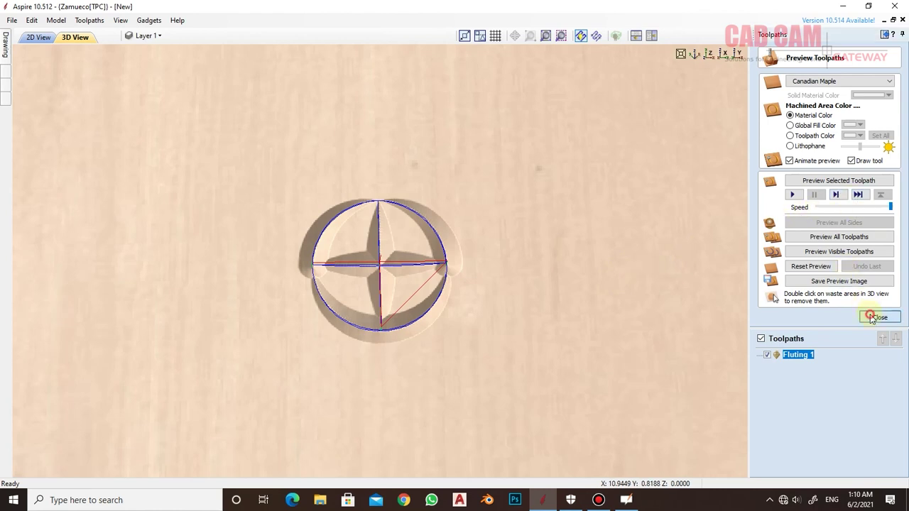
pyautogui.click(875, 318)
# Recalculate all toolpaths, then reset and rerun the full toolpath preview on a fresh board.
pyautogui.click(848, 175)
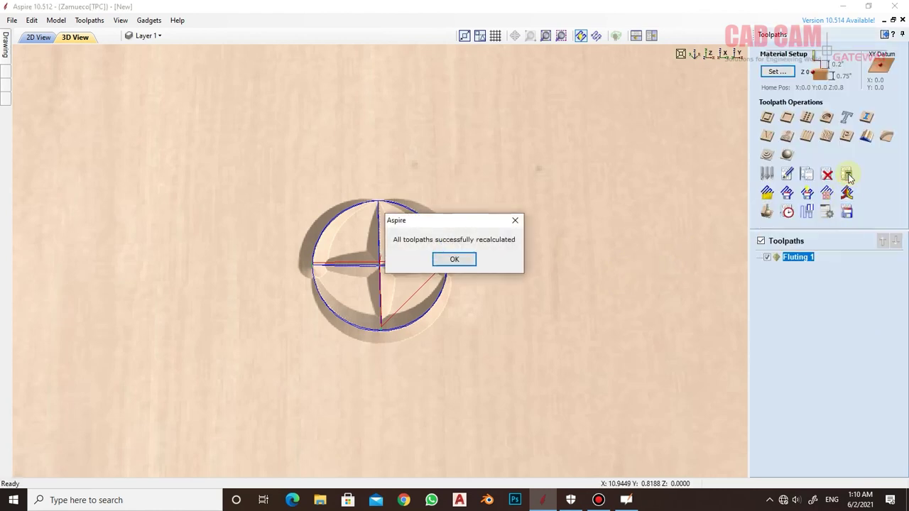
pyautogui.click(465, 258)
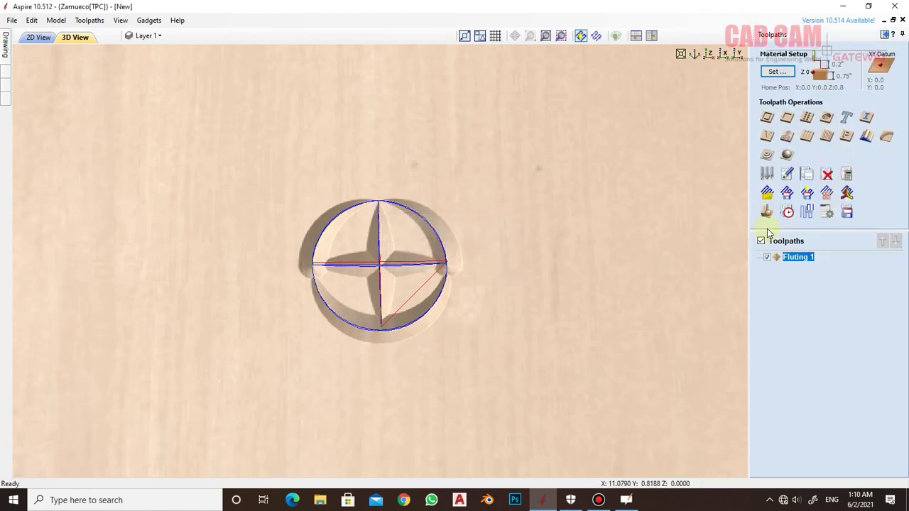
pyautogui.click(767, 213)
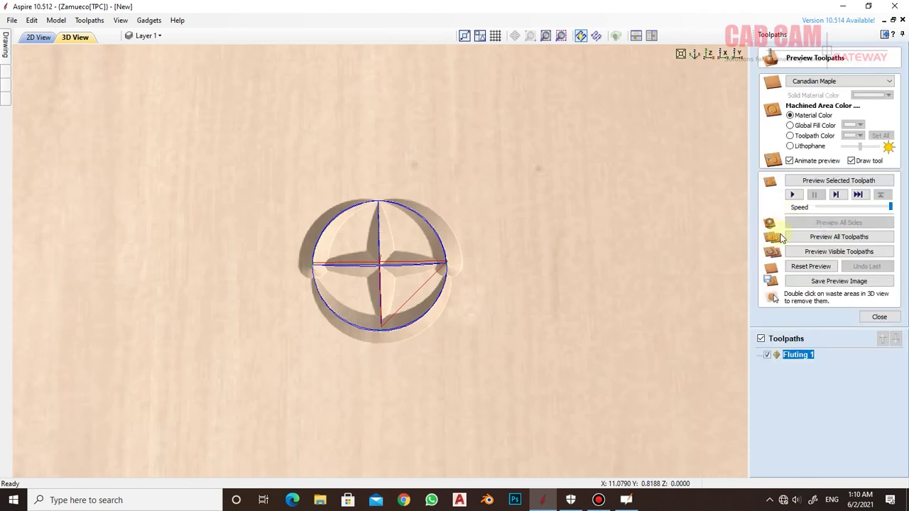
pyautogui.click(802, 268)
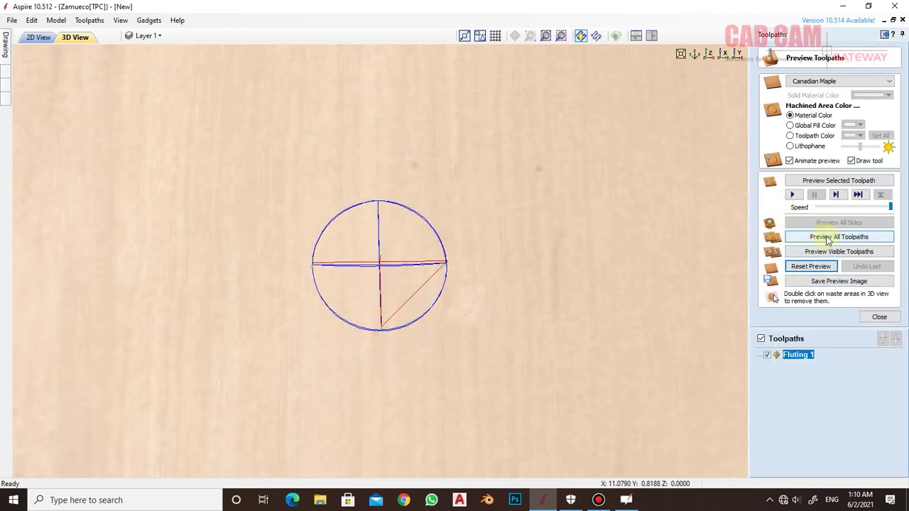
pyautogui.click(824, 238)
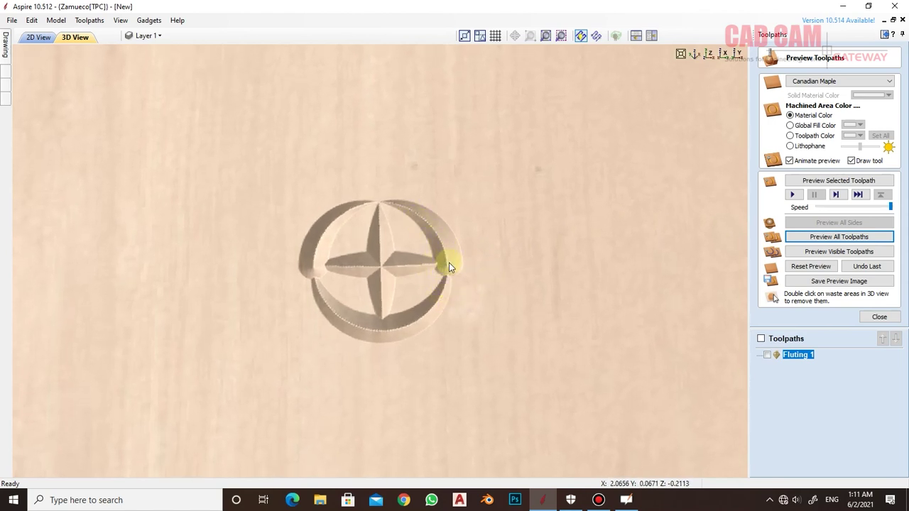
pyautogui.click(880, 317)
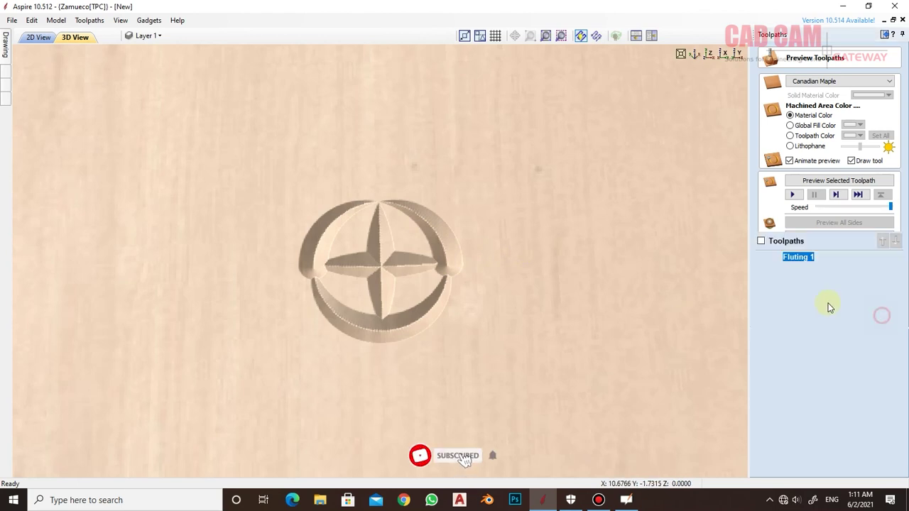
# In 2D view, copy the circle-and-cross into a row of four, then reopen Fluting 1.
pyautogui.click(41, 38)
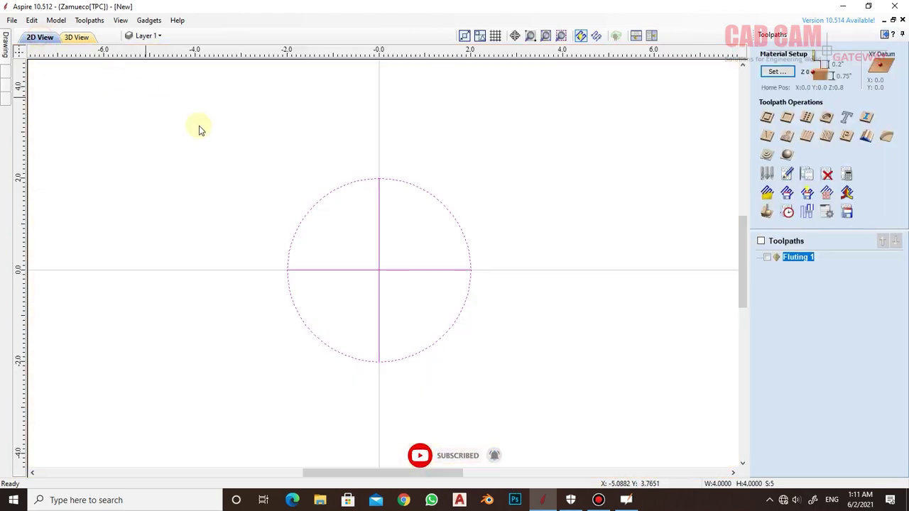
pyautogui.scroll(-2, 390, 187)
pyautogui.scroll(-2, 390, 187)
pyautogui.scroll(-2, 392, 186)
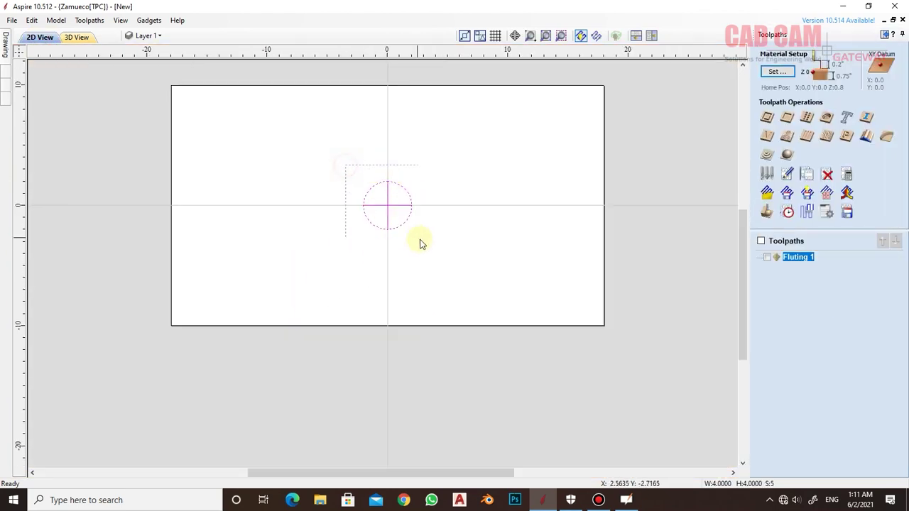
pyautogui.click(381, 206)
pyautogui.moveTo(382, 205); pyautogui.dragTo(321, 206)
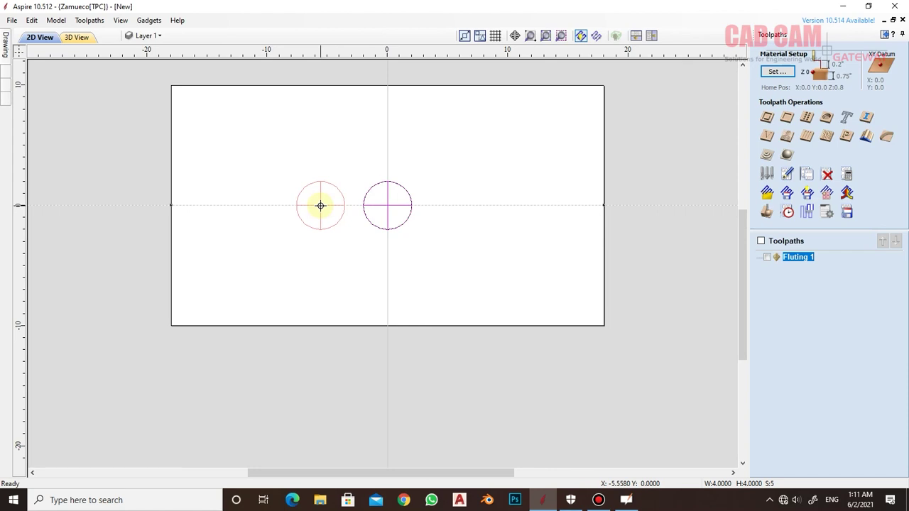
pyautogui.moveTo(323, 203); pyautogui.dragTo(509, 208)
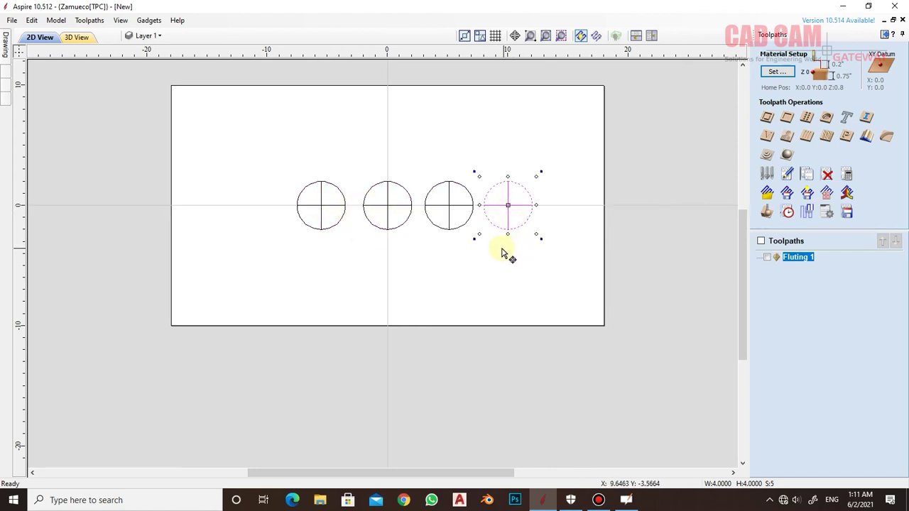
pyautogui.click(636, 237)
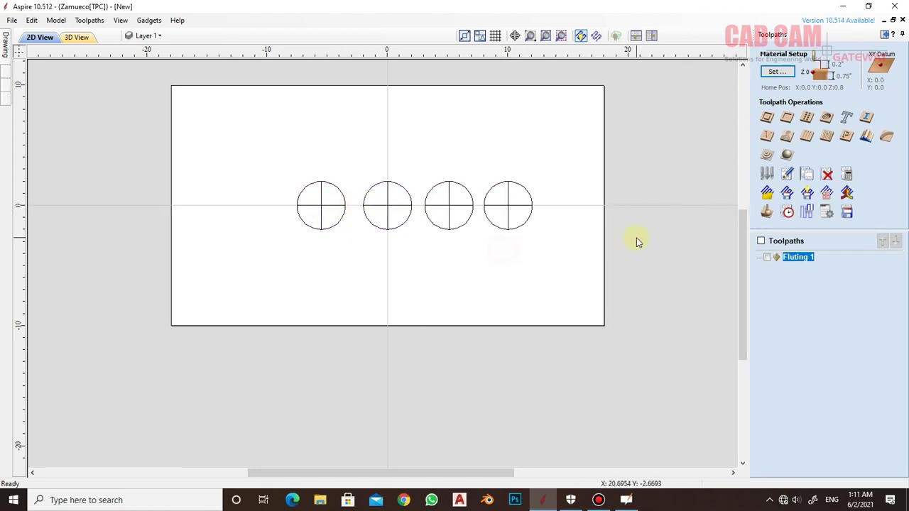
pyautogui.doubleClick(777, 257)
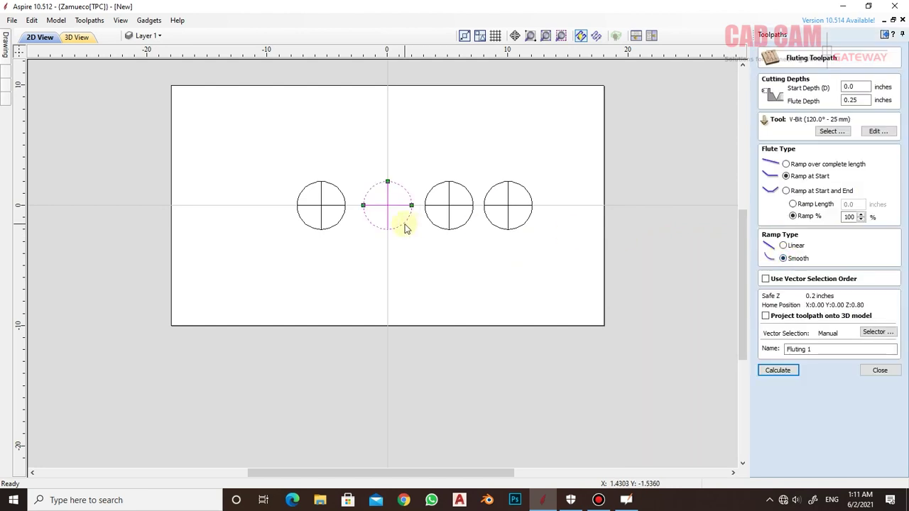
# Recalculate Fluting 1, reset and rerun the preview, then back in 2D select the leftmost circle.
pyautogui.click(785, 372)
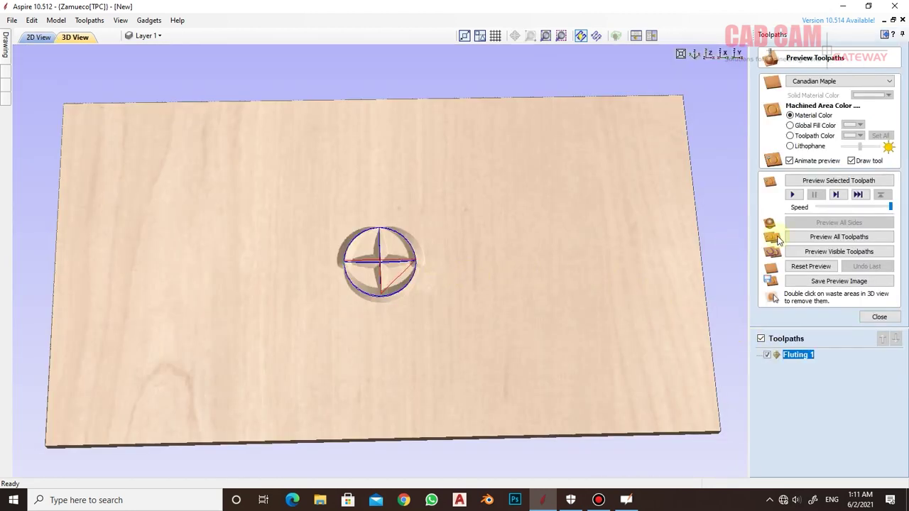
pyautogui.click(811, 267)
pyautogui.click(839, 236)
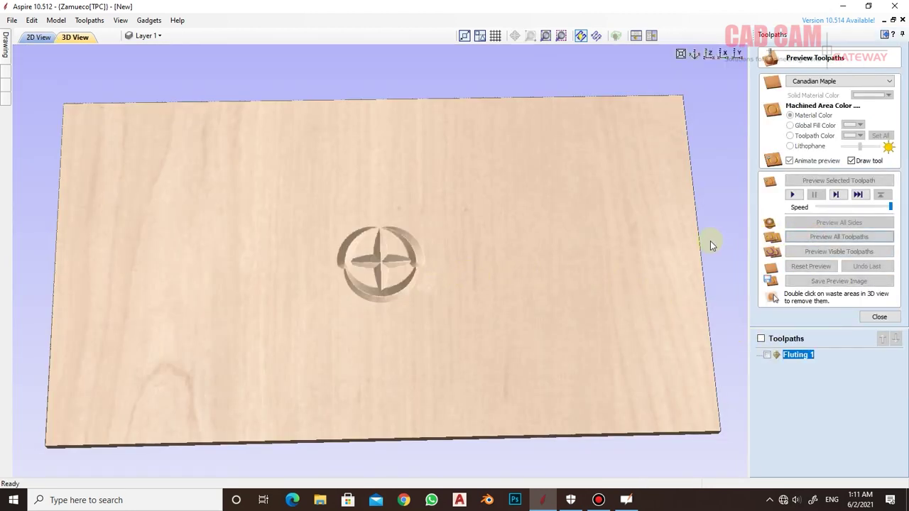
pyautogui.click(879, 316)
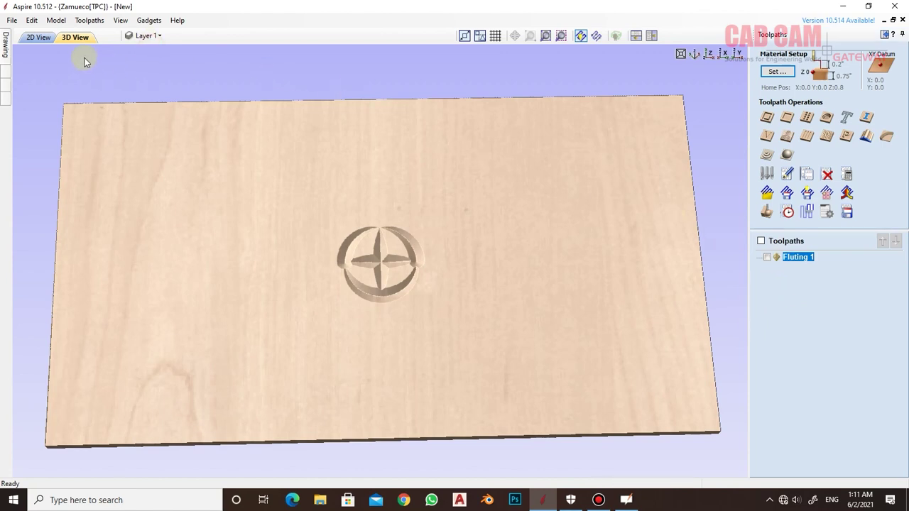
pyautogui.click(36, 37)
pyautogui.moveTo(275, 150); pyautogui.dragTo(361, 252)
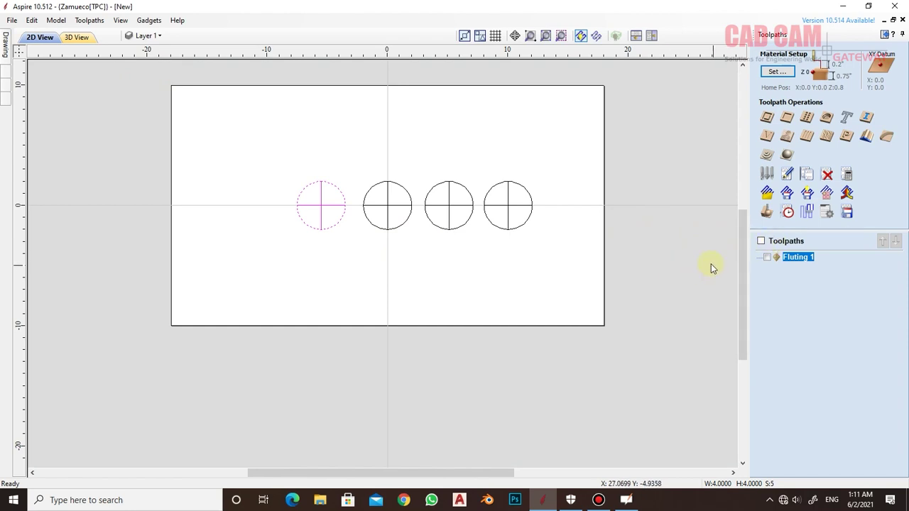
# Select only the leftmost circle.
pyautogui.click(683, 256)
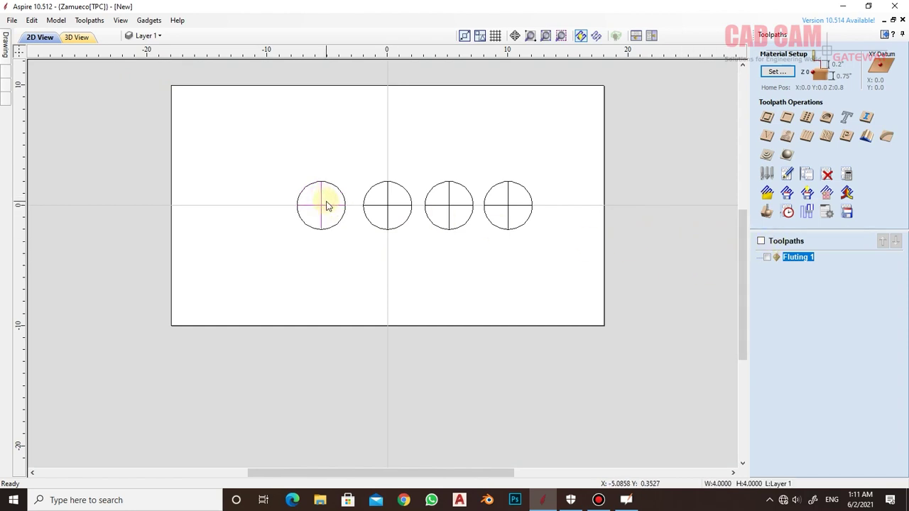
pyautogui.click(310, 243)
pyautogui.click(322, 196)
pyautogui.moveTo(270, 156); pyautogui.dragTo(548, 269)
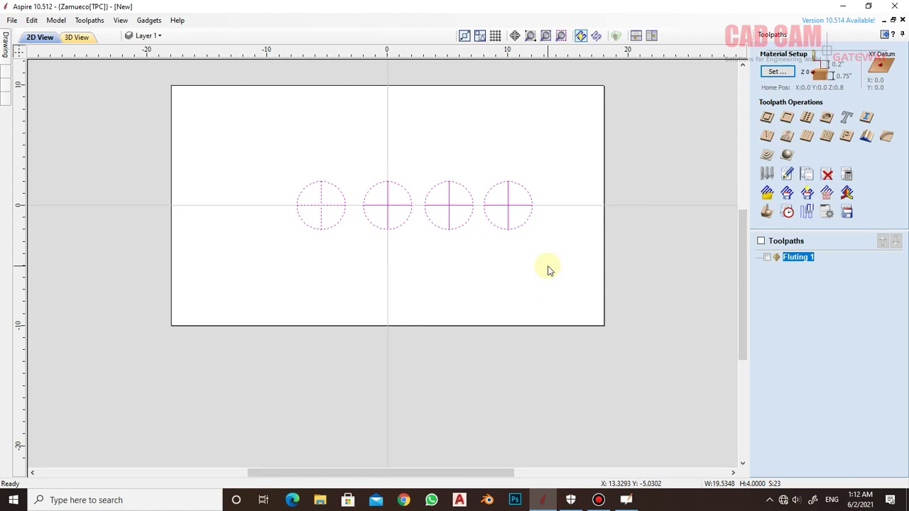
pyautogui.click(454, 247)
pyautogui.moveTo(284, 166); pyautogui.dragTo(368, 247)
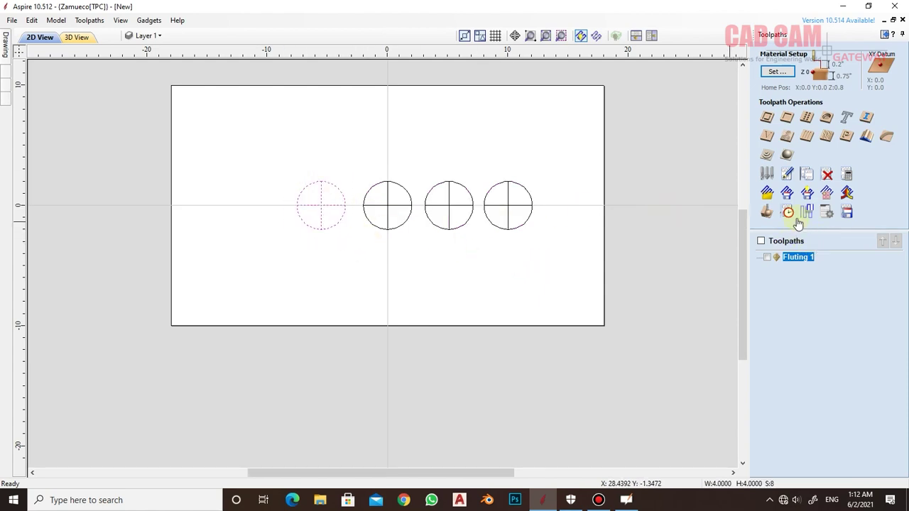
# Create and calculate Fluting 2 using Ramp at Start with a Linear ramp type.
pyautogui.click(807, 139)
pyautogui.click(787, 177)
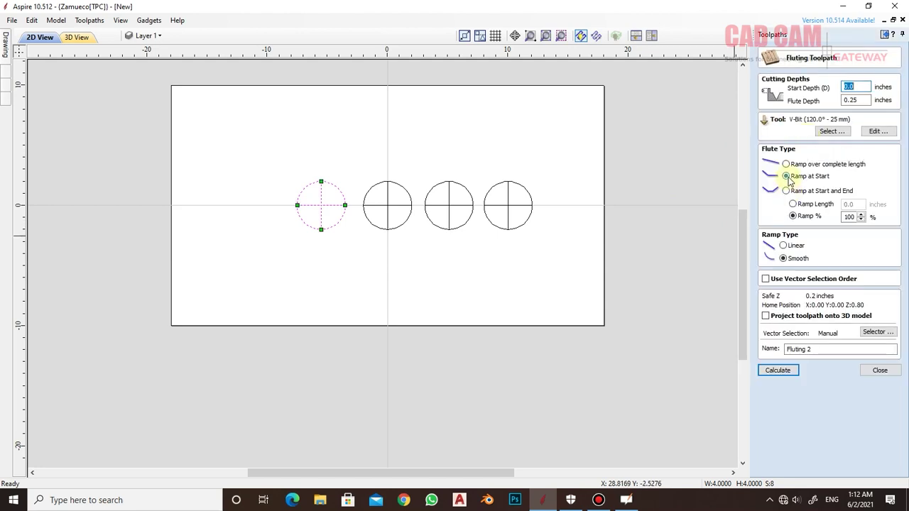
pyautogui.click(784, 246)
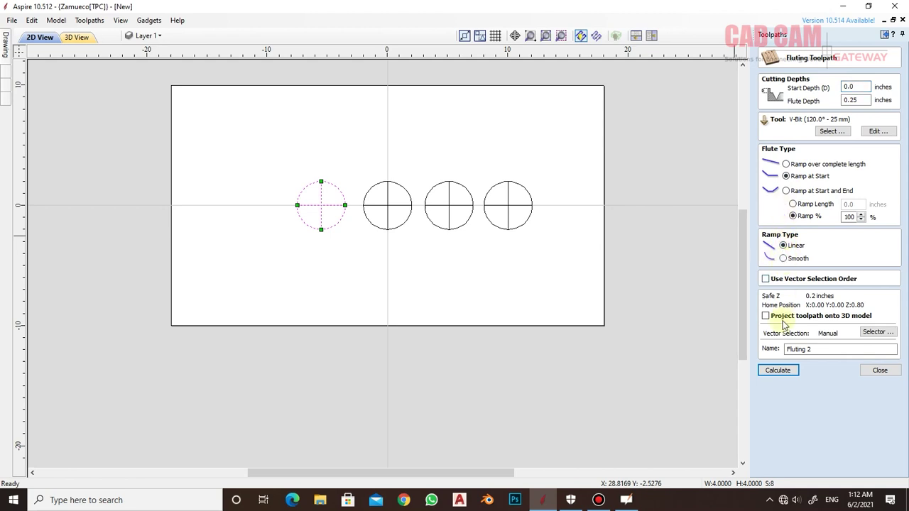
pyautogui.click(777, 370)
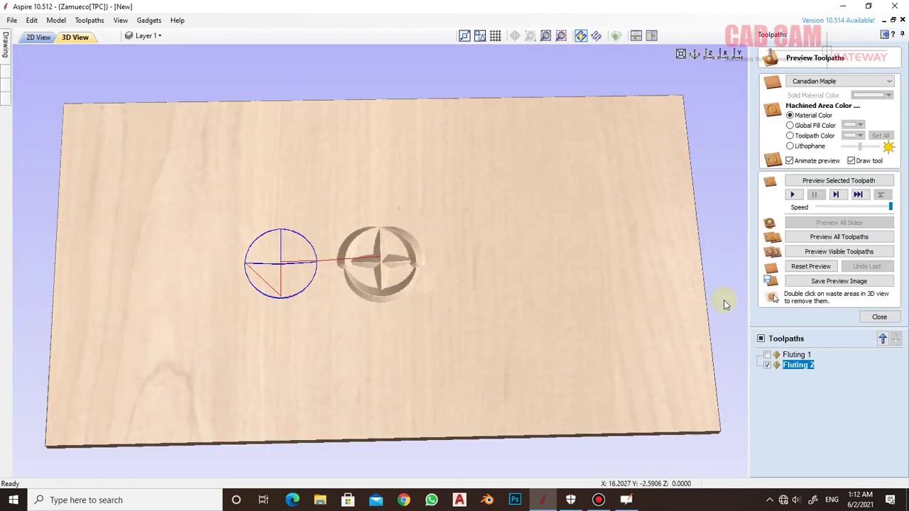
# Preview Fluting 2 carving a second star, then reopen Fluting 2's settings over the 2D view.
pyautogui.click(817, 252)
pyautogui.scroll(3, 441, 264)
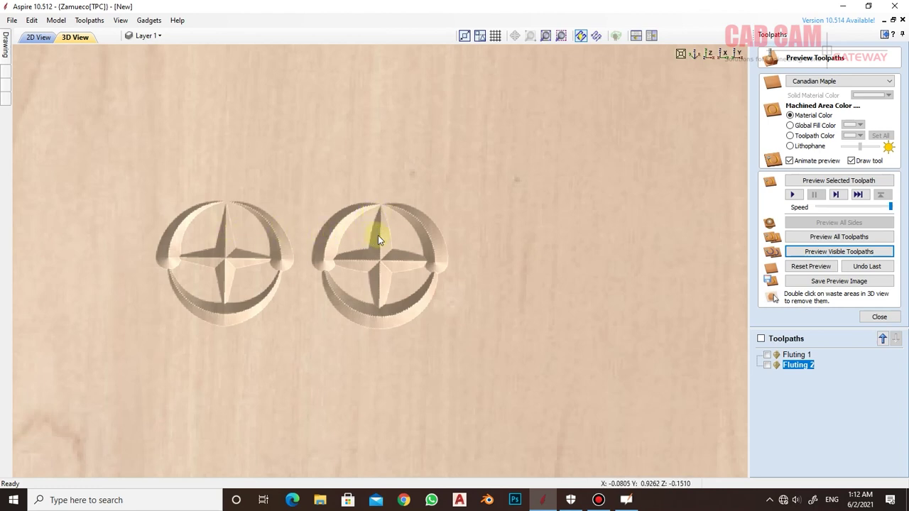
pyautogui.doubleClick(794, 365)
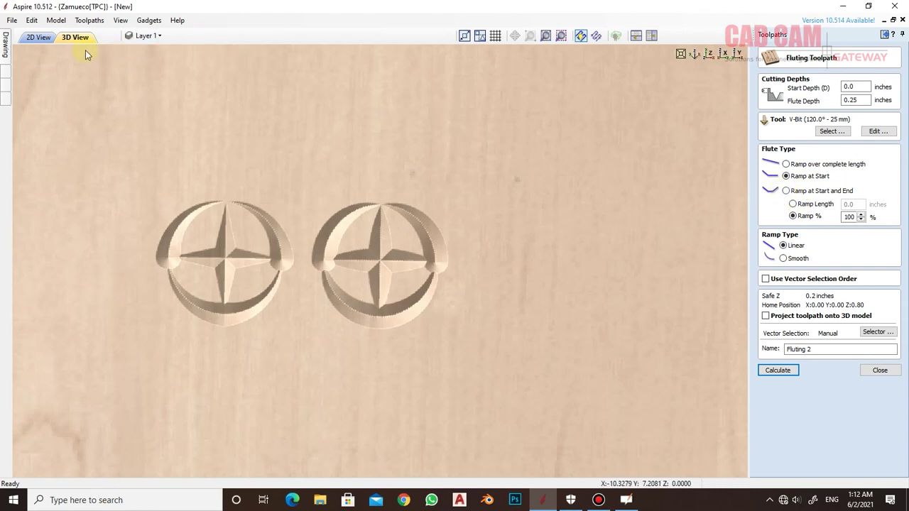
pyautogui.click(30, 42)
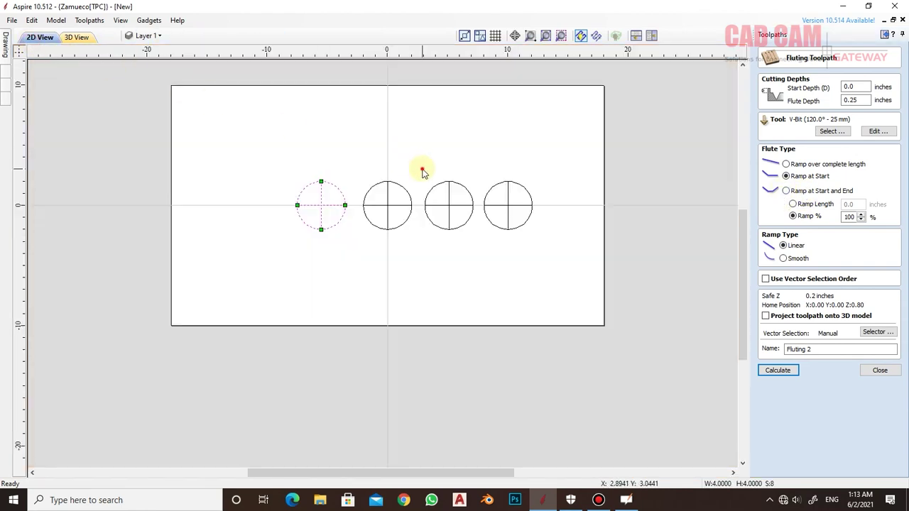
# Select the third circle and calculate Fluting 3 ramping at both start and end.
pyautogui.moveTo(422, 169); pyautogui.dragTo(480, 245)
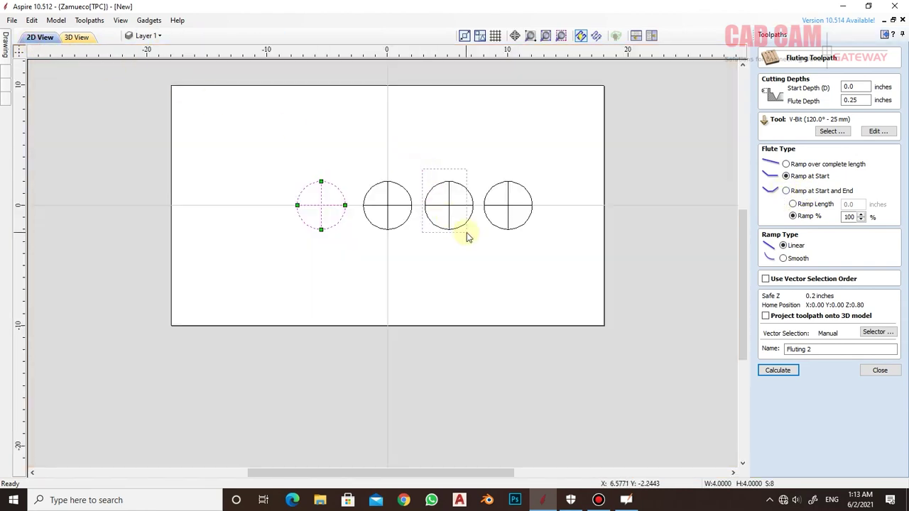
pyautogui.click(880, 370)
pyautogui.click(778, 140)
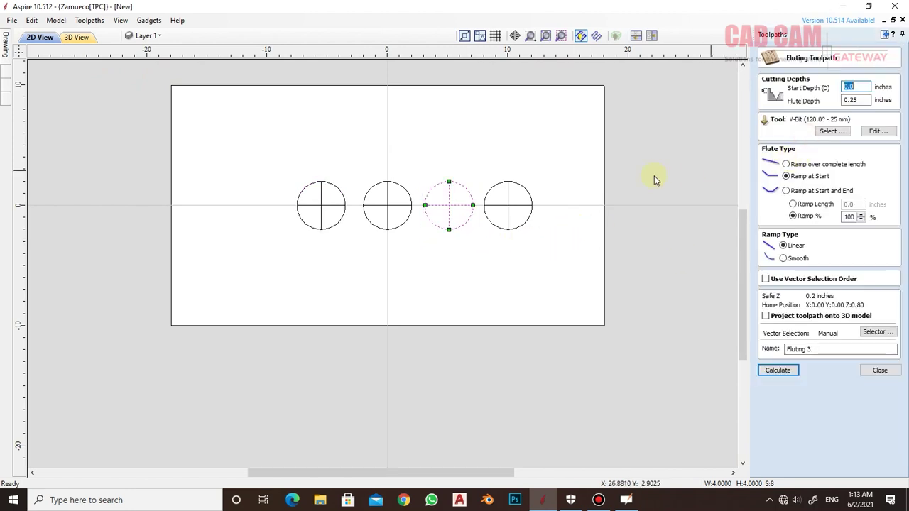
pyautogui.click(787, 191)
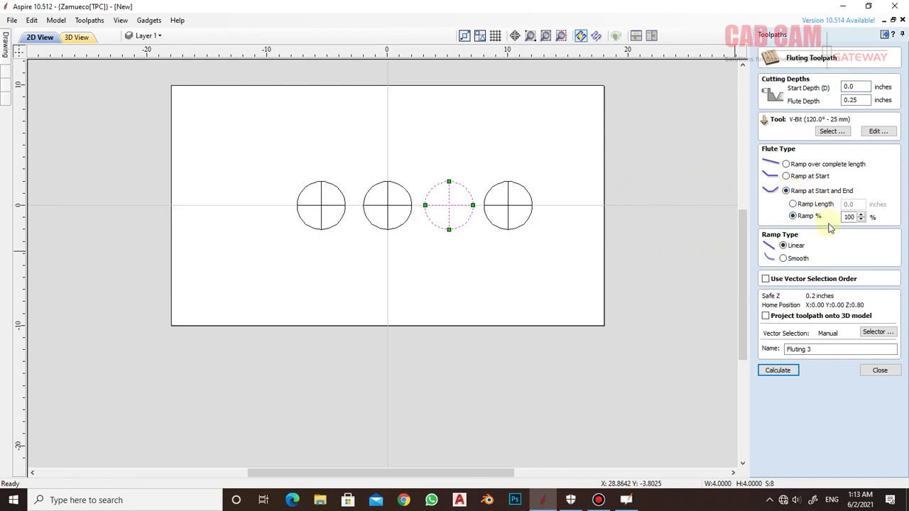
pyautogui.click(778, 371)
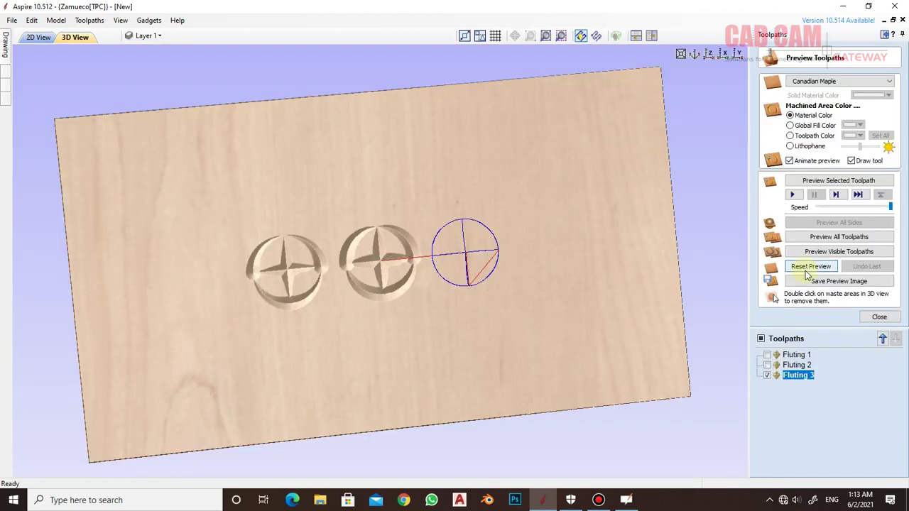
# Reset and rerun the preview to show all three carved patterns from a tilted angle.
pyautogui.click(822, 241)
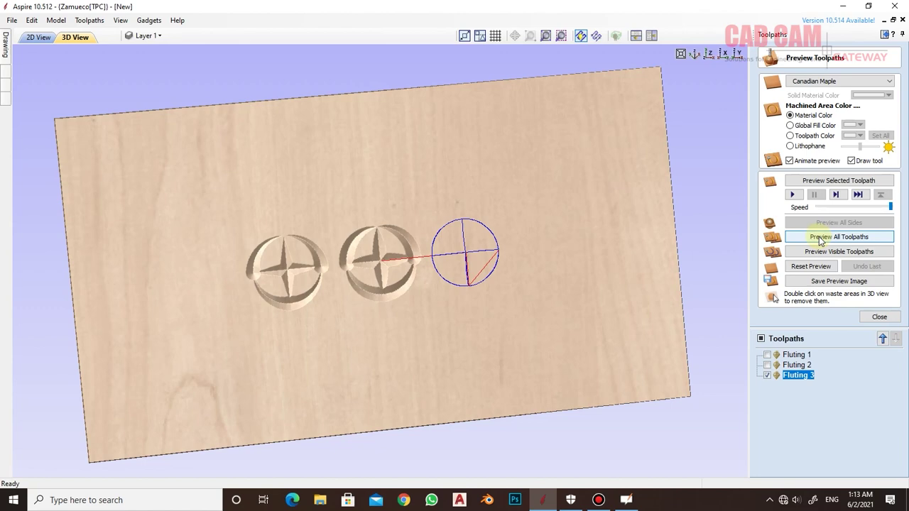
pyautogui.click(822, 254)
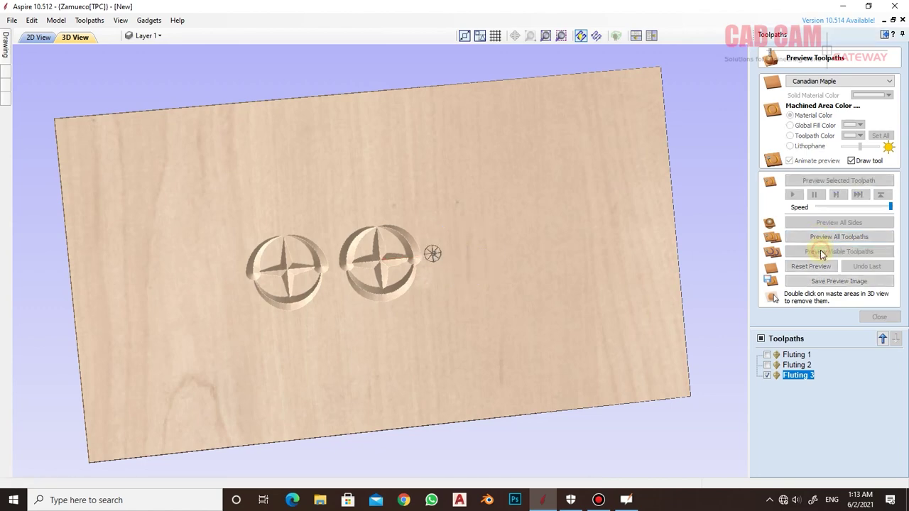
pyautogui.moveTo(419, 374)
pyautogui.mouseDown()
pyautogui.moveTo(387, 324)
pyautogui.moveTo(423, 319)
pyautogui.moveTo(512, 352)
pyautogui.moveTo(516, 332)
pyautogui.mouseUp()
pyautogui.scroll(5, 401, 281)
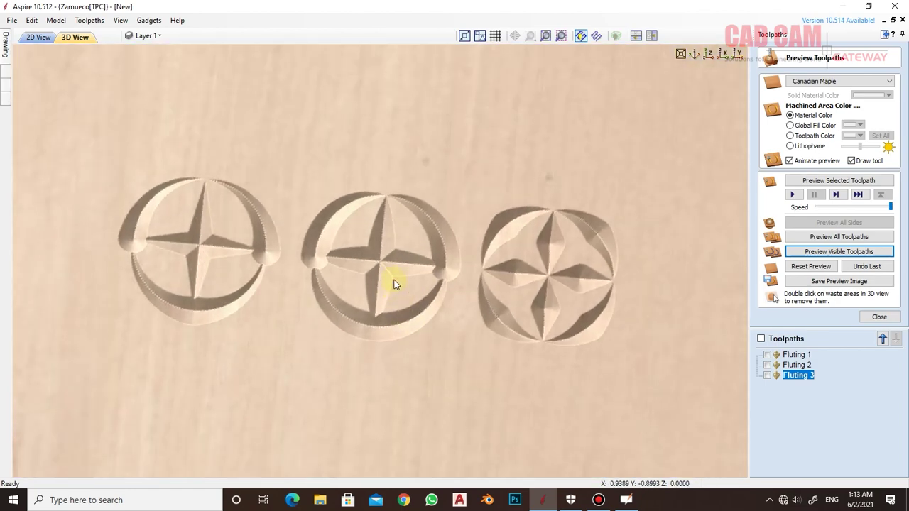
pyautogui.moveTo(409, 315); pyautogui.dragTo(391, 279)
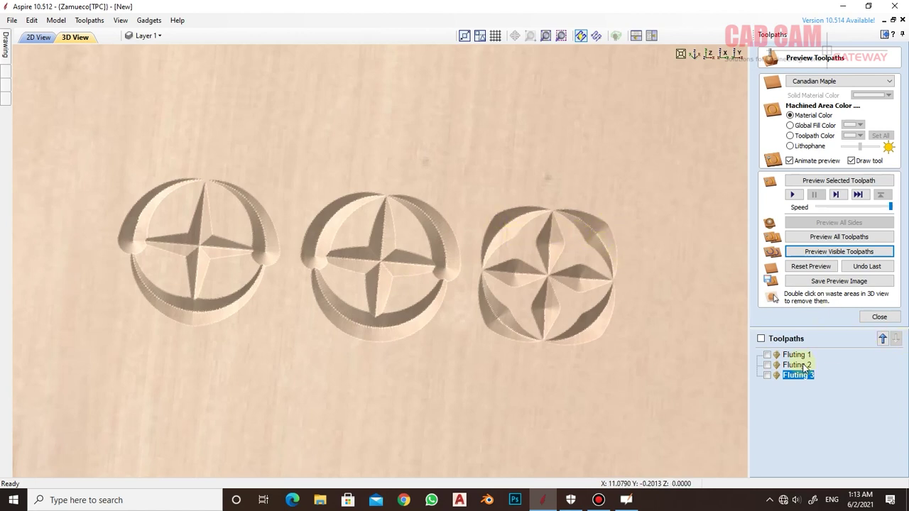
pyautogui.scroll(-3, 350, 248)
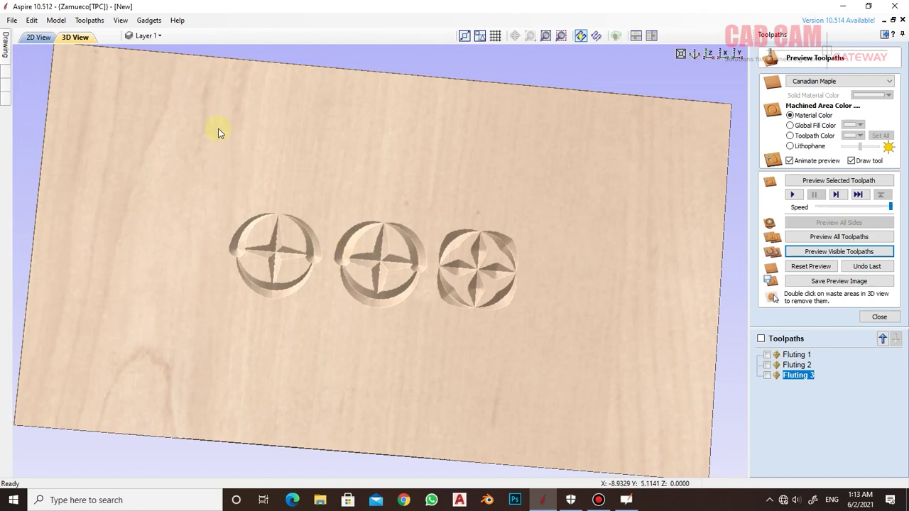
# Create Fluting 4 on the fourth circle and preview its carving.
pyautogui.click(39, 37)
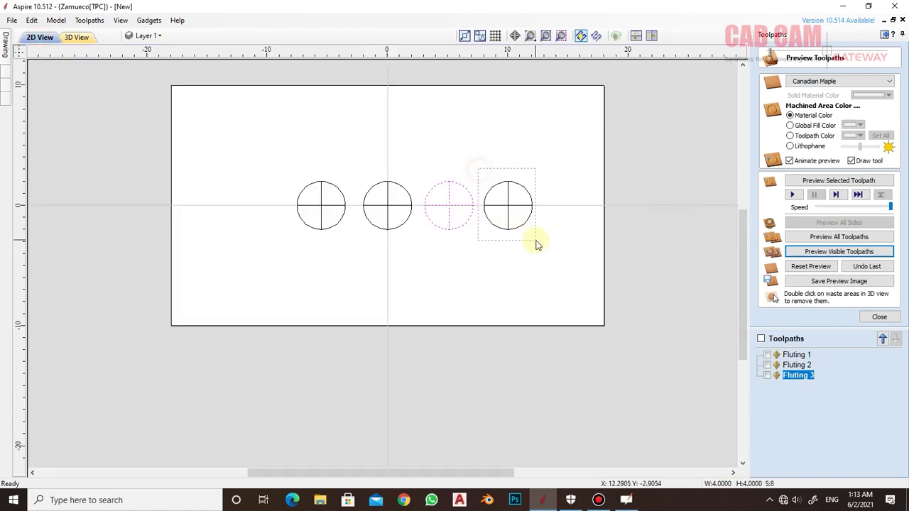
pyautogui.click(878, 317)
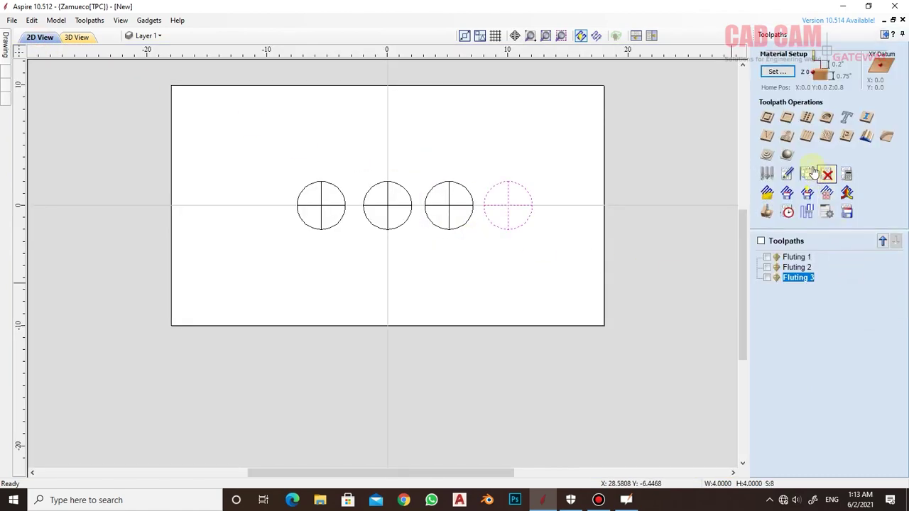
pyautogui.click(808, 139)
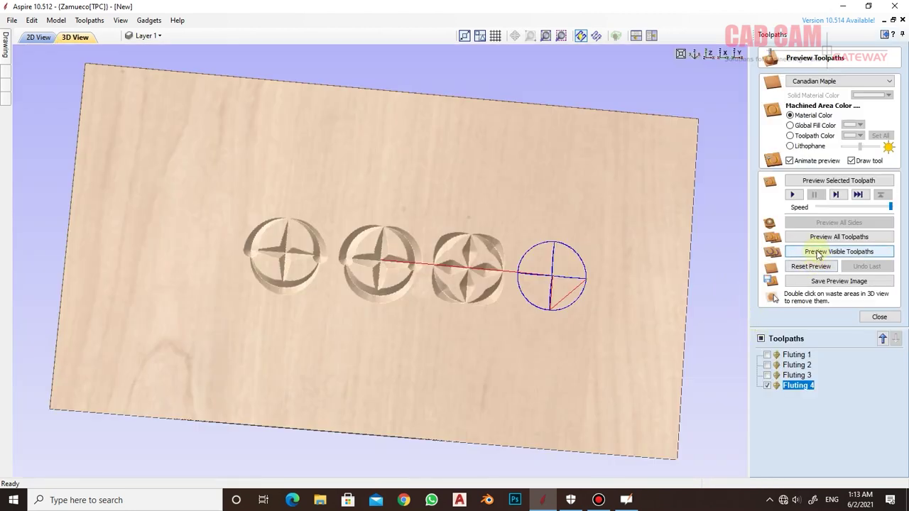
pyautogui.click(817, 254)
# Orbit and zoom to inspect the four carved rosettes, then return to the 2D drawing.
pyautogui.moveTo(455, 334)
pyautogui.mouseDown()
pyautogui.moveTo(482, 323)
pyautogui.moveTo(390, 251)
pyautogui.moveTo(308, 258)
pyautogui.moveTo(321, 274)
pyautogui.moveTo(415, 286)
pyautogui.mouseUp()
pyautogui.scroll(2, 455, 277)
pyautogui.scroll(1, 570, 282)
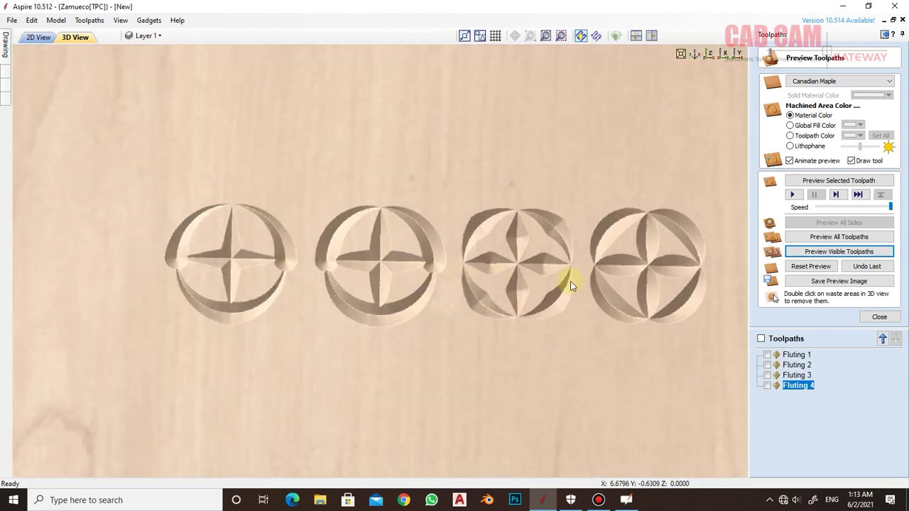
pyautogui.scroll(1, 596, 277)
pyautogui.scroll(1, 636, 273)
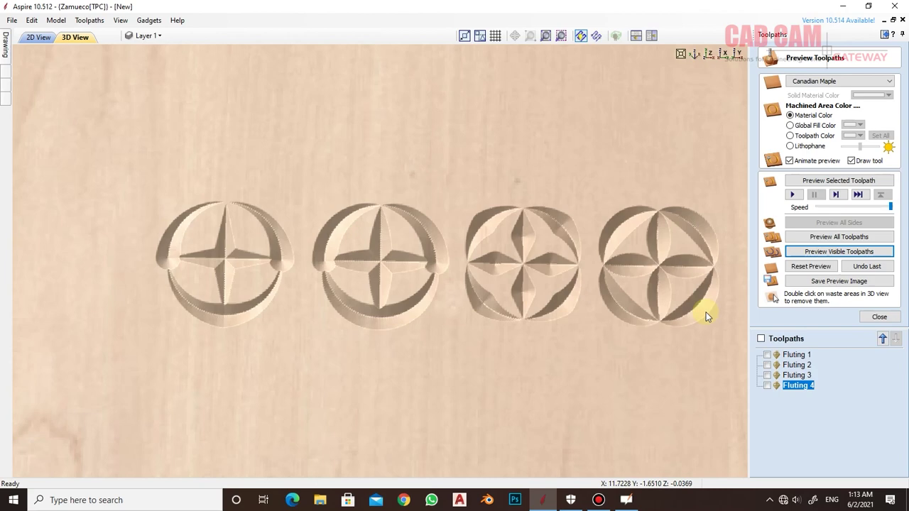
pyautogui.scroll(-1, 568, 266)
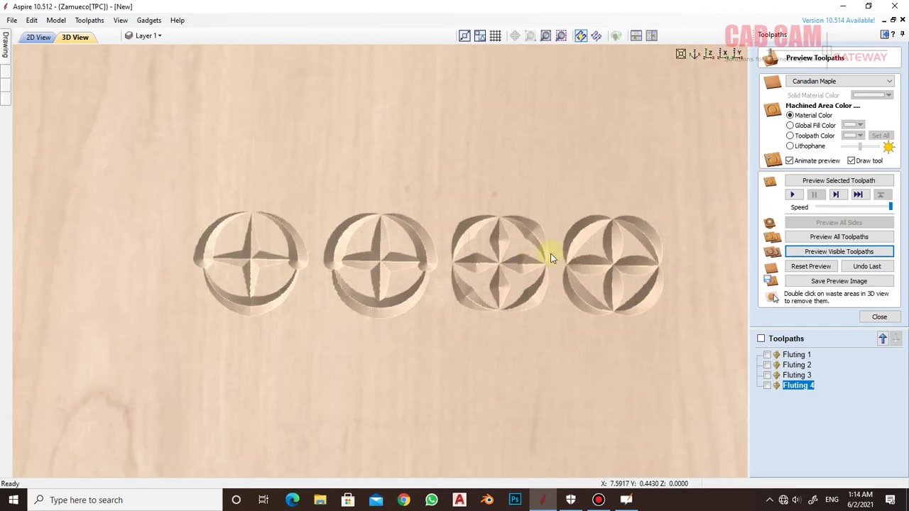
pyautogui.scroll(-2, 514, 259)
pyautogui.click(863, 316)
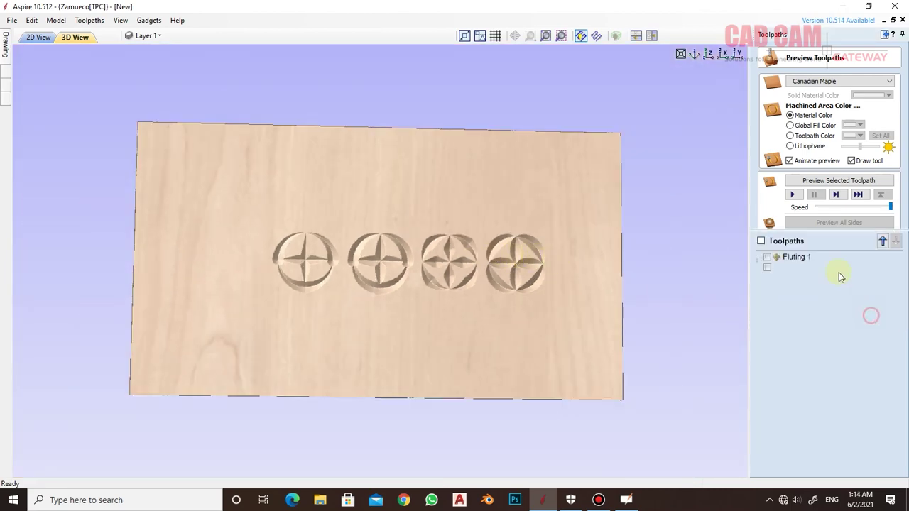
pyautogui.click(40, 37)
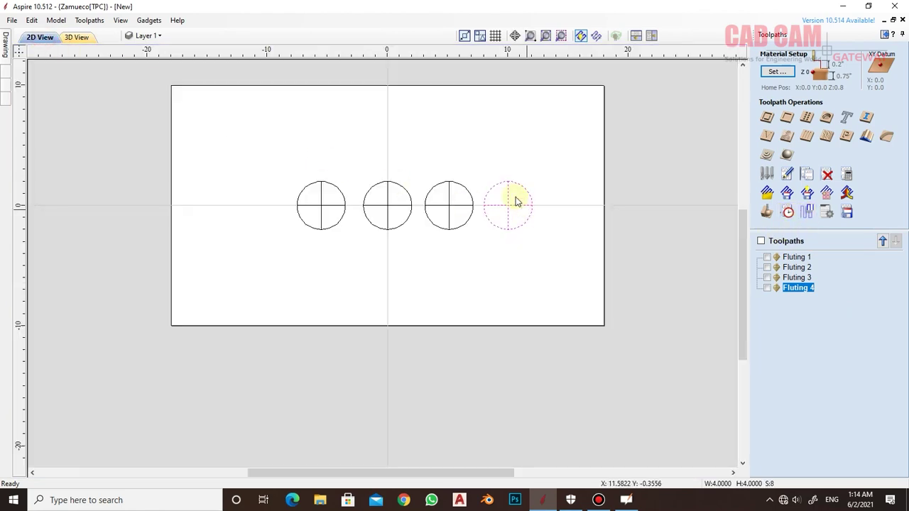
# Select all four circles and move them to the board's top-left area.
pyautogui.moveTo(476, 170); pyautogui.dragTo(546, 245)
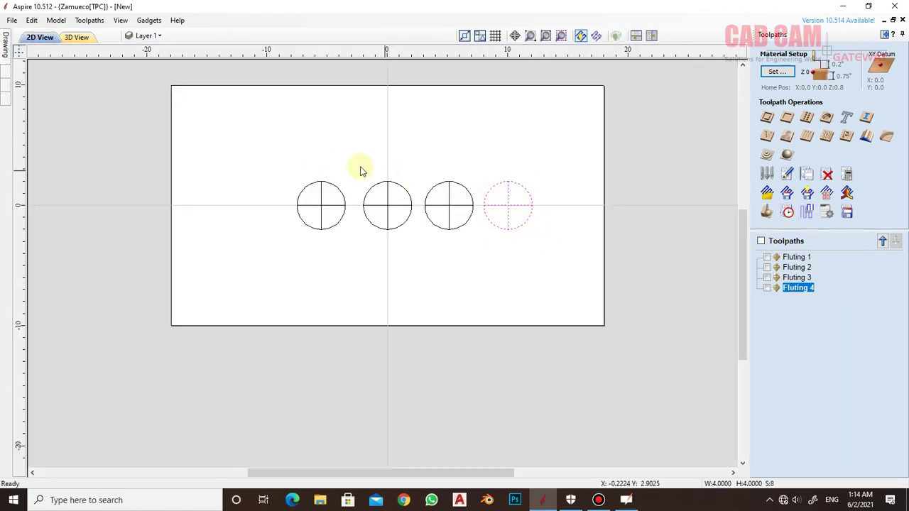
pyautogui.moveTo(244, 161); pyautogui.dragTo(523, 253)
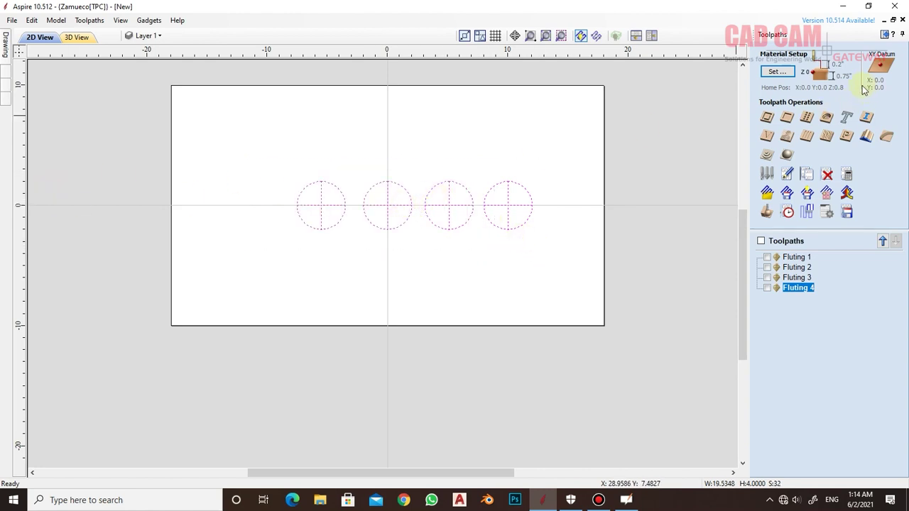
pyautogui.moveTo(514, 112)
pyautogui.mouseDown()
pyautogui.moveTo(436, 177)
pyautogui.moveTo(329, 205)
pyautogui.mouseUp()
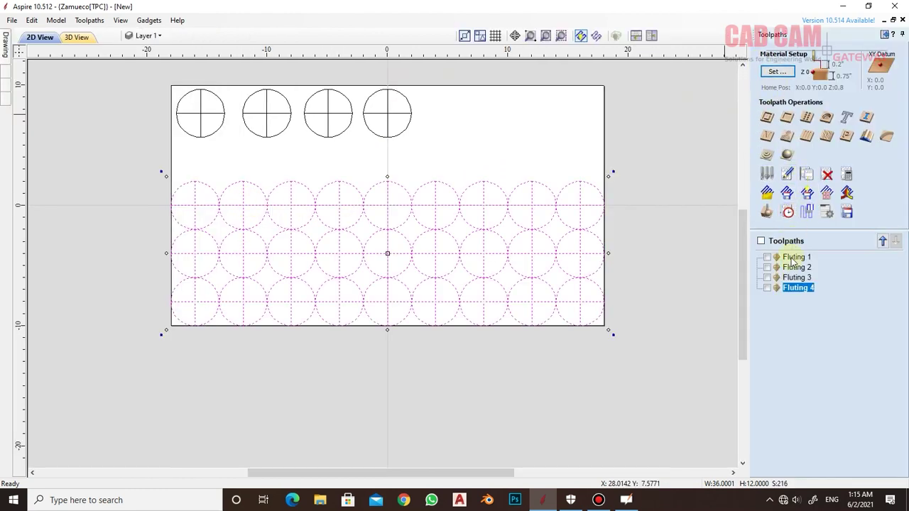
pyautogui.click(797, 289)
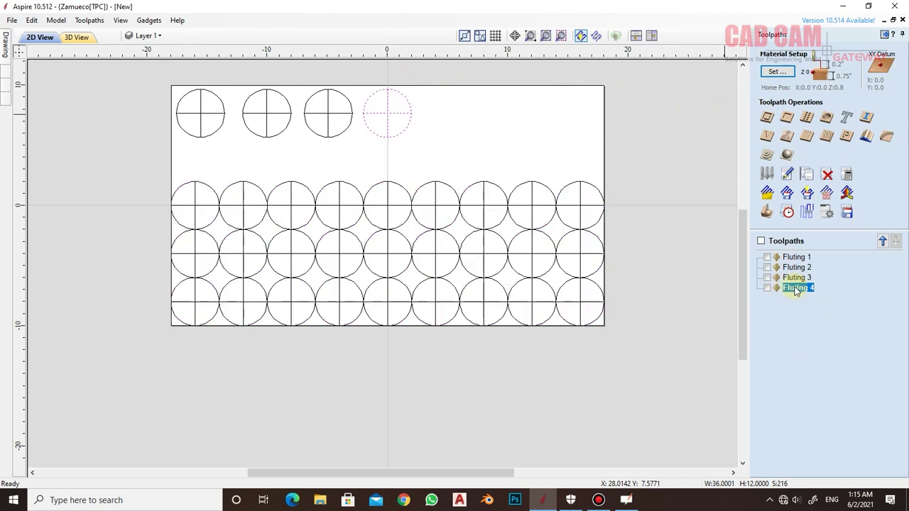
# Reassign Fluting 4 to every circle in the grid and recalculate it.
pyautogui.doubleClick(797, 288)
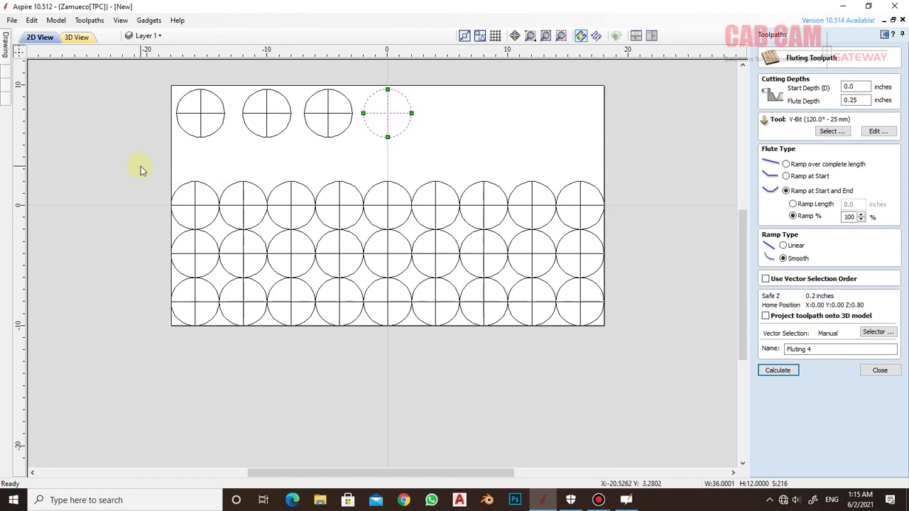
pyautogui.moveTo(140, 166); pyautogui.dragTo(562, 341)
pyautogui.moveTo(616, 367); pyautogui.dragTo(618, 368)
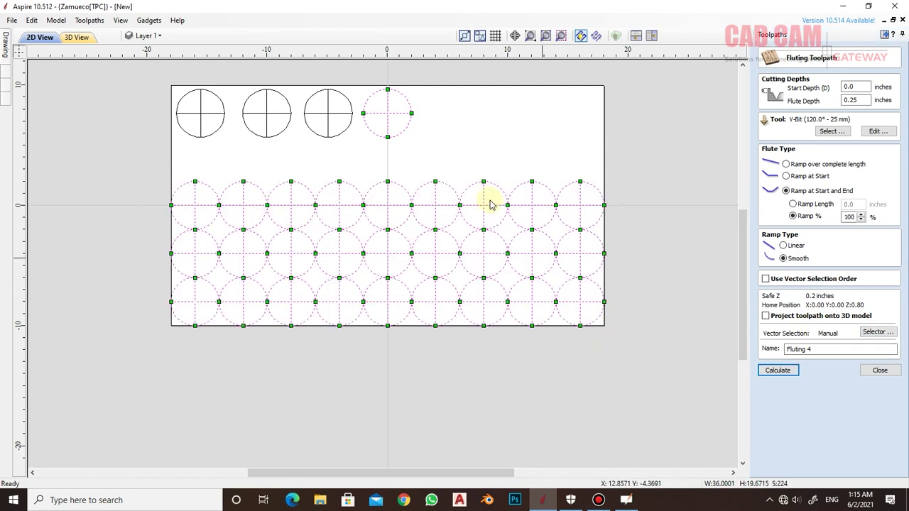
pyautogui.click(793, 375)
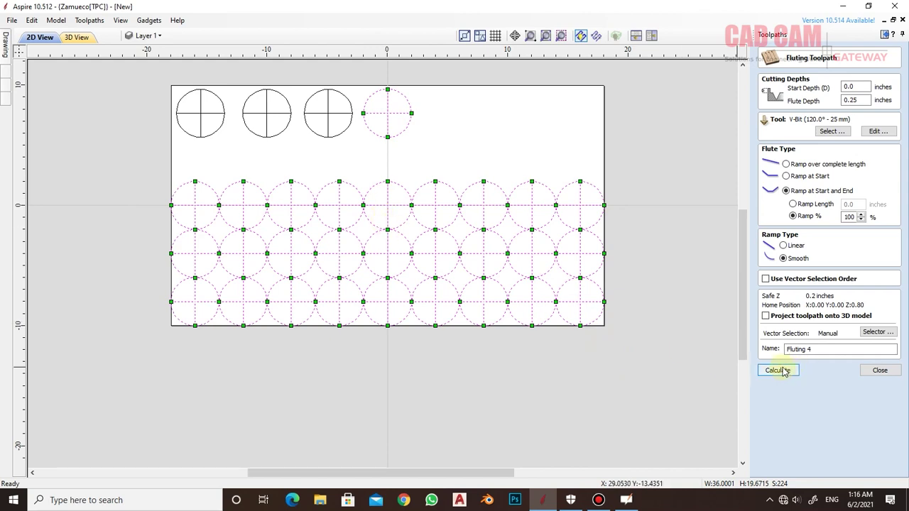
pyautogui.click(784, 372)
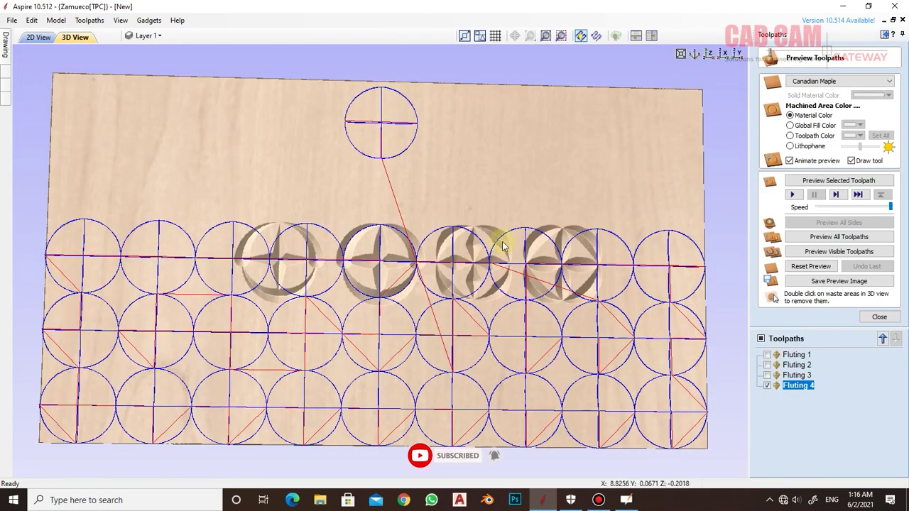
# Preview the fluted grid, then make all toolpaths visible and preview them all.
pyautogui.click(810, 266)
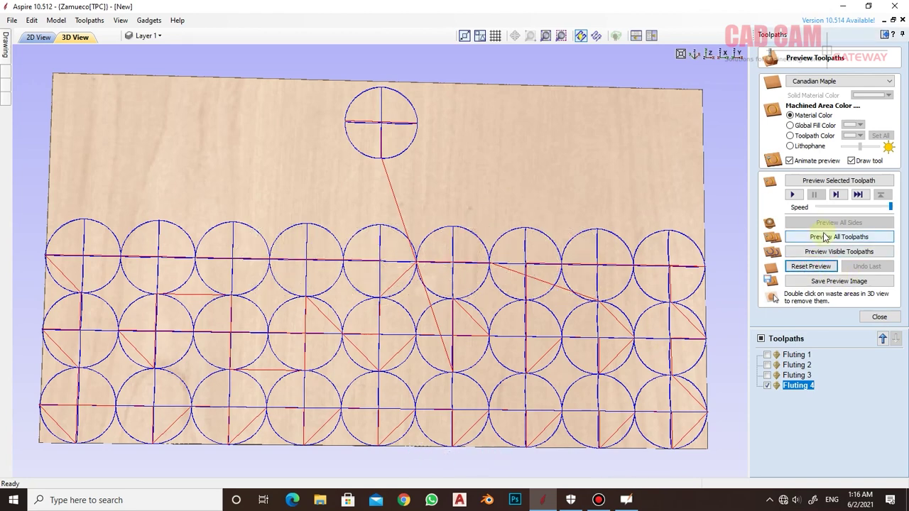
pyautogui.click(822, 253)
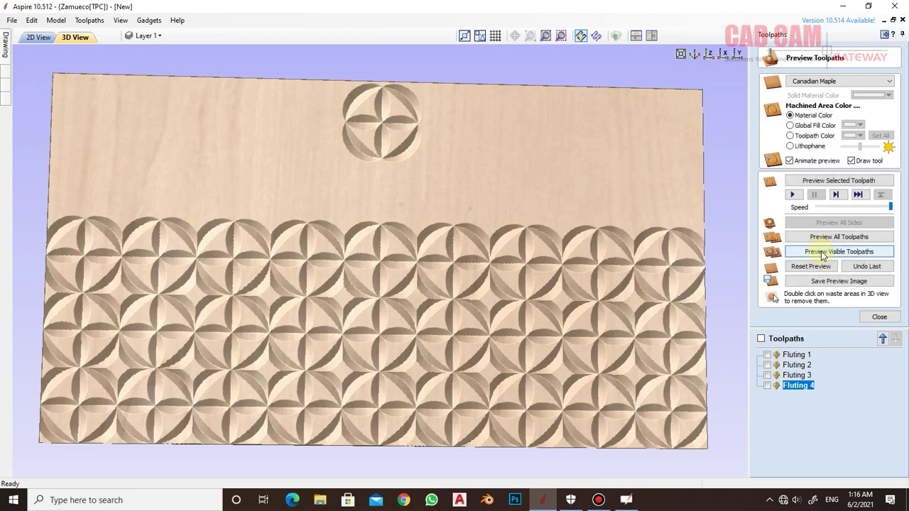
pyautogui.moveTo(497, 334)
pyautogui.mouseDown()
pyautogui.moveTo(500, 282)
pyautogui.moveTo(415, 320)
pyautogui.moveTo(384, 370)
pyautogui.moveTo(365, 305)
pyautogui.moveTo(429, 308)
pyautogui.moveTo(467, 358)
pyautogui.moveTo(491, 350)
pyautogui.moveTo(446, 328)
pyautogui.moveTo(367, 313)
pyautogui.moveTo(375, 325)
pyautogui.moveTo(396, 193)
pyautogui.moveTo(326, 182)
pyautogui.moveTo(372, 118)
pyautogui.mouseUp()
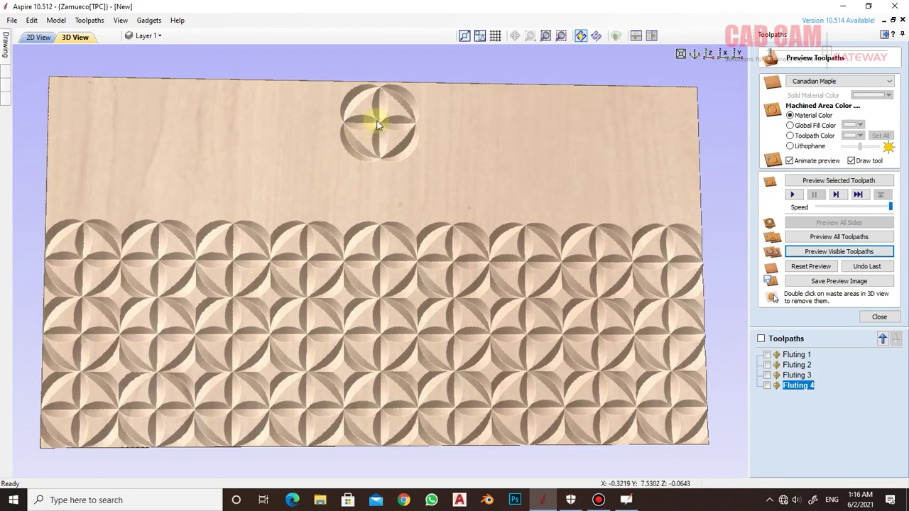
pyautogui.click(761, 339)
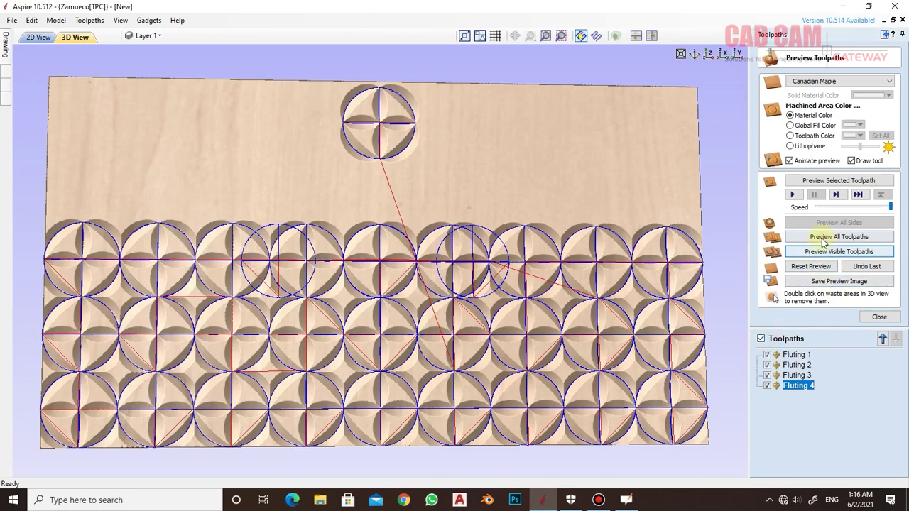
pyautogui.click(808, 266)
pyautogui.click(826, 239)
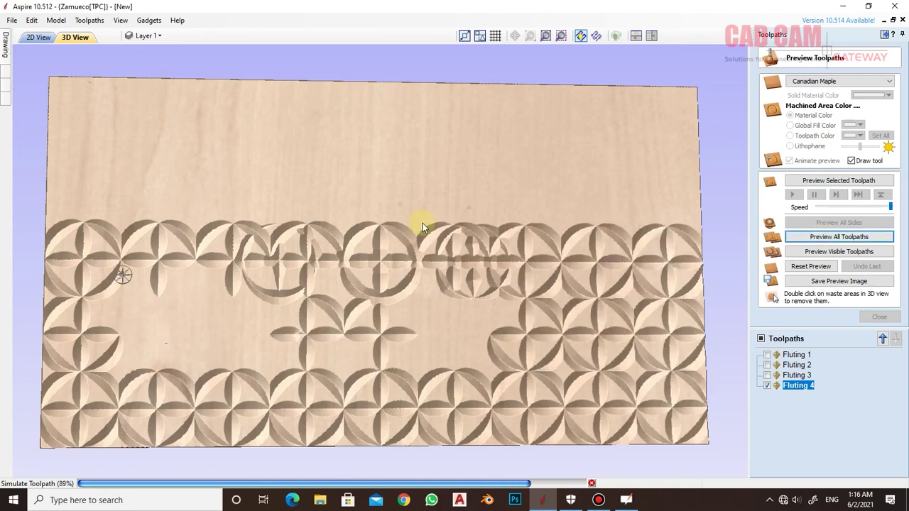
pyautogui.click(874, 316)
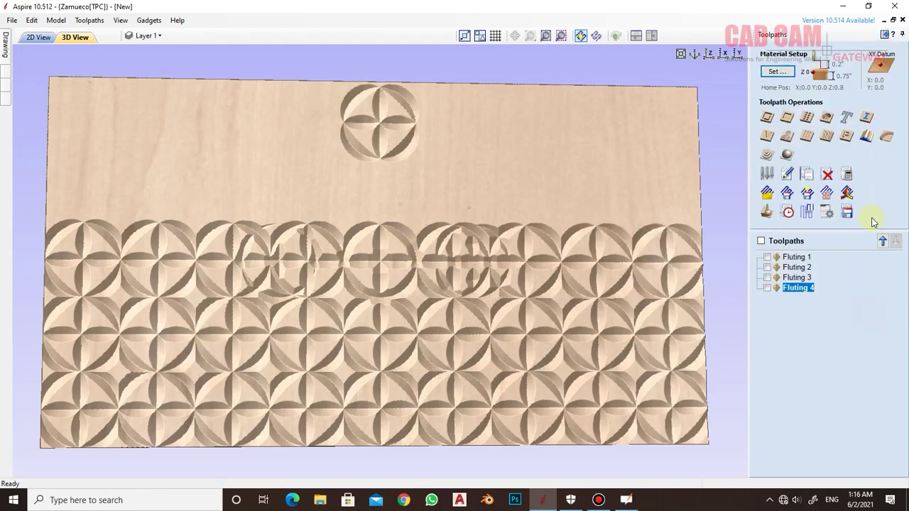
# Recalculate all toolpaths and preview them together, tilting the carved board to inspect it.
pyautogui.click(846, 174)
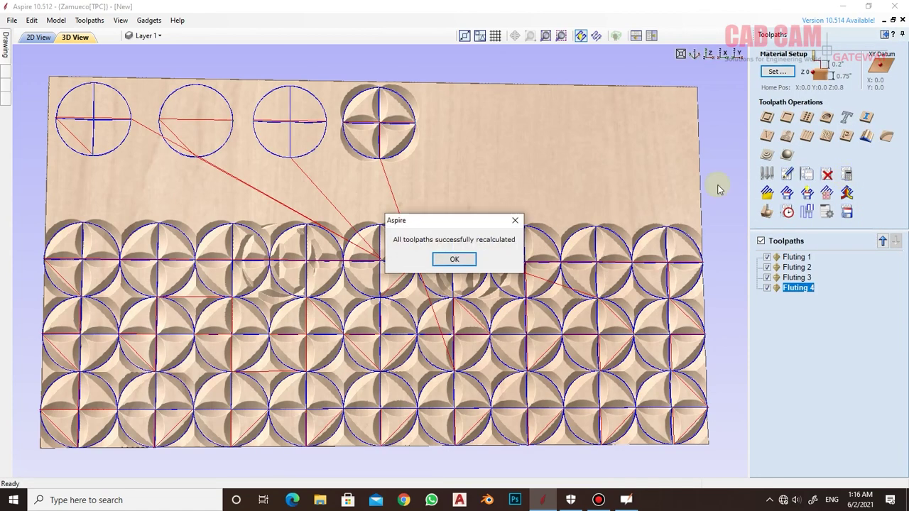
pyautogui.click(452, 258)
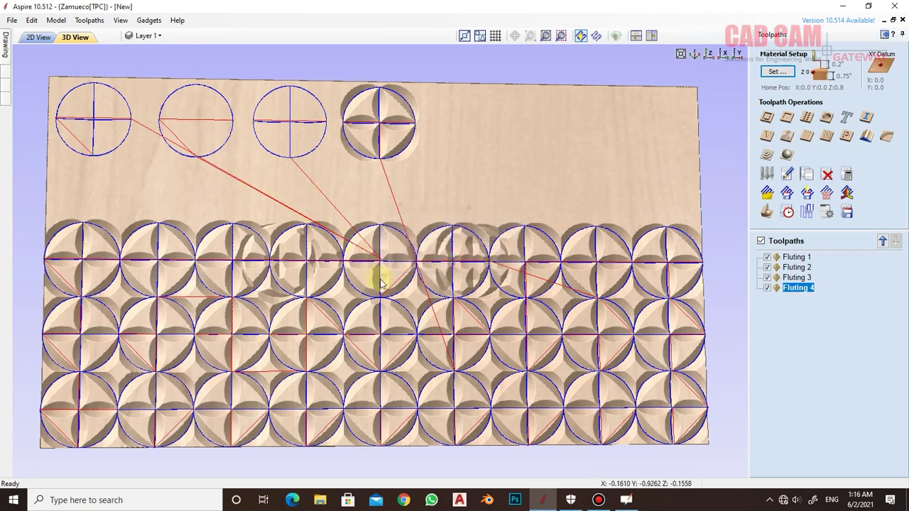
pyautogui.click(768, 213)
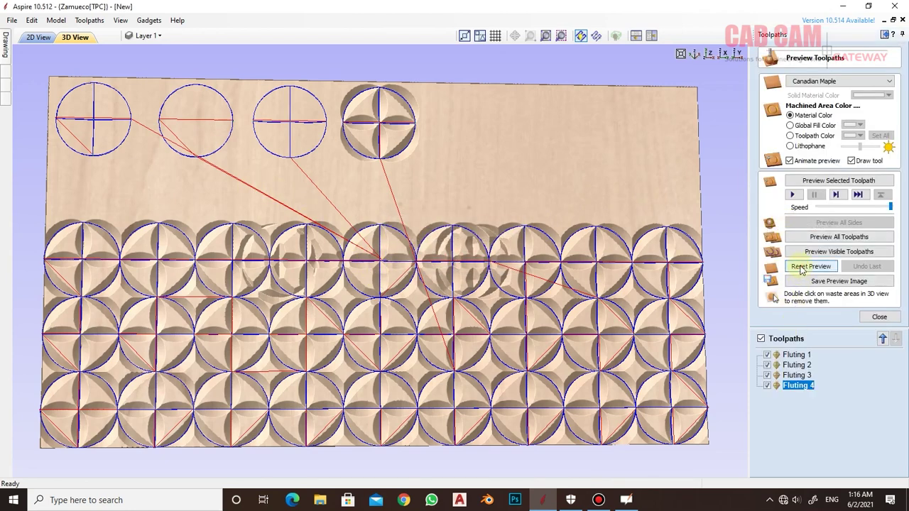
pyautogui.click(806, 267)
pyautogui.click(832, 242)
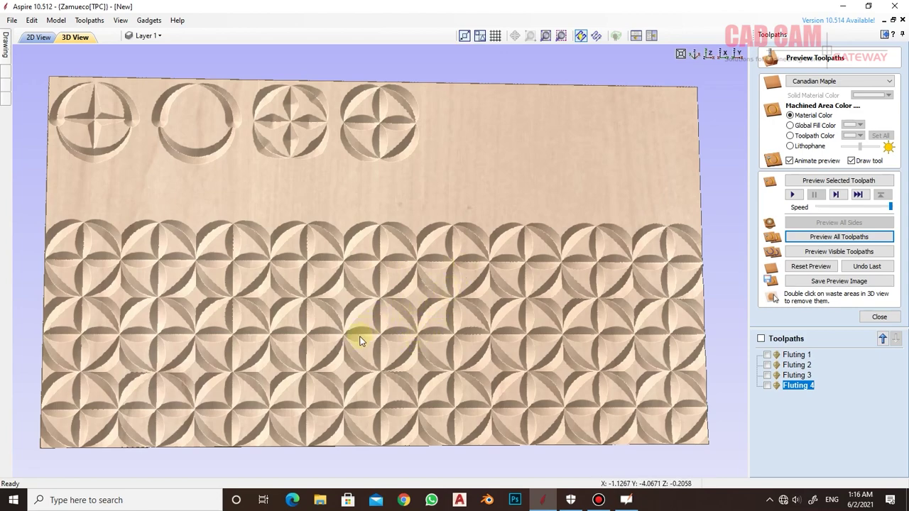
pyautogui.moveTo(357, 334)
pyautogui.mouseDown()
pyautogui.moveTo(376, 245)
pyautogui.moveTo(405, 362)
pyautogui.moveTo(462, 341)
pyautogui.moveTo(468, 377)
pyautogui.moveTo(360, 383)
pyautogui.mouseUp()
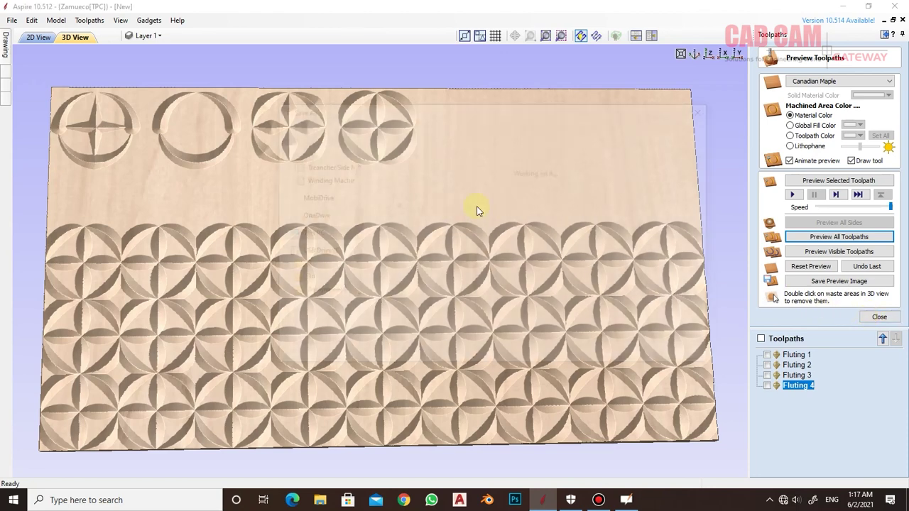
# Save the job, then start a new 36 x 20 x 0.75 inch job.
pyautogui.hotkey('ctrl', 's')
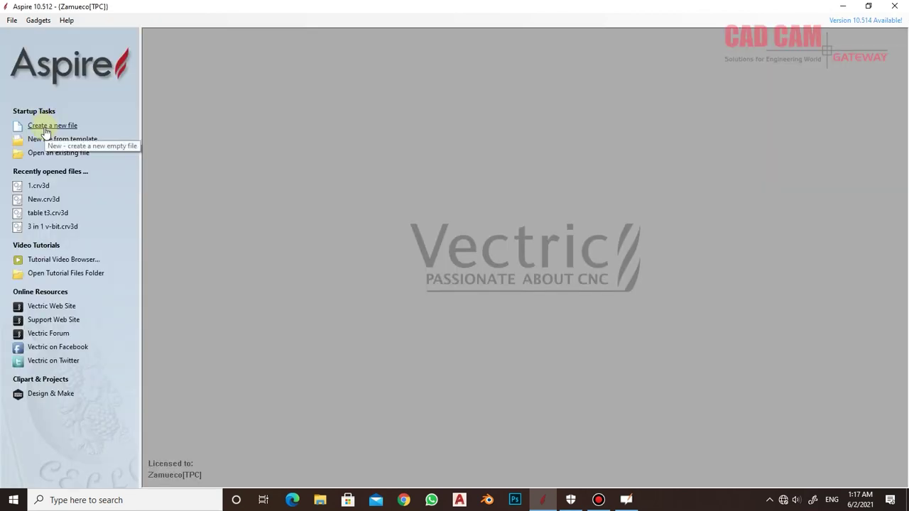
pyautogui.click(46, 127)
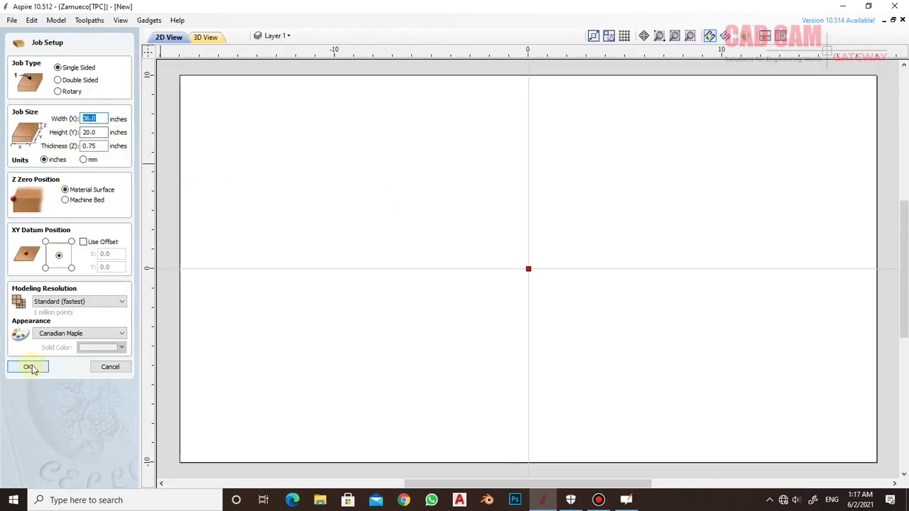
pyautogui.click(30, 366)
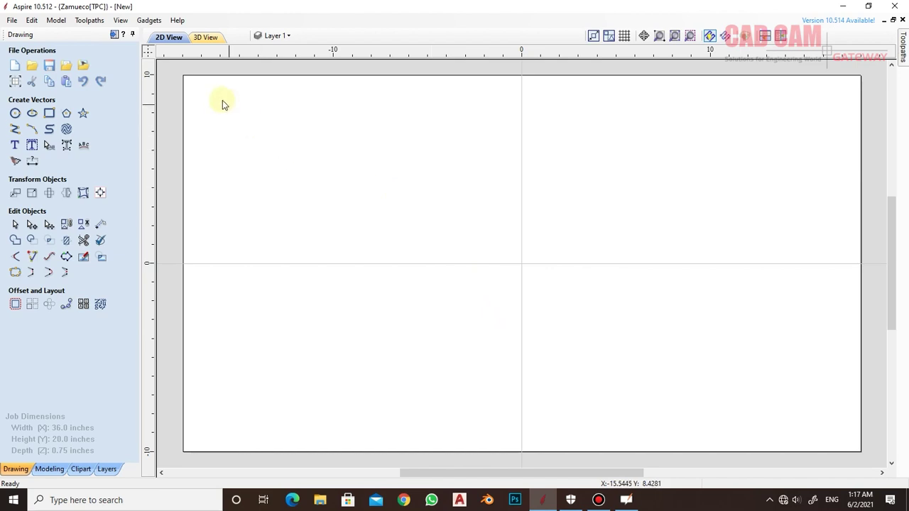
# Draw a vertical line from the sheet's top-left corner to its bottom-left corner.
pyautogui.click(15, 131)
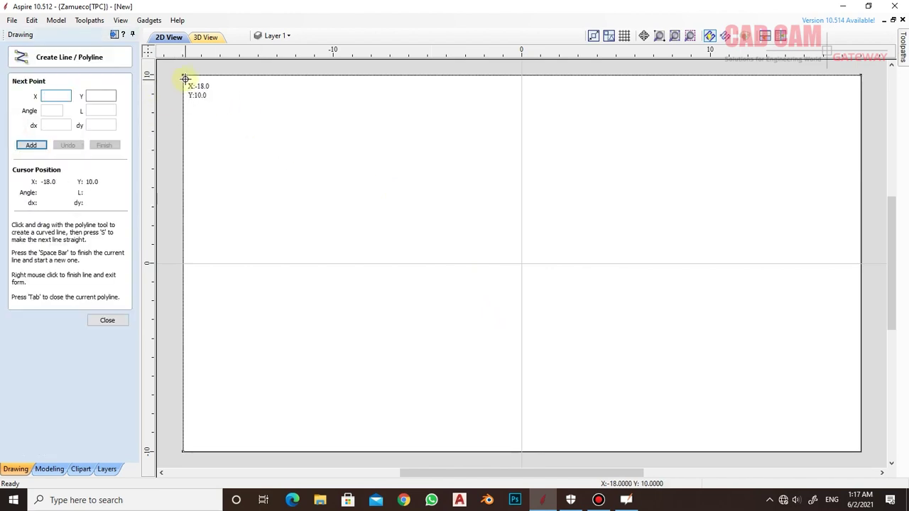
pyautogui.click(183, 75)
pyautogui.click(183, 451)
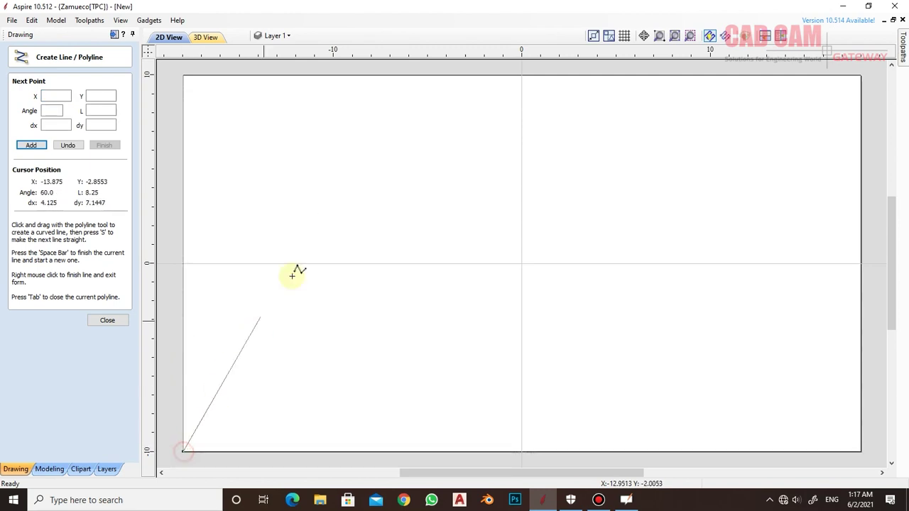
pyautogui.rightClick(308, 145)
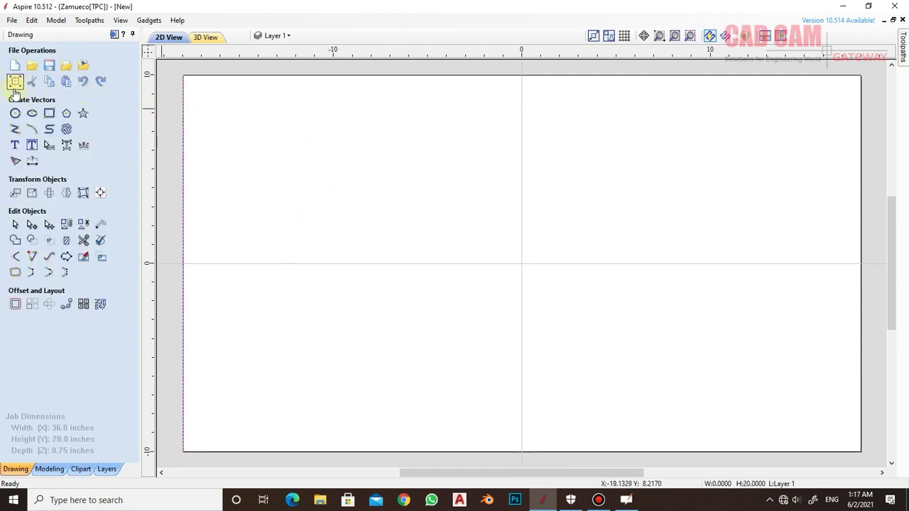
# Start another line at a sheet corner, exit the tool, and select the left-edge line.
pyautogui.click(15, 129)
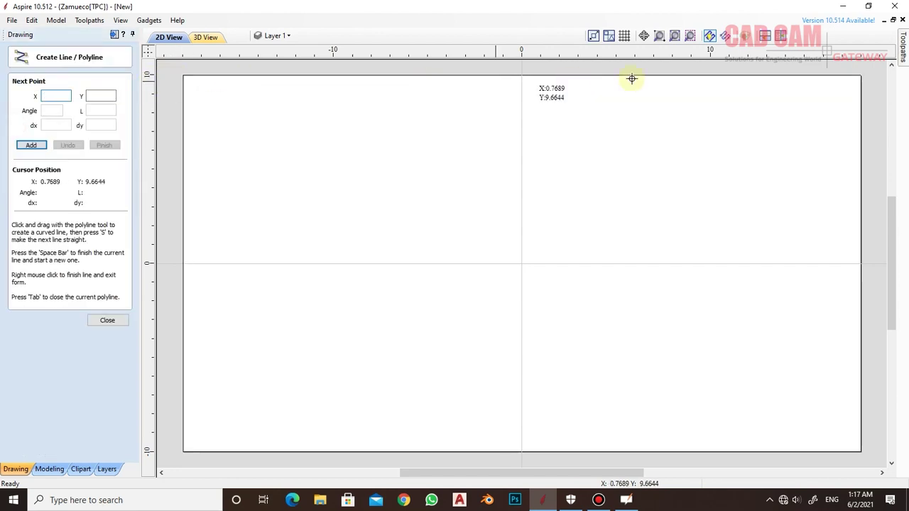
pyautogui.click(859, 74)
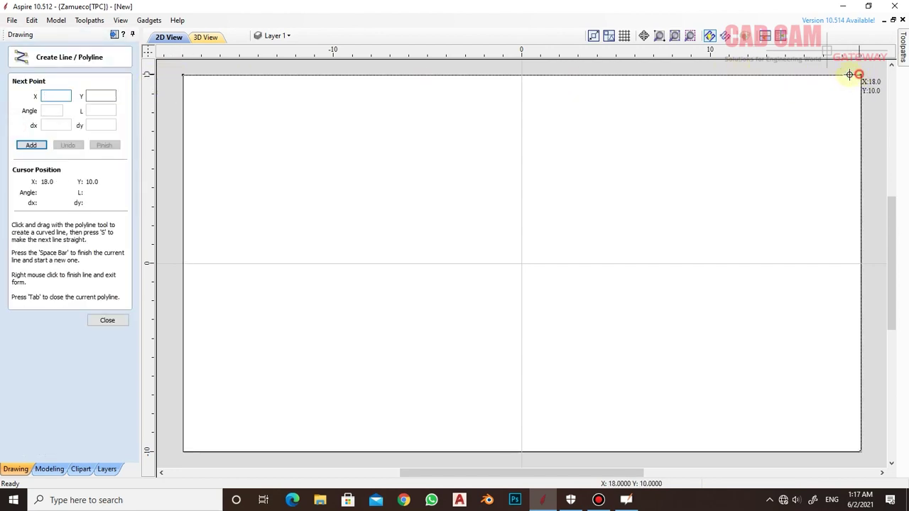
pyautogui.rightClick(309, 118)
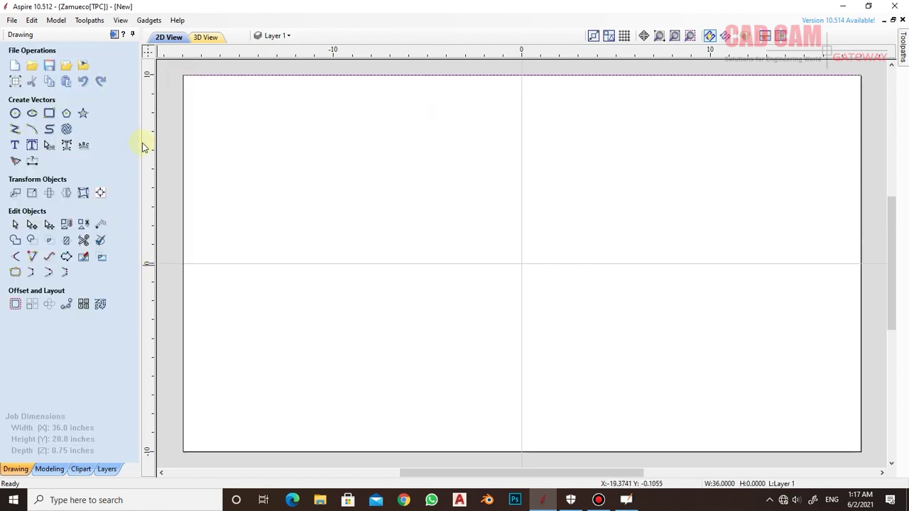
pyautogui.click(185, 117)
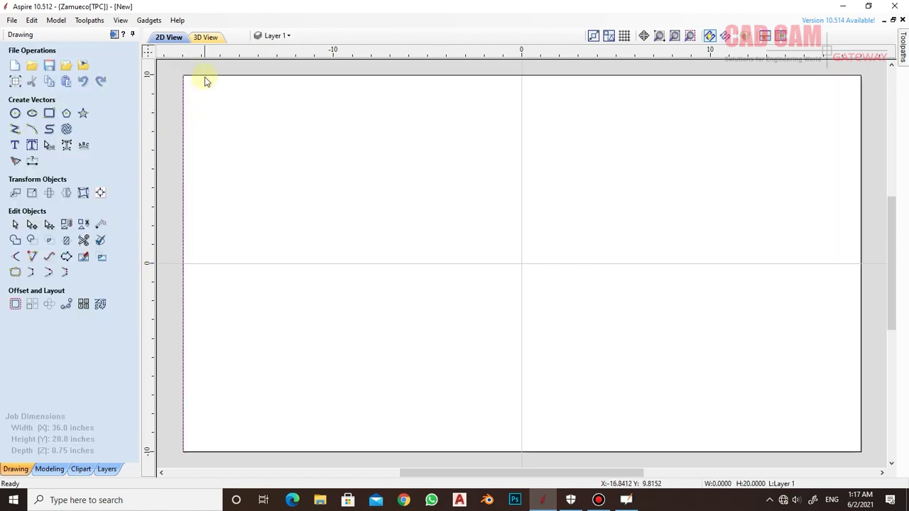
pyautogui.click(187, 91)
# Array-copy the left-edge line into 1 row of 36 columns with a 1-inch X gap.
pyautogui.click(32, 305)
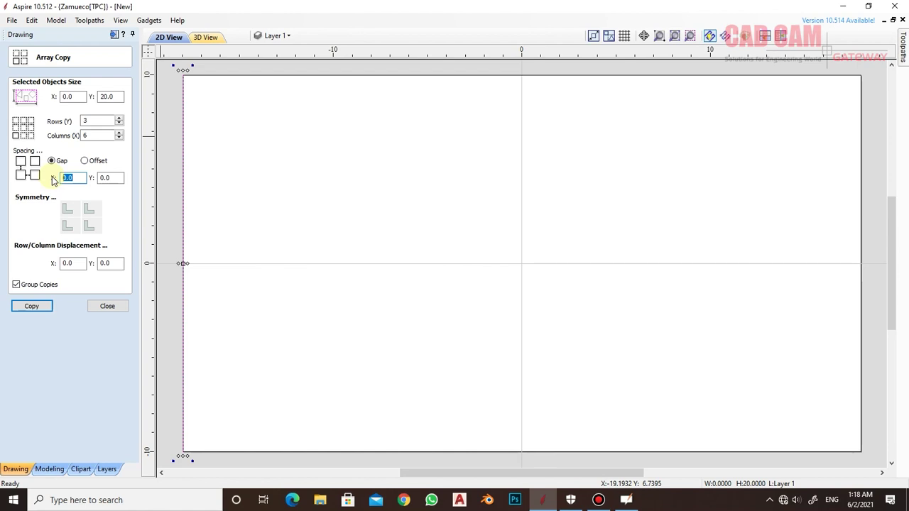
pyautogui.write('1.')
pyautogui.click(100, 120)
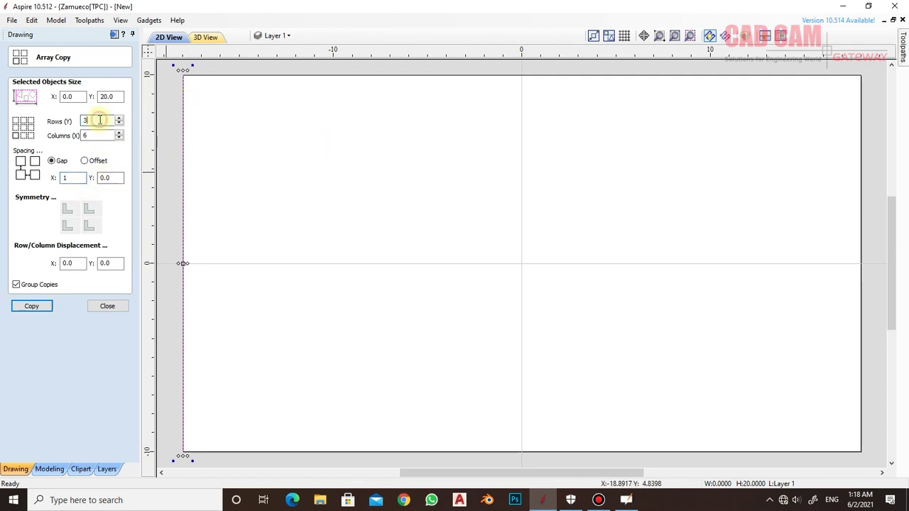
pyautogui.doubleClick(91, 135)
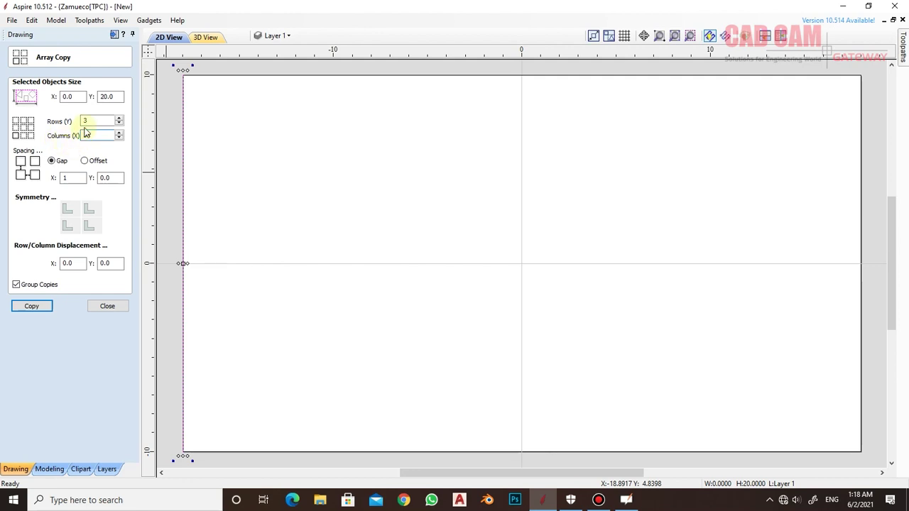
pyautogui.write('36')
pyautogui.hotkey('shift', 'Tab')
pyautogui.write('1')
pyautogui.click(32, 306)
# Leave the array copy tool and select the line along the sheet's top edge.
pyautogui.scroll(-2, 541, 199)
pyautogui.scroll(1, 544, 196)
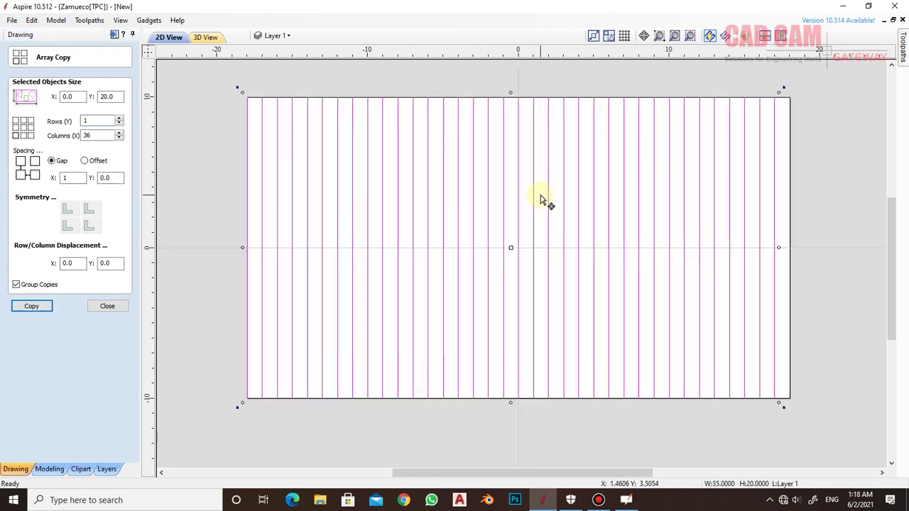
pyautogui.click(753, 142)
pyautogui.click(773, 122)
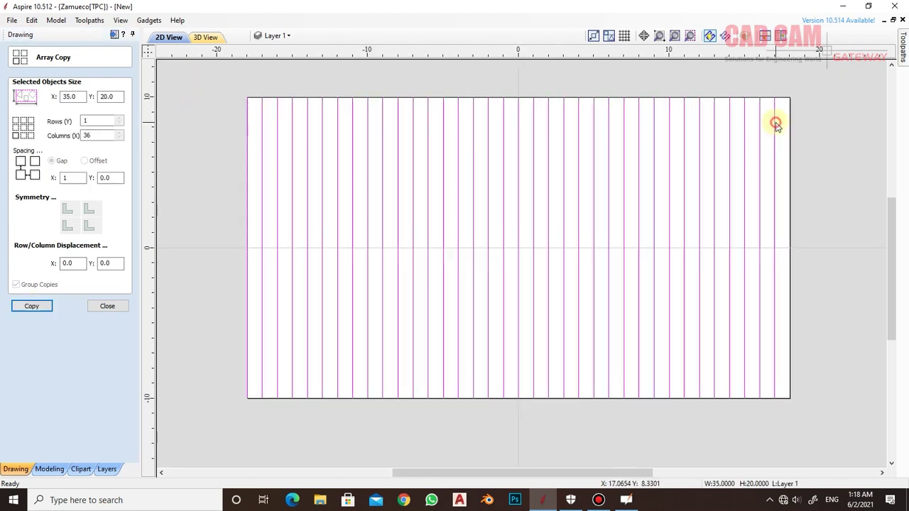
pyautogui.click(810, 134)
pyautogui.press('Escape')
pyautogui.click(255, 98)
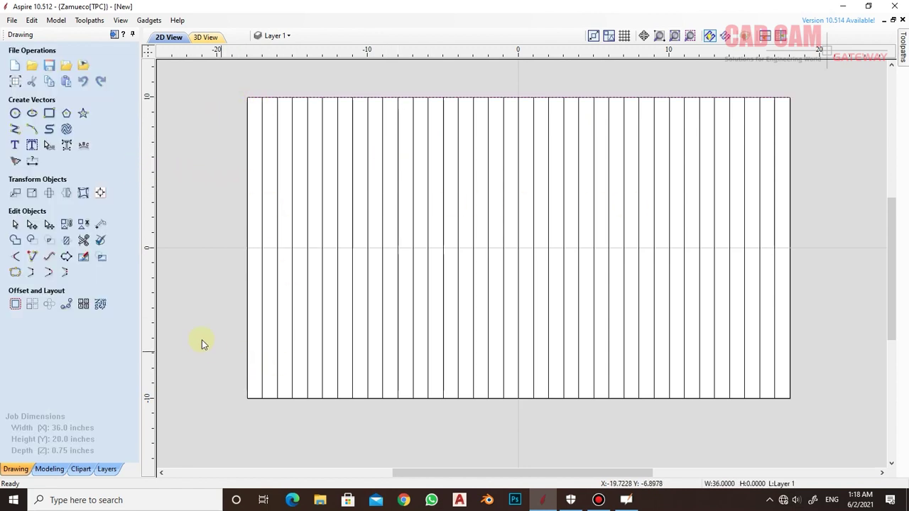
# Array-copy the top line into 20 rows, 1 column, with Gap X 0 and Gap Y -1.
pyautogui.click(32, 304)
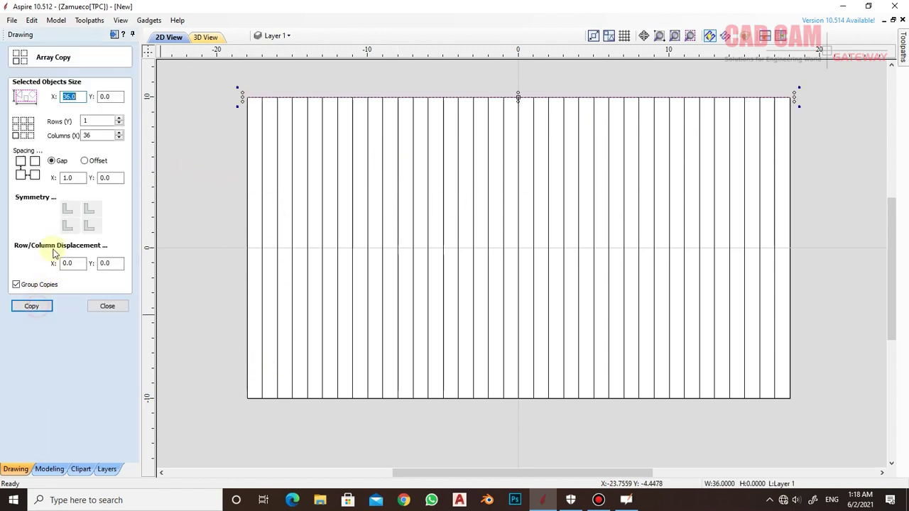
pyautogui.doubleClick(88, 135)
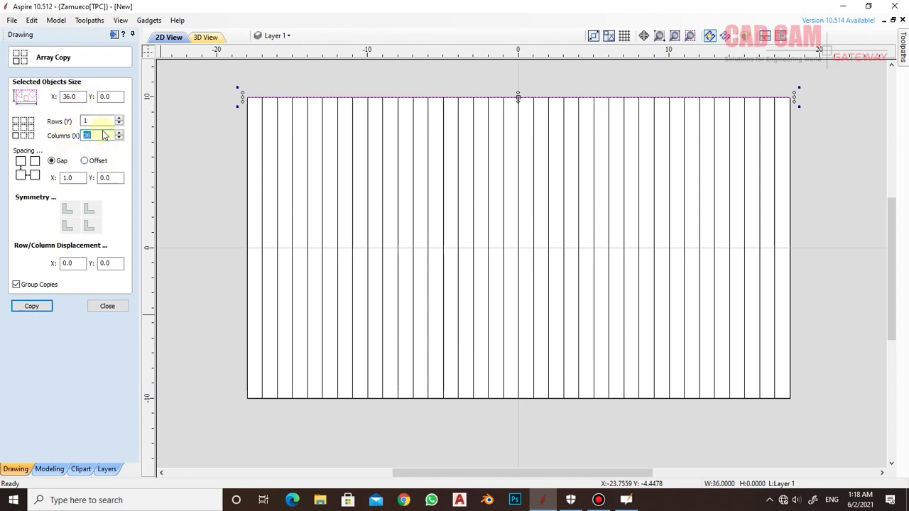
pyautogui.write('1')
pyautogui.press('Return')
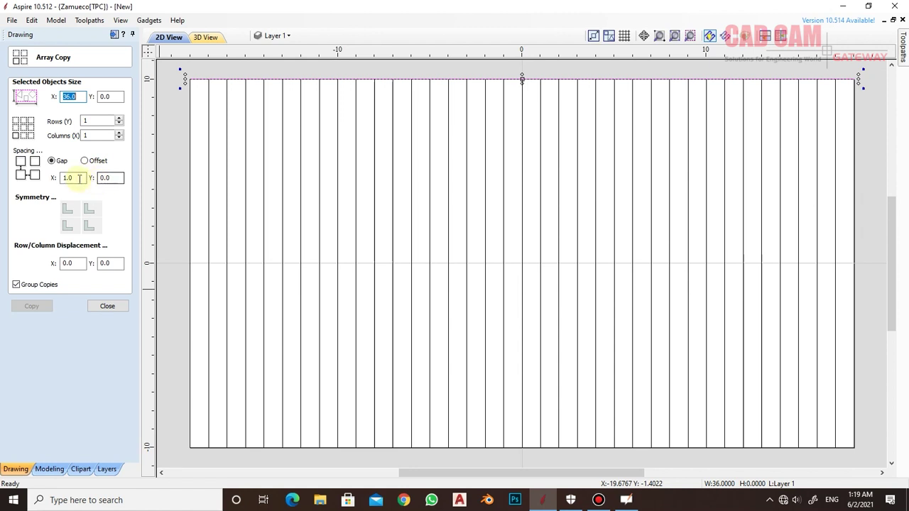
pyautogui.doubleClick(71, 177)
pyautogui.write('0')
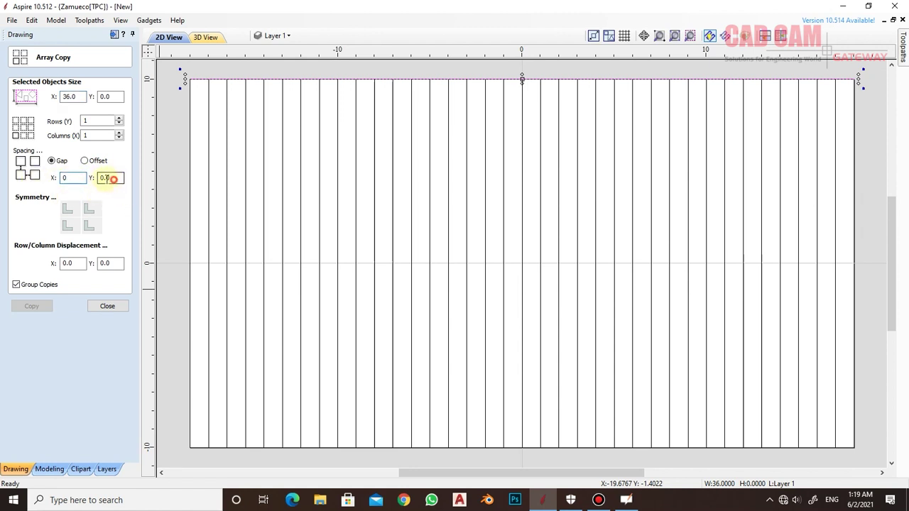
pyautogui.doubleClick(112, 179)
pyautogui.write('-1')
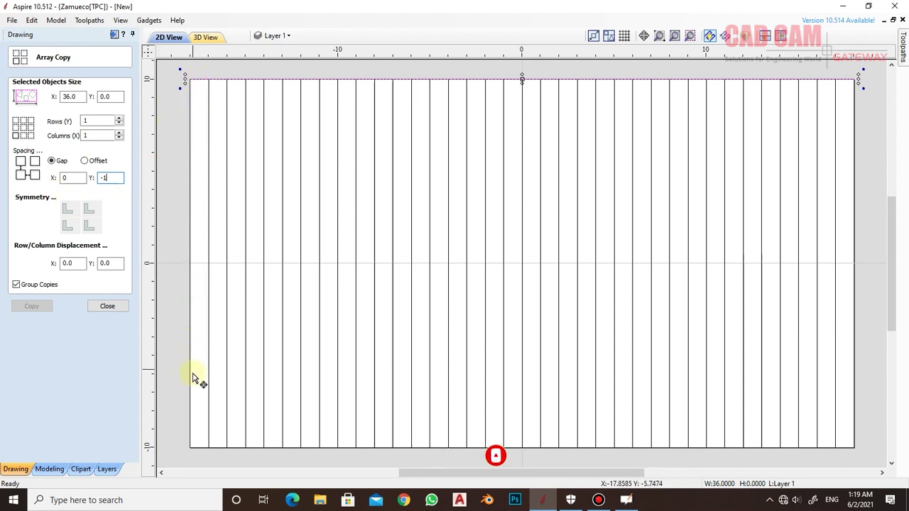
pyautogui.doubleClick(88, 136)
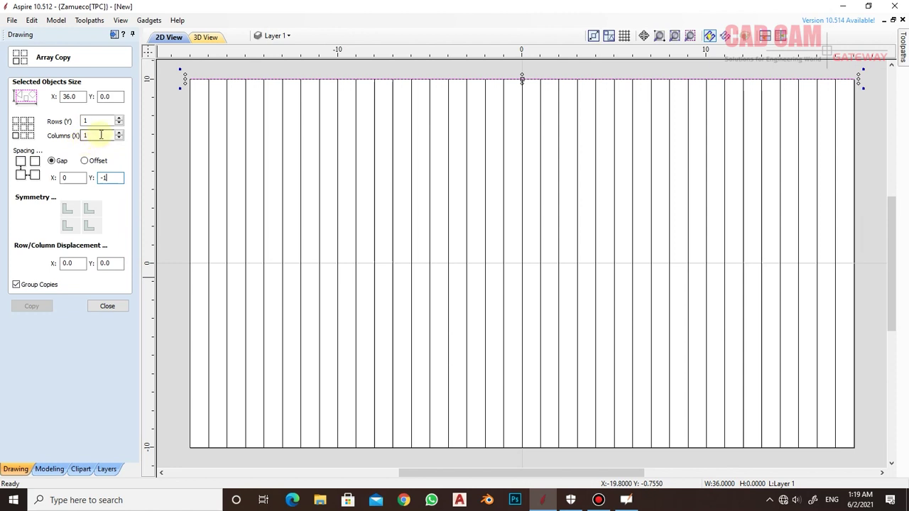
pyautogui.doubleClick(112, 122)
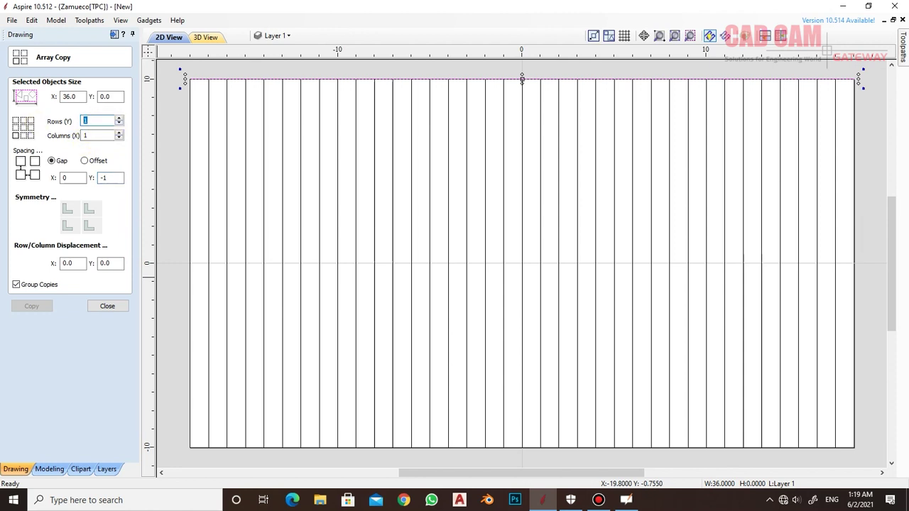
pyautogui.write('20')
pyautogui.click(32, 307)
# Deselect the new grid, then box-select every grid line.
pyautogui.scroll(-2, 263, 272)
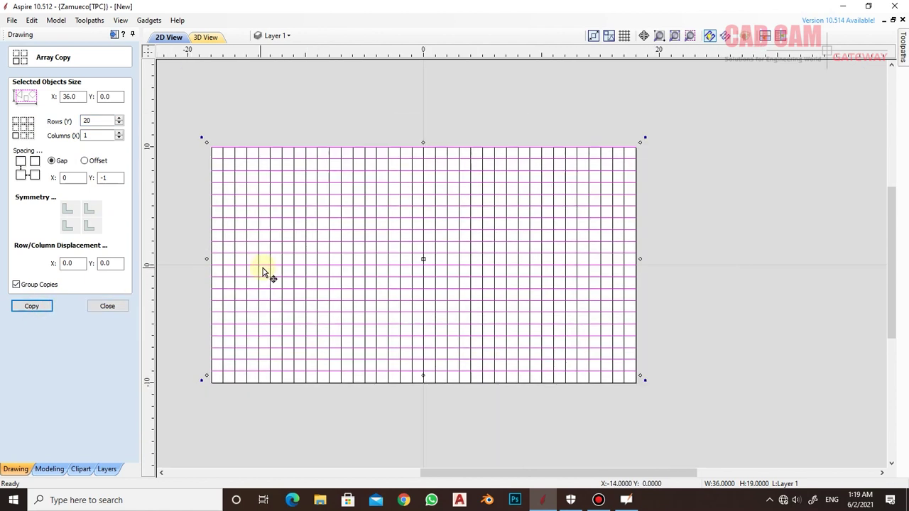
pyautogui.scroll(1, 263, 272)
pyautogui.click(758, 244)
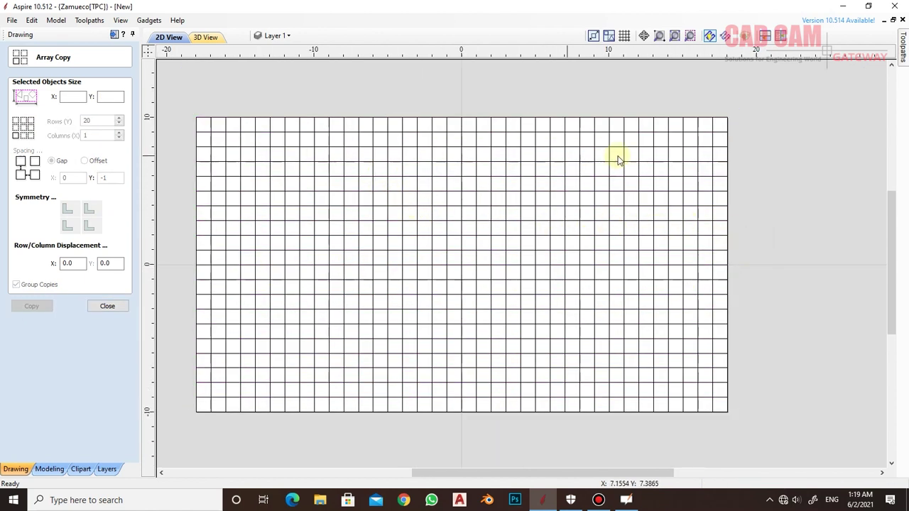
pyautogui.moveTo(719, 127)
pyautogui.mouseDown()
pyautogui.moveTo(324, 345)
pyautogui.moveTo(188, 99)
pyautogui.mouseUp()
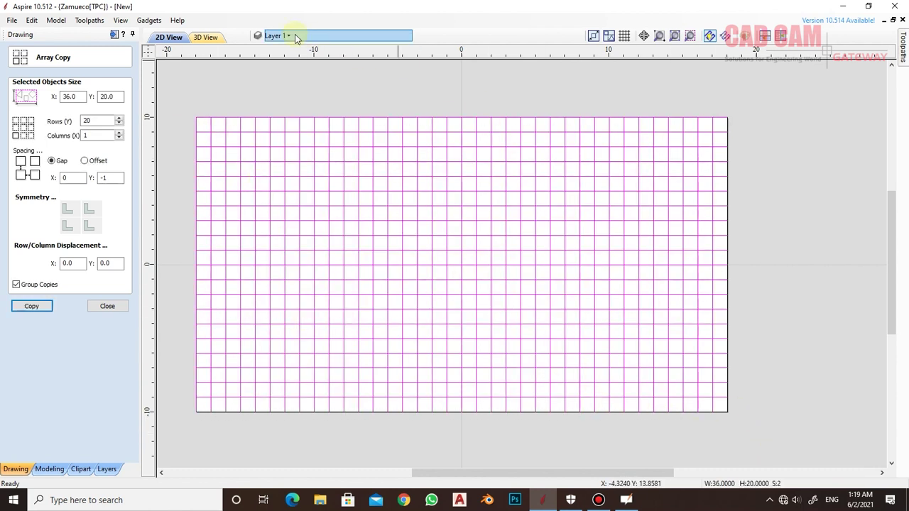
# Move the selected grid onto a new light-green layer named Graph, then deselect it.
pyautogui.rightClick(271, 177)
pyautogui.click(465, 466)
pyautogui.write('Graph')
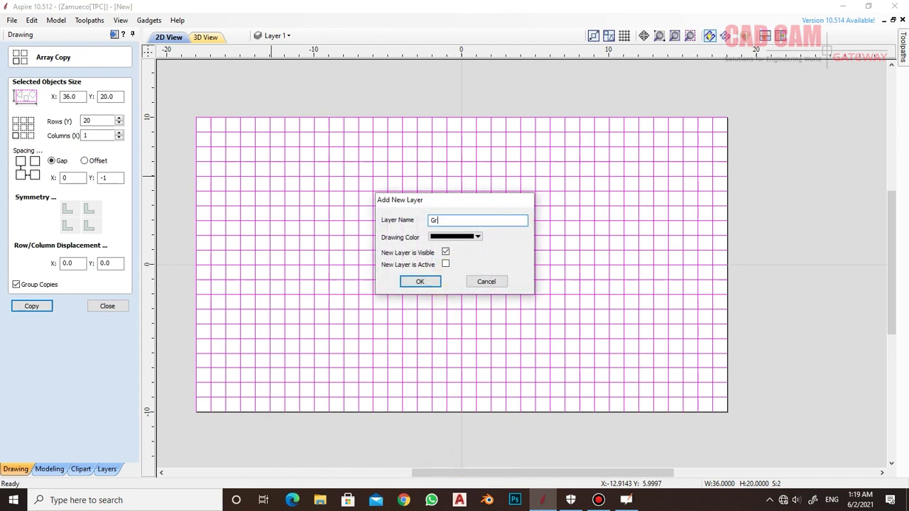
pyautogui.click(462, 236)
pyautogui.click(469, 312)
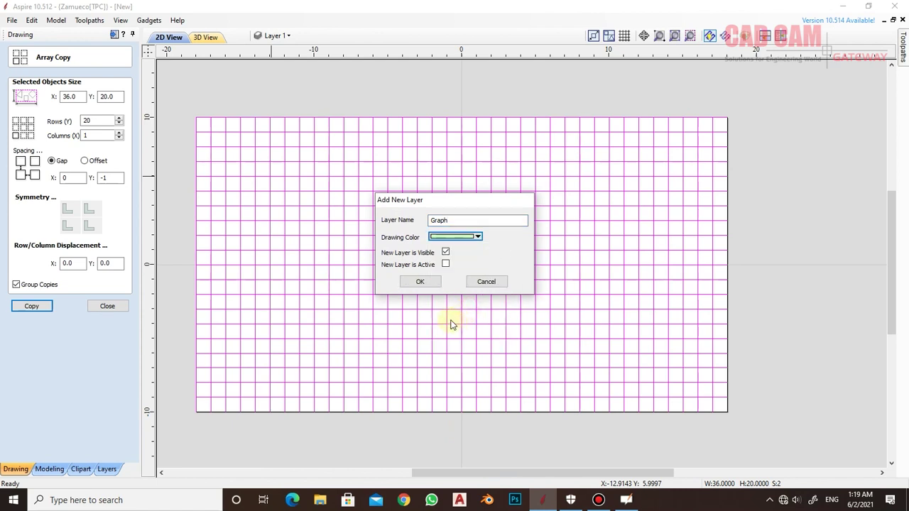
pyautogui.click(423, 282)
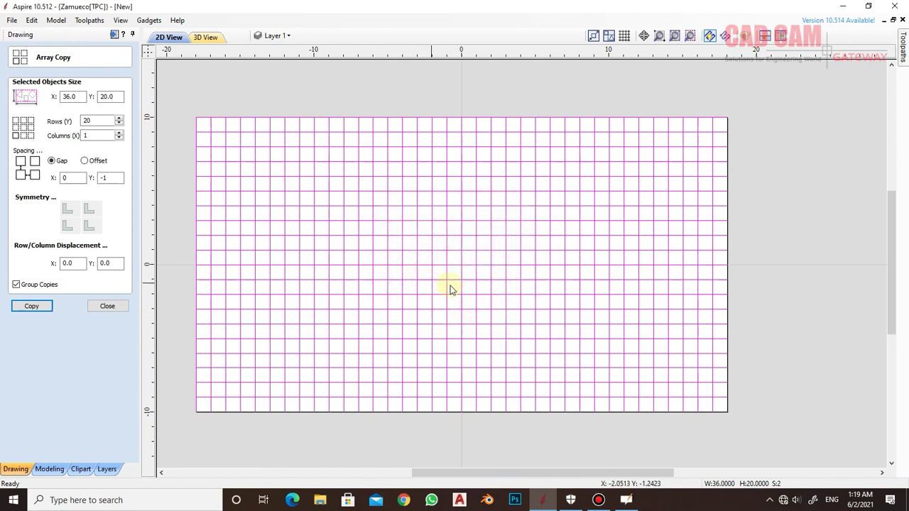
pyautogui.click(176, 158)
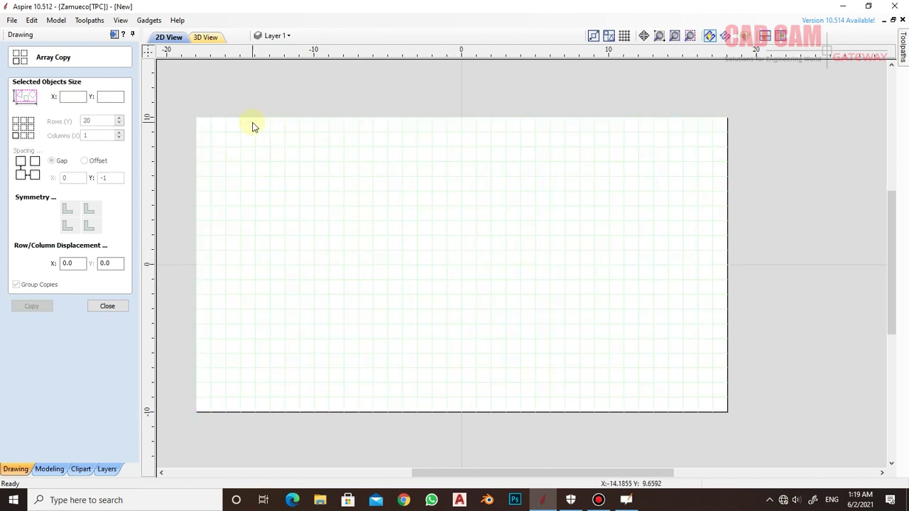
pyautogui.scroll(1, 220, 116)
pyautogui.scroll(1, 219, 117)
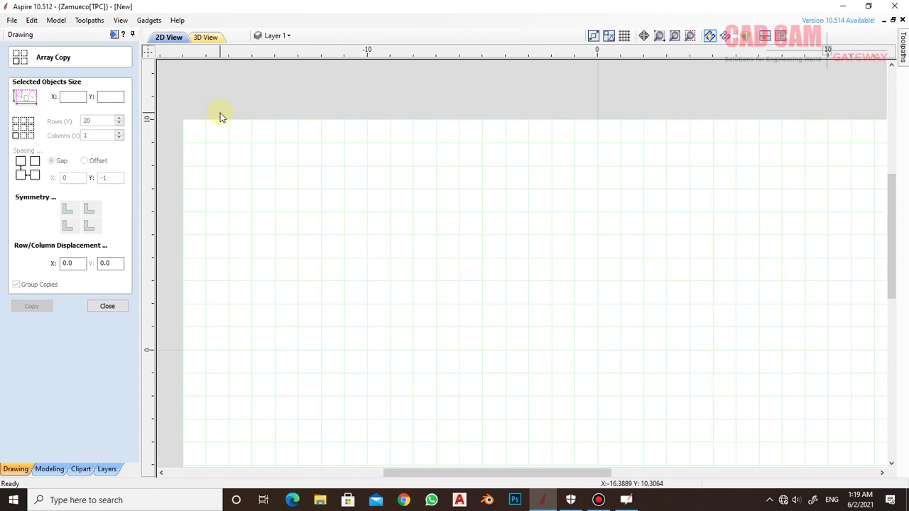
# Draw a diagonal line from (-18,10) to (-17,9) at the board's top-left corner.
pyautogui.click(106, 306)
pyautogui.click(15, 128)
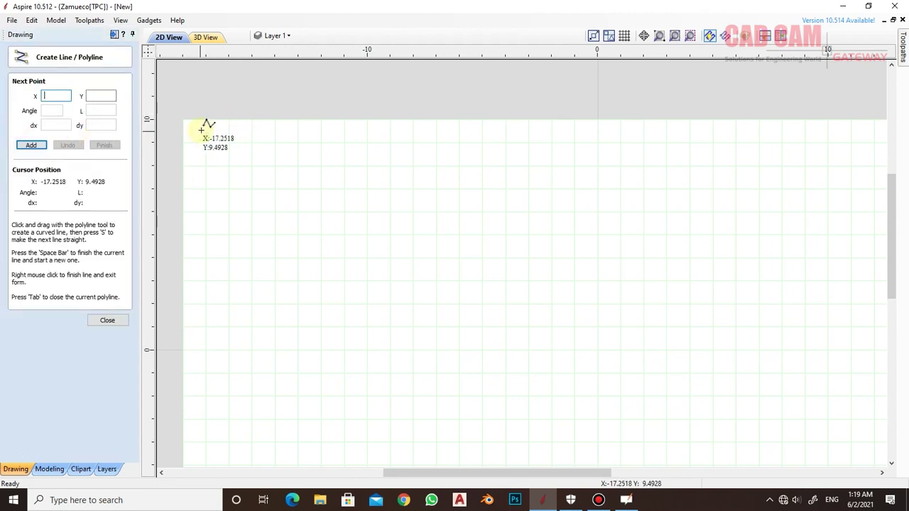
pyautogui.scroll(2, 201, 127)
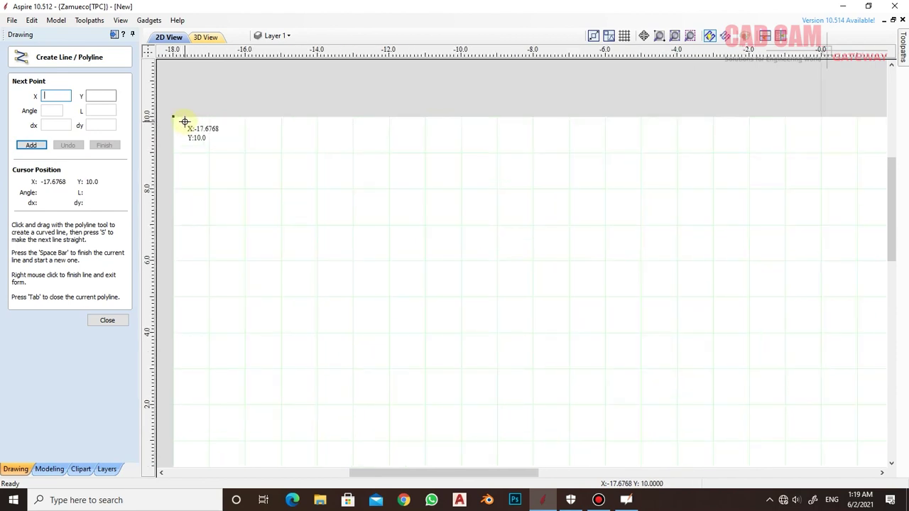
pyautogui.click(174, 117)
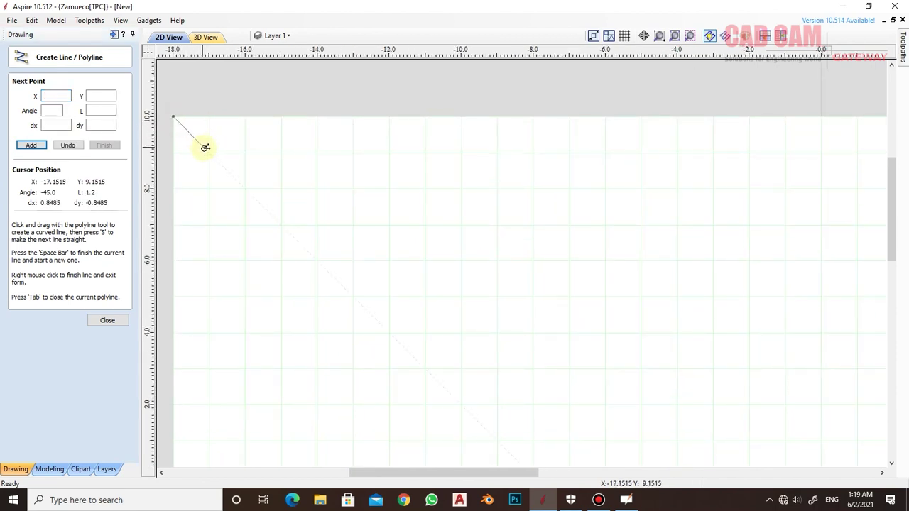
pyautogui.click(209, 153)
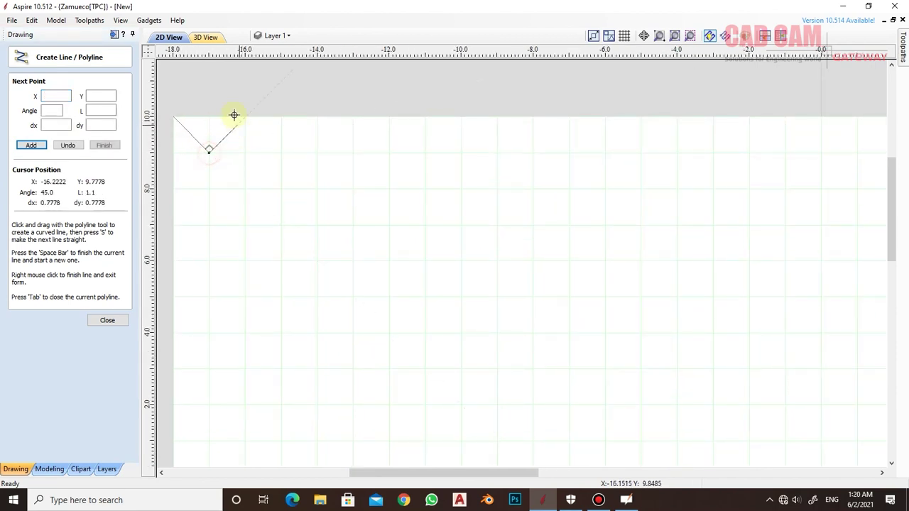
pyautogui.rightClick(222, 98)
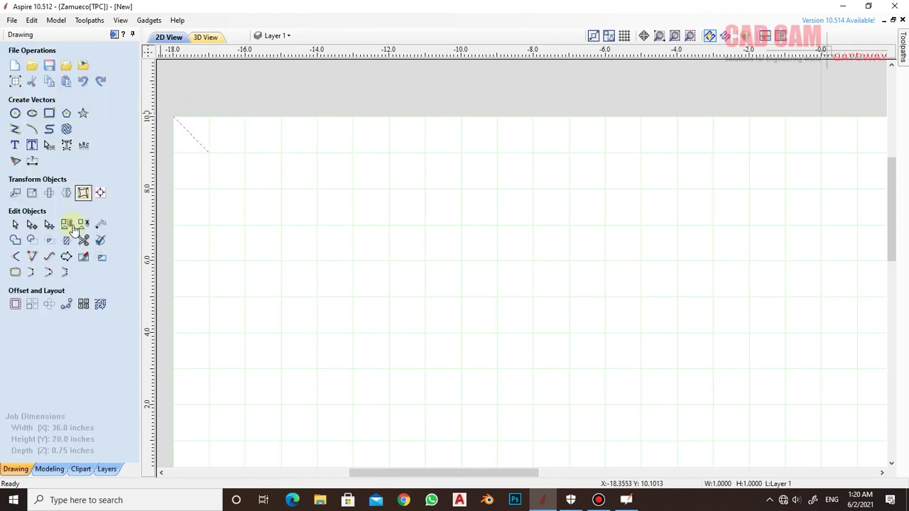
# Circular-copy the diagonal 4 times over 360° into an X, then select all four lines.
pyautogui.click(83, 258)
pyautogui.click(222, 144)
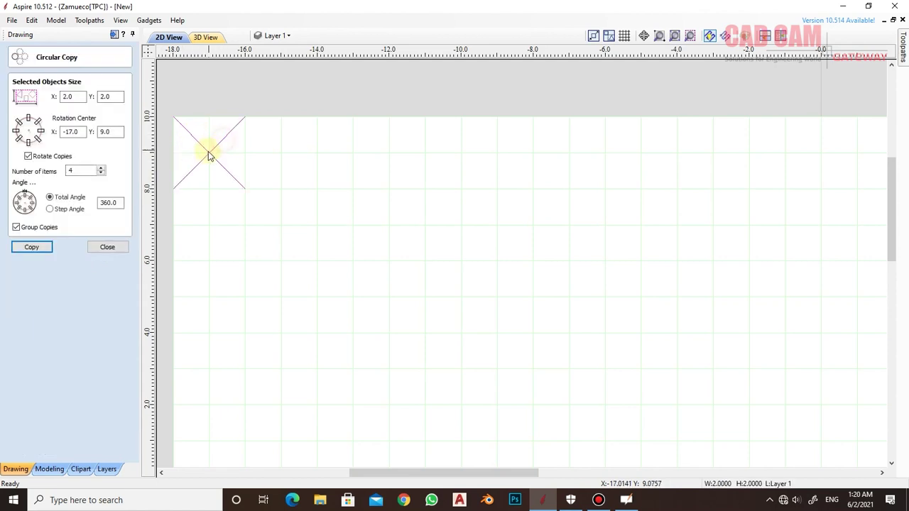
pyautogui.click(99, 245)
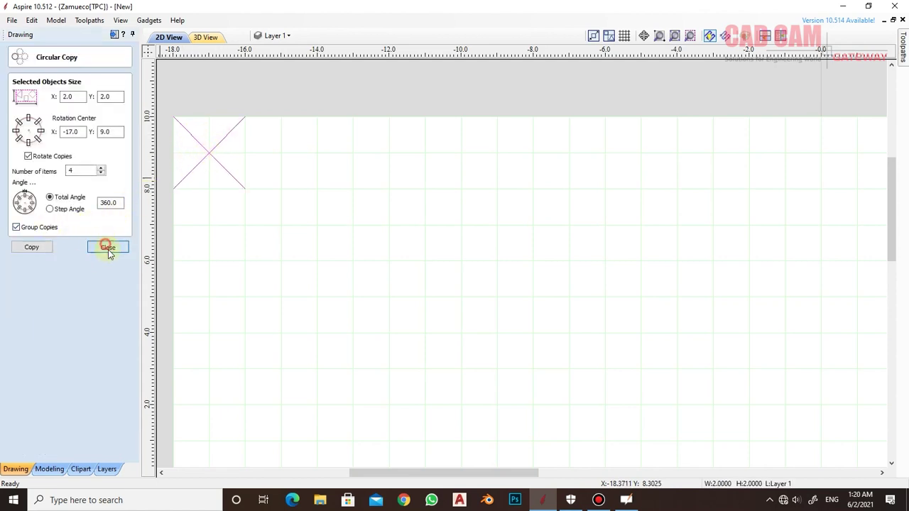
pyautogui.click(233, 95)
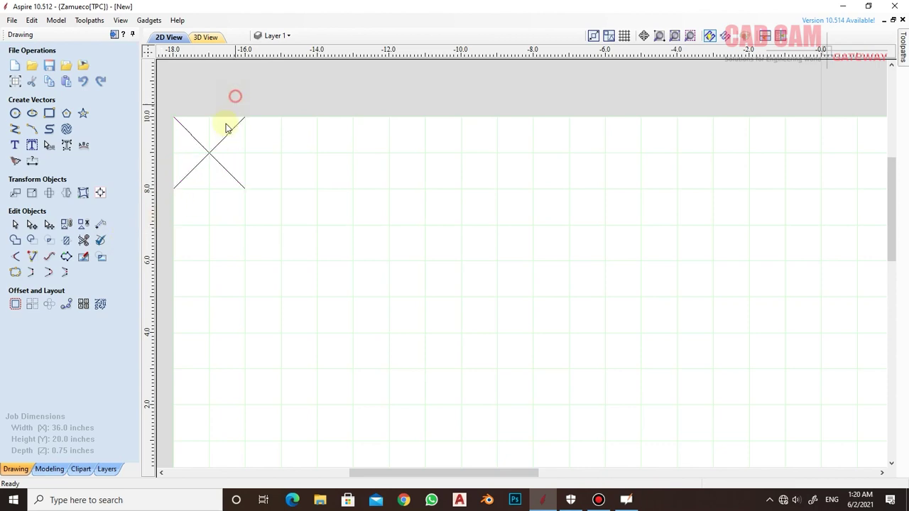
pyautogui.click(217, 145)
pyautogui.click(197, 140)
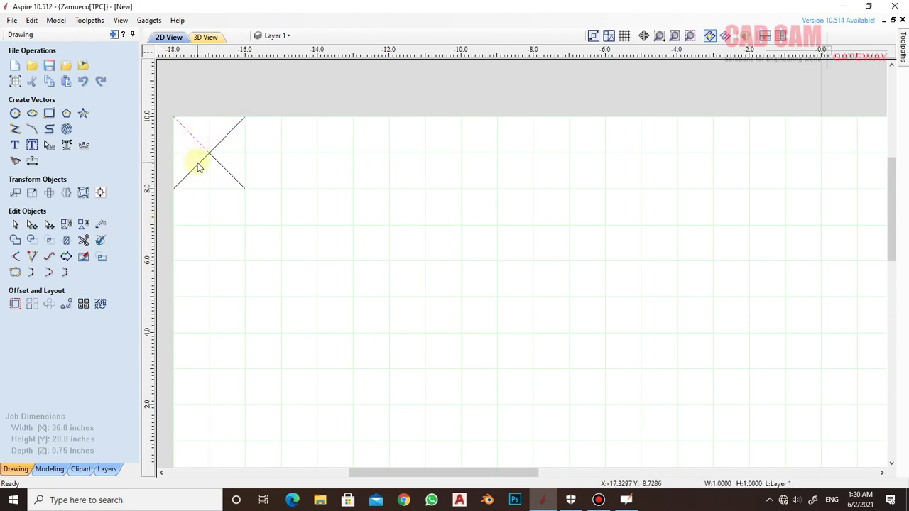
pyautogui.click(218, 161)
pyautogui.moveTo(168, 109); pyautogui.dragTo(207, 157)
pyautogui.moveTo(257, 197); pyautogui.dragTo(258, 201)
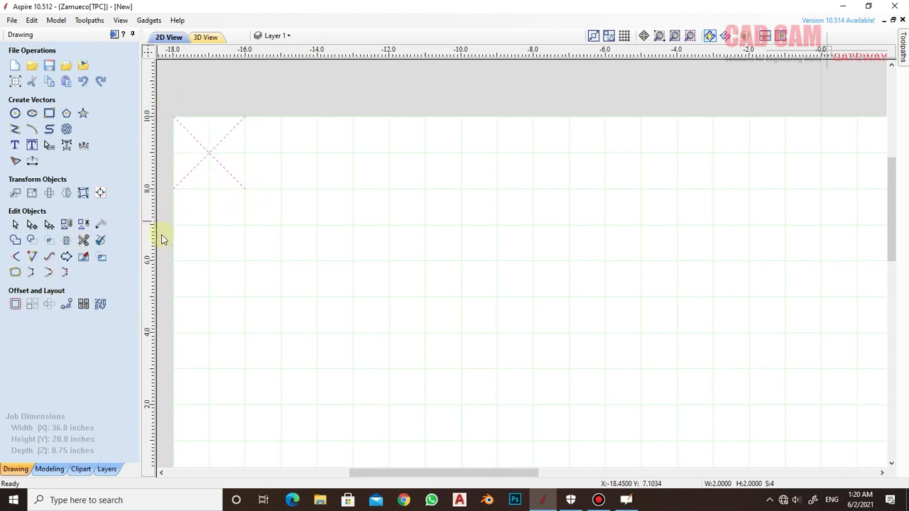
pyautogui.scroll(-2, 259, 96)
# Add a vertical line on the X's left side and a horizontal line along its bottom, then select all six.
pyautogui.click(451, 180)
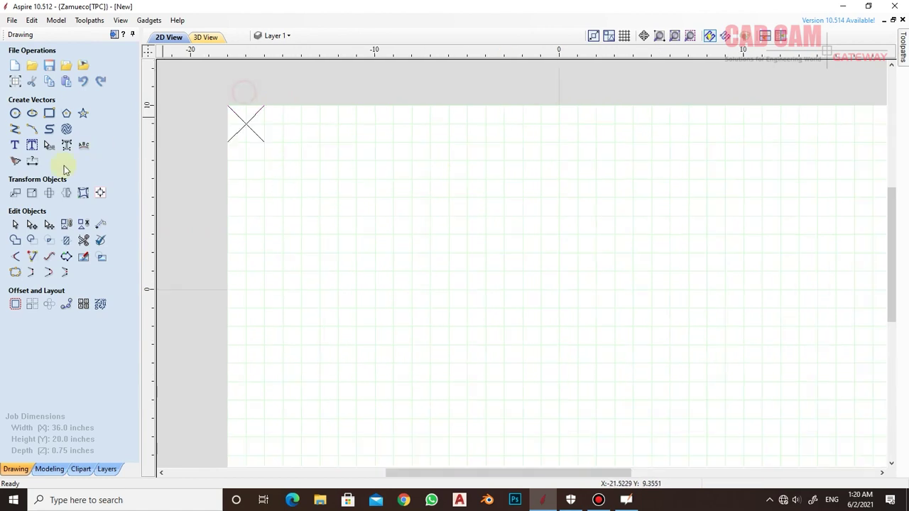
pyautogui.click(15, 128)
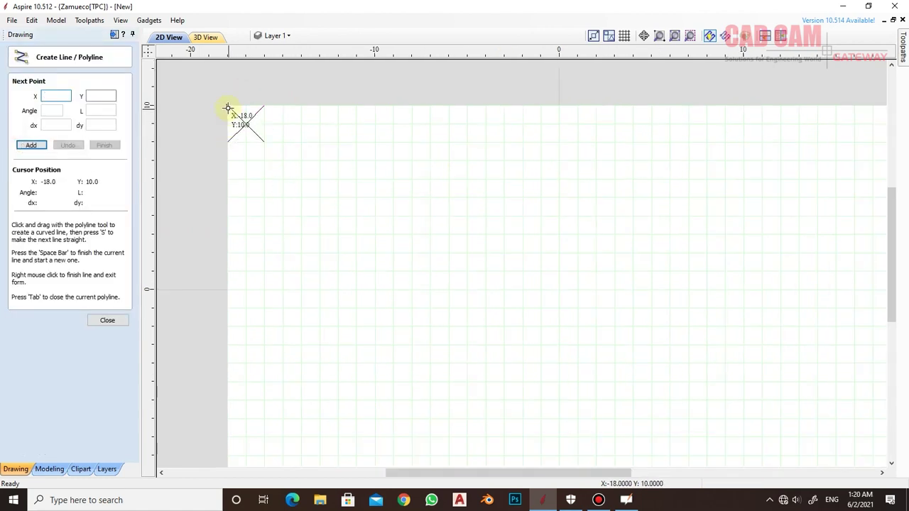
pyautogui.click(228, 107)
pyautogui.click(227, 142)
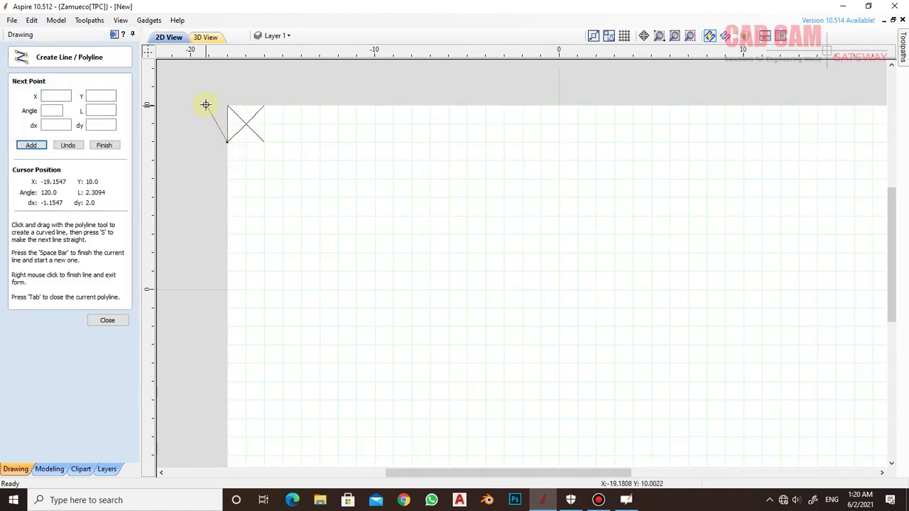
pyautogui.rightClick(209, 117)
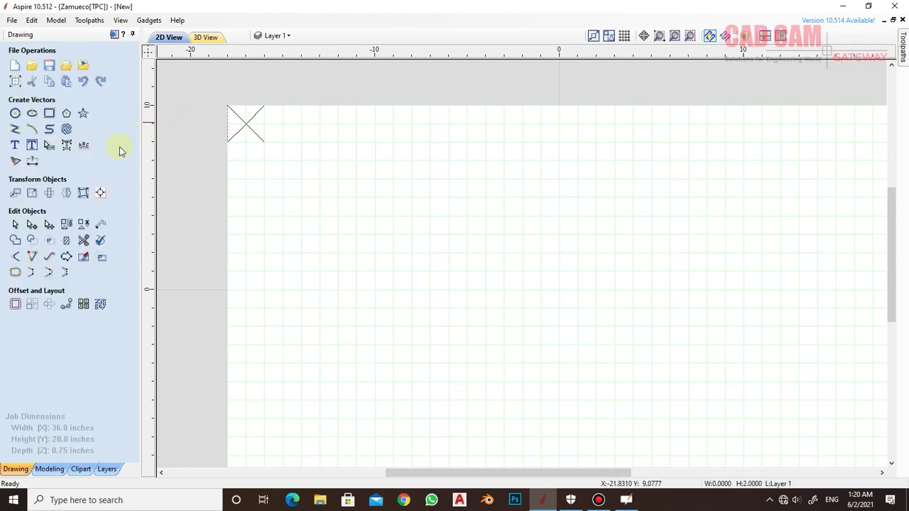
pyautogui.click(17, 130)
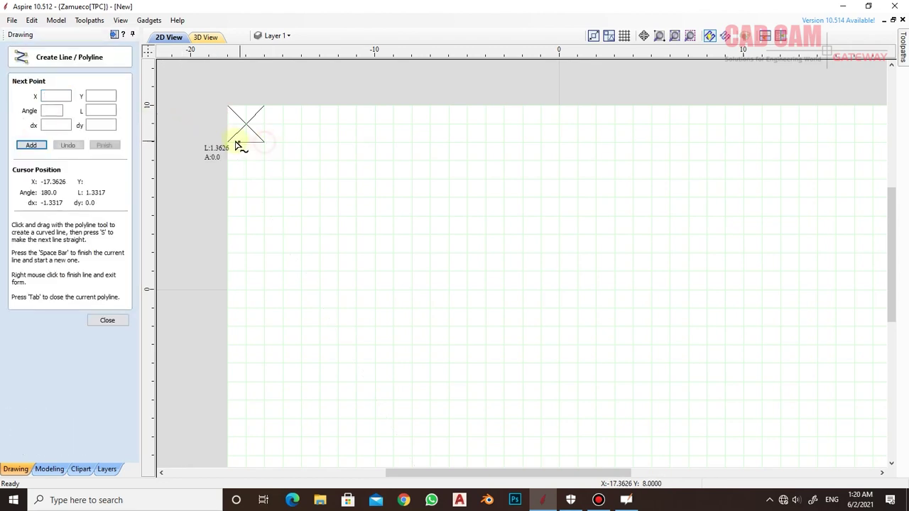
pyautogui.click(228, 142)
pyautogui.rightClick(223, 111)
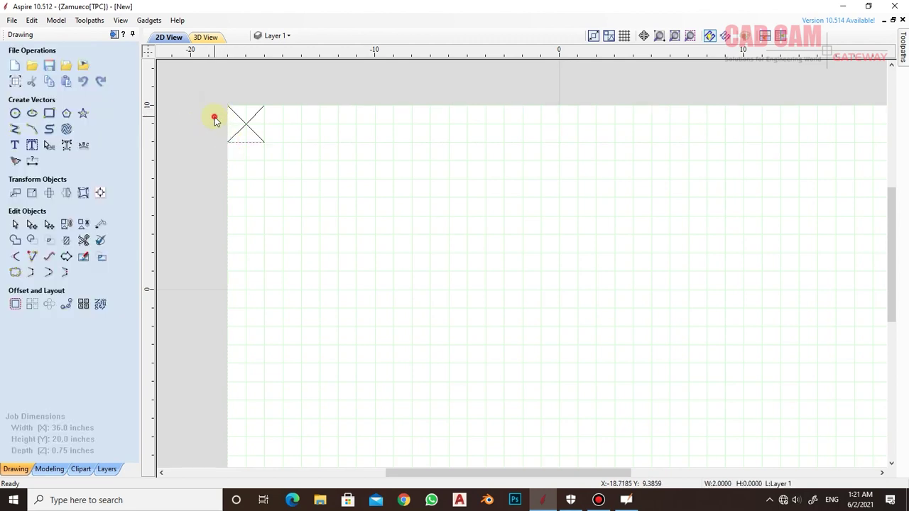
pyautogui.moveTo(209, 93); pyautogui.dragTo(282, 144)
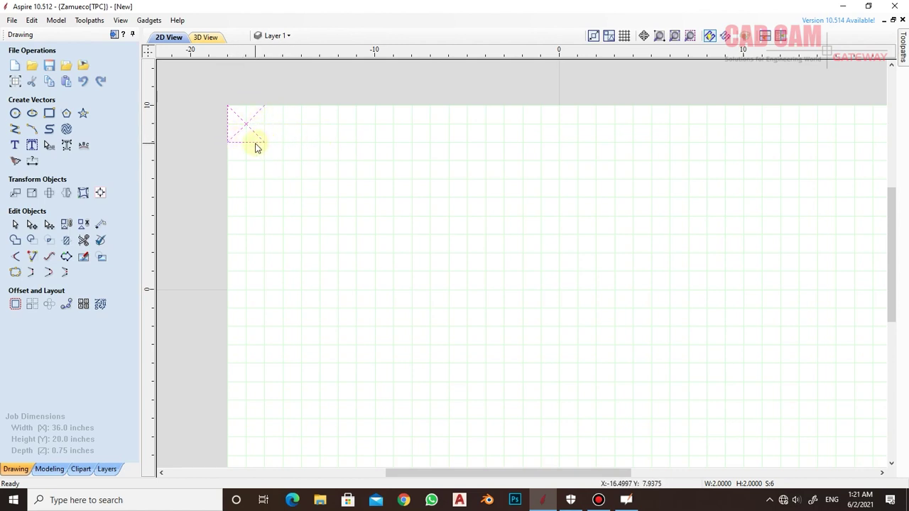
pyautogui.click(31, 304)
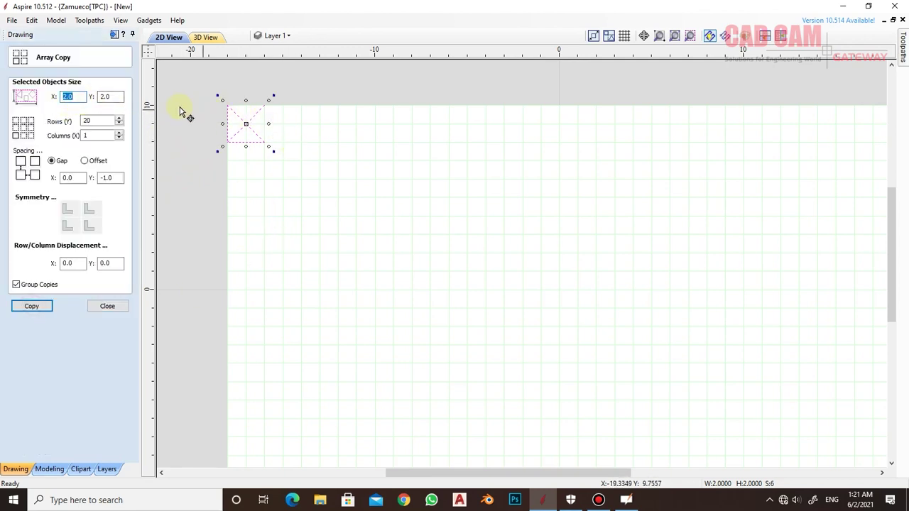
# Array-copy the six-line X tile into 10 rows by 18 columns with zero X and Y gaps.
pyautogui.click(79, 177)
pyautogui.press('Tab')
pyautogui.write('-0')
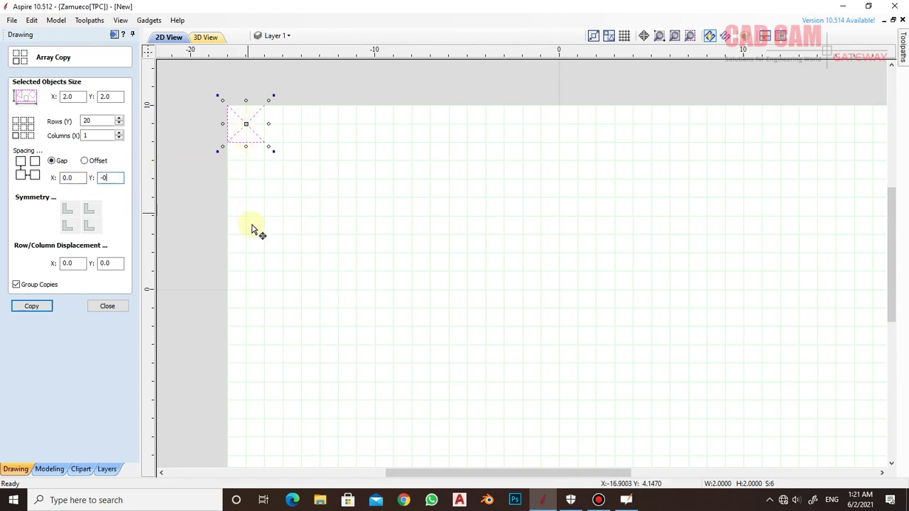
pyautogui.scroll(-2, 256, 181)
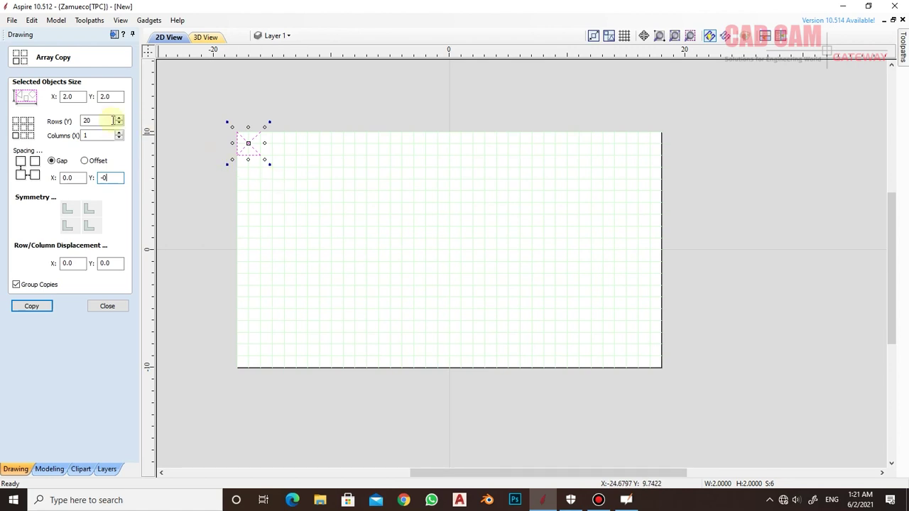
pyautogui.click(95, 136)
pyautogui.doubleClick(106, 121)
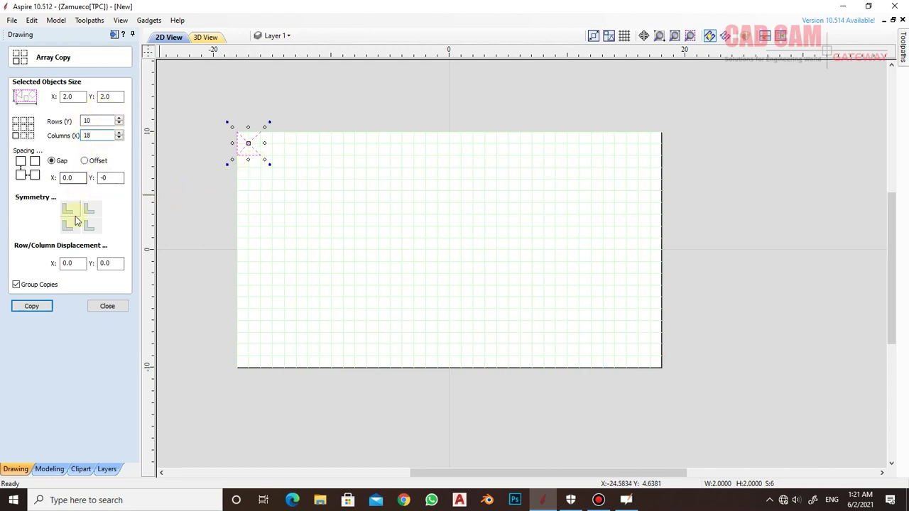
pyautogui.click(32, 306)
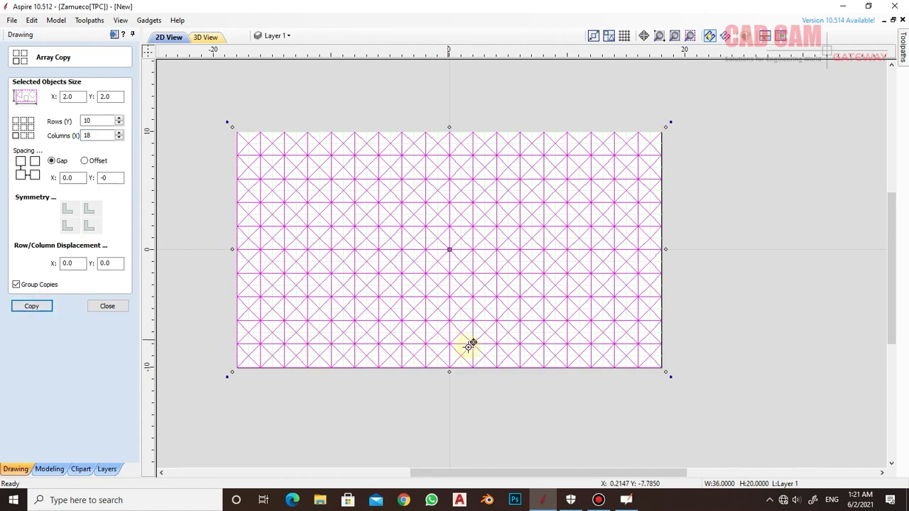
pyautogui.click(478, 392)
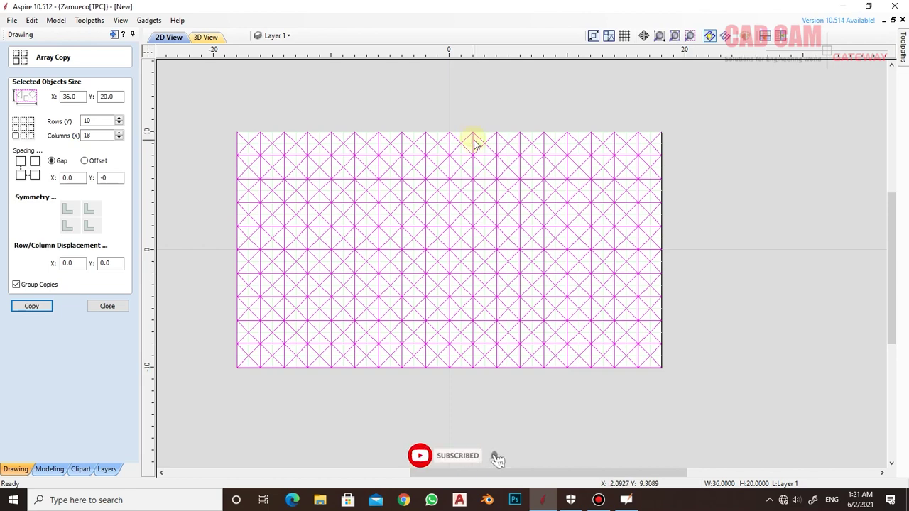
# Make the Graph layer visible and check individual lines of the pattern by selecting them.
pyautogui.click(483, 114)
pyautogui.scroll(1, 454, 151)
pyautogui.scroll(1, 455, 149)
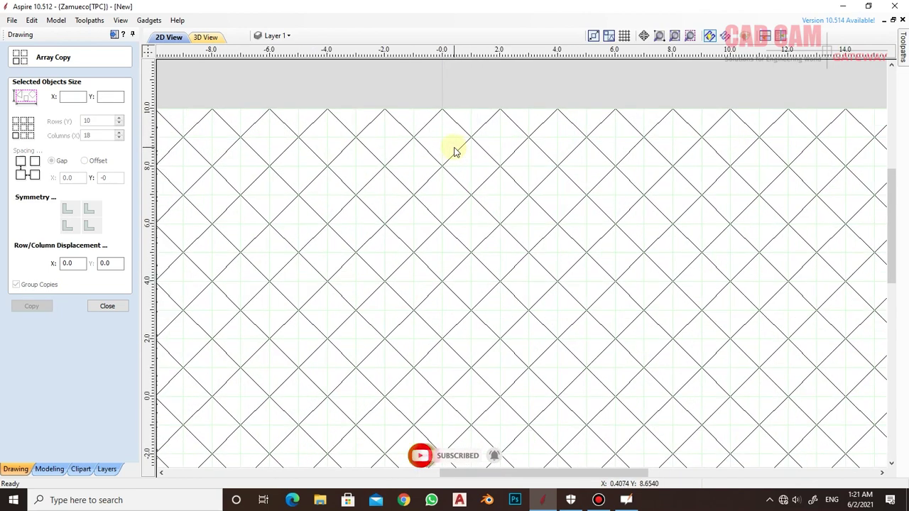
pyautogui.scroll(-1, 454, 149)
pyautogui.click(274, 35)
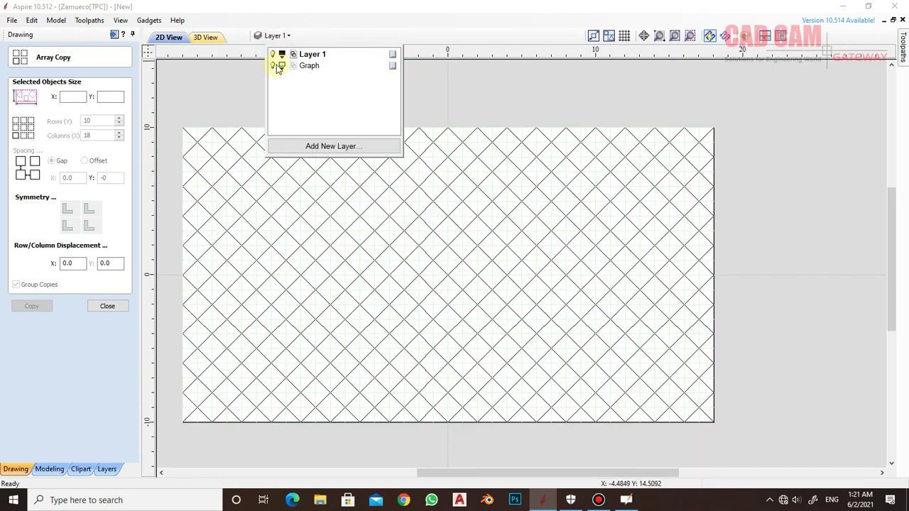
pyautogui.click(273, 65)
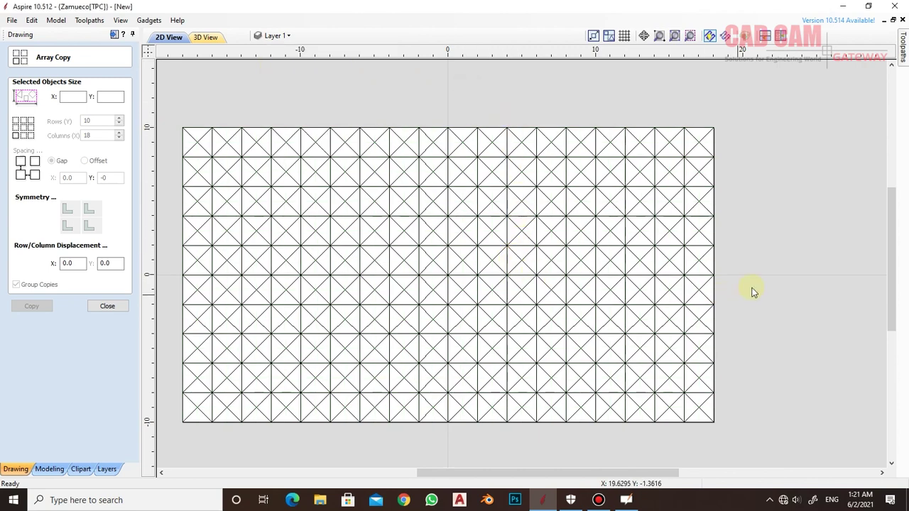
pyautogui.click(341, 218)
pyautogui.click(342, 196)
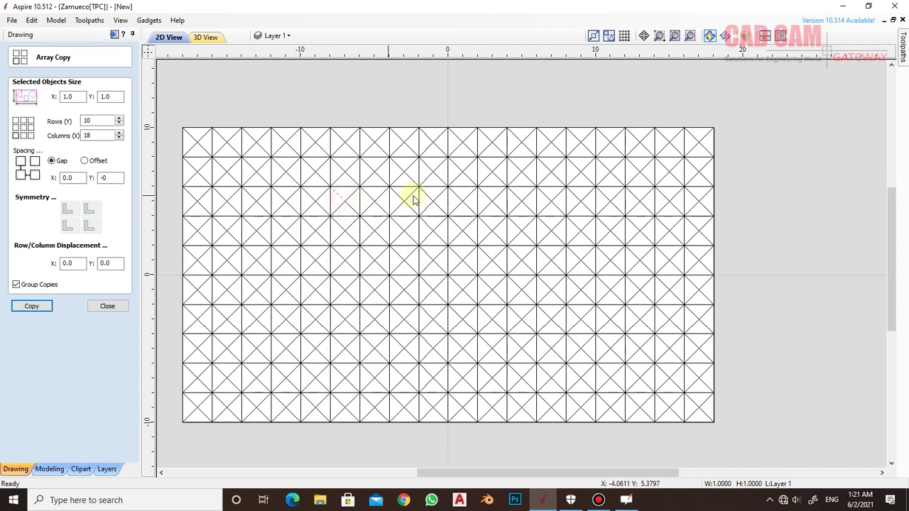
pyautogui.click(326, 105)
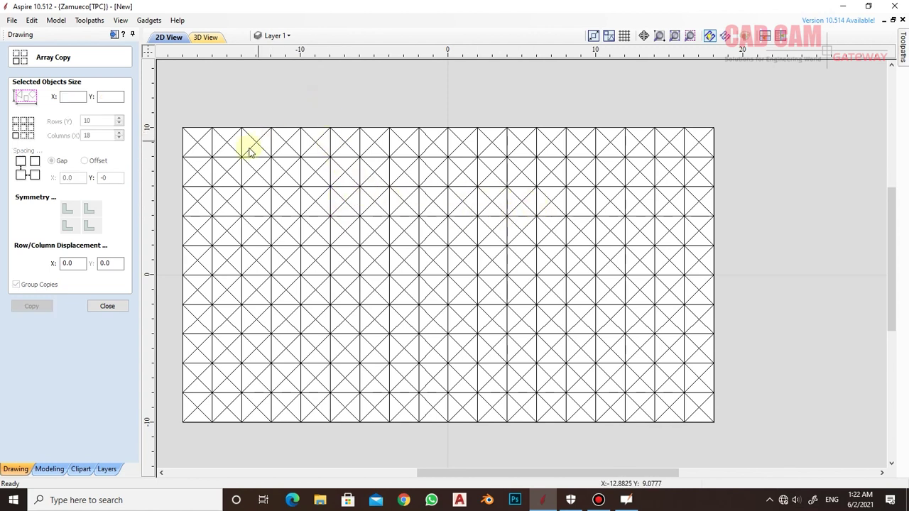
pyautogui.moveTo(170, 153); pyautogui.dragTo(606, 164)
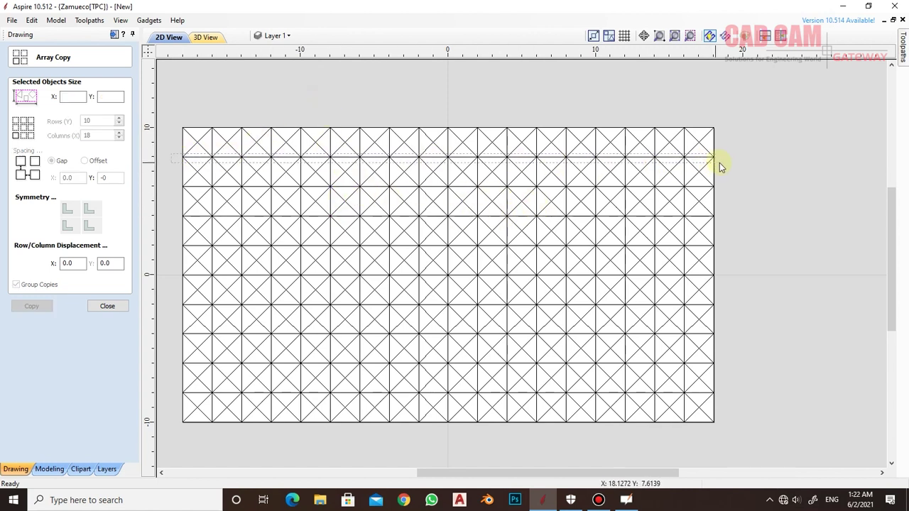
pyautogui.moveTo(720, 162); pyautogui.dragTo(721, 163)
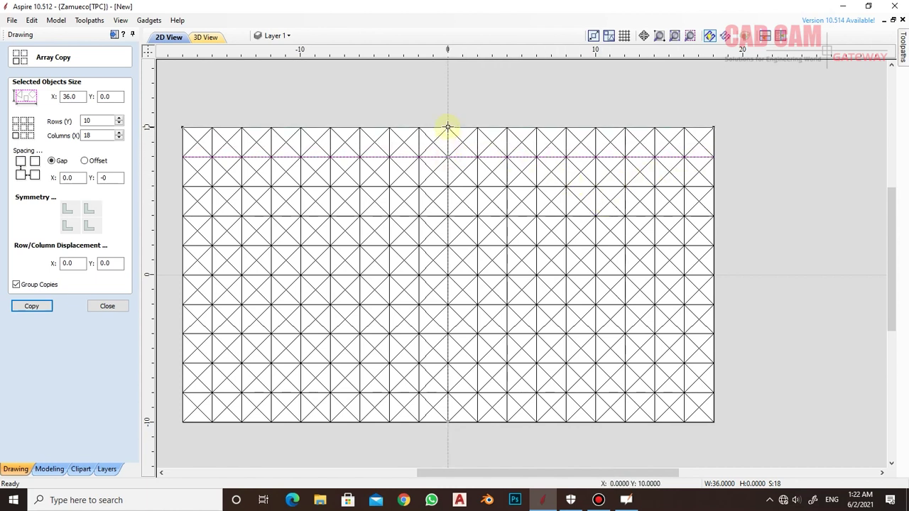
pyautogui.click(776, 221)
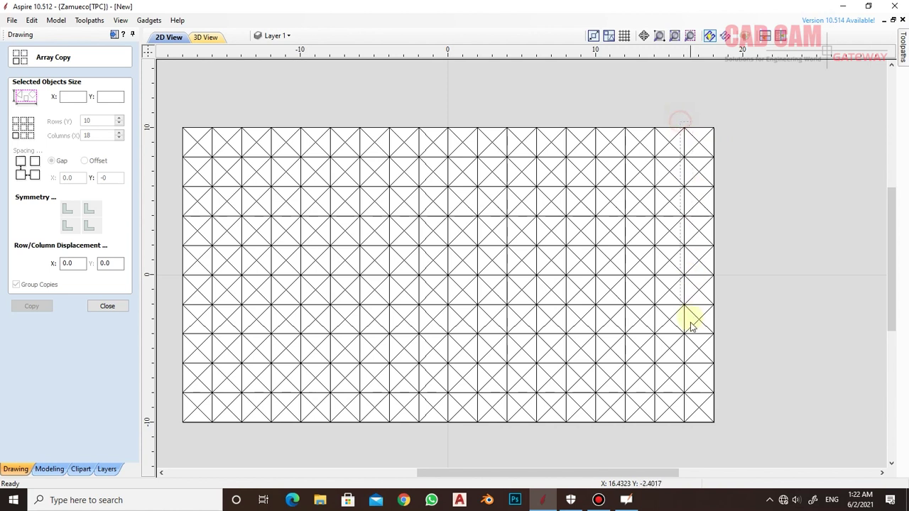
# Drag the stray vertical line onto the grid's right edge, select all vectors, and close Array Copy.
pyautogui.click(683, 406)
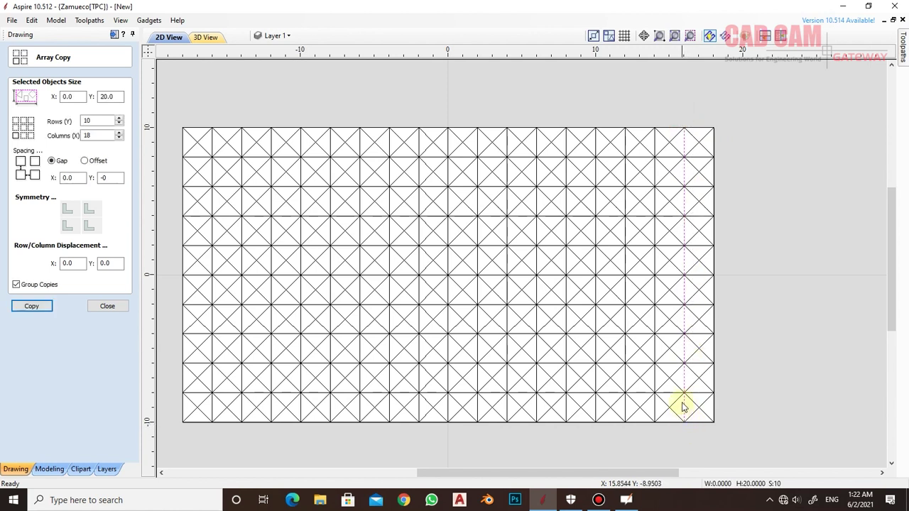
pyautogui.click(680, 217)
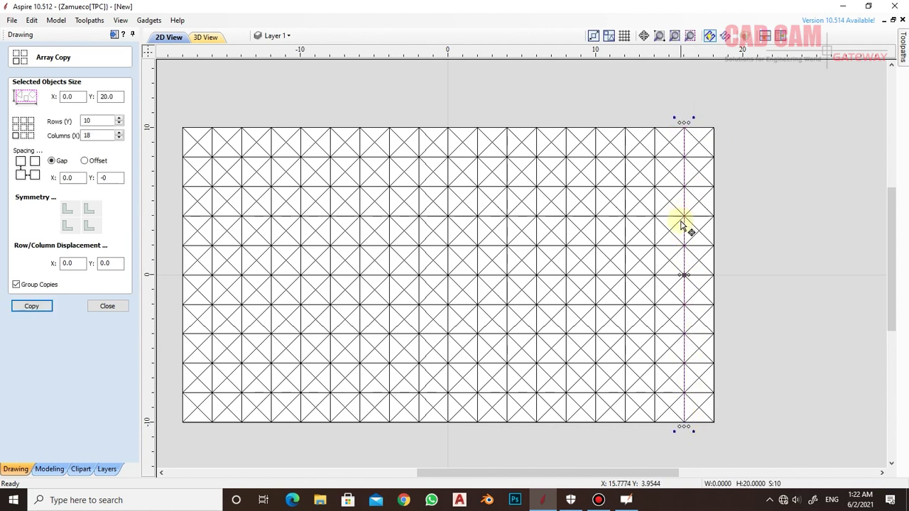
pyautogui.moveTo(683, 274); pyautogui.dragTo(713, 274)
pyautogui.click(757, 231)
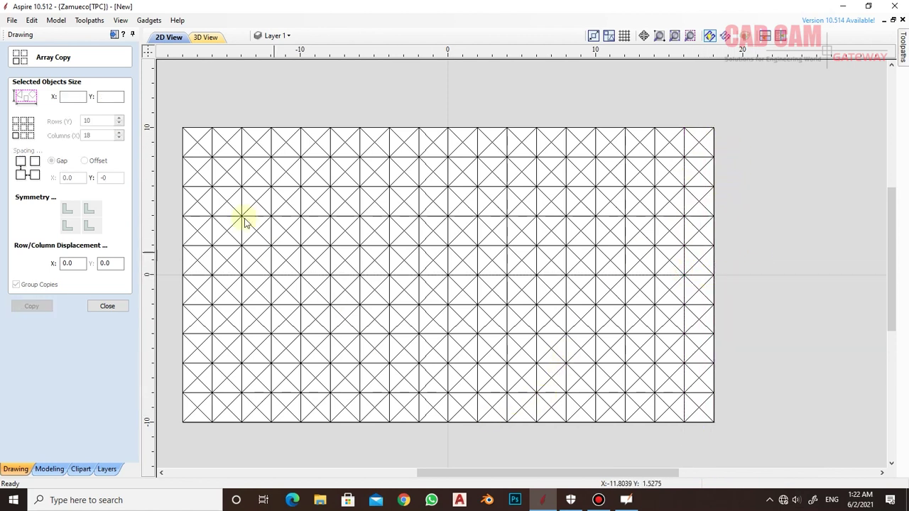
pyautogui.moveTo(165, 122)
pyautogui.mouseDown()
pyautogui.moveTo(573, 379)
pyautogui.moveTo(720, 433)
pyautogui.mouseUp()
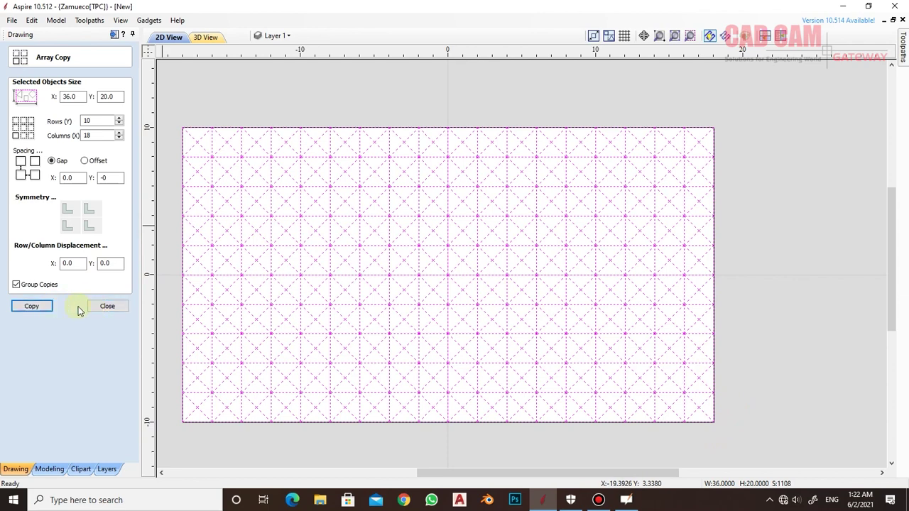
pyautogui.click(105, 306)
# Calculate Fluting 5 across the grid using a 0.25-inch depth and a 120° V-bit.
pyautogui.click(114, 35)
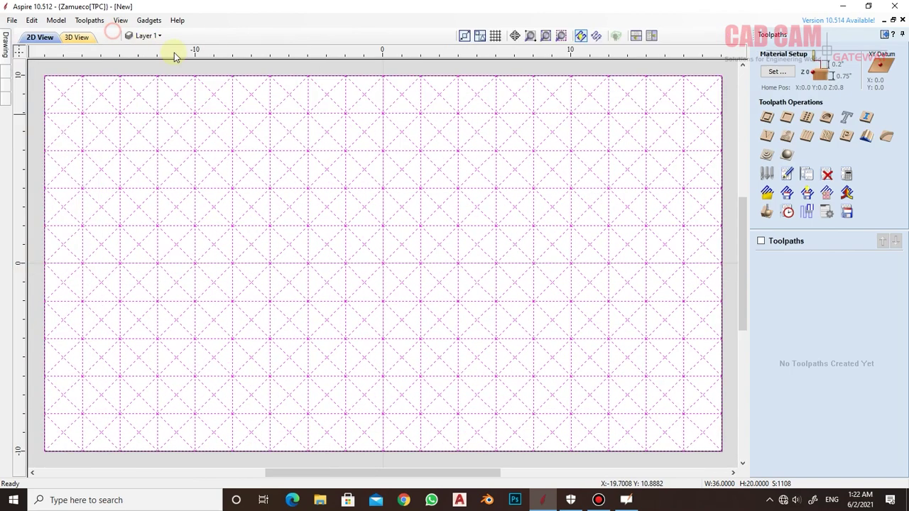
pyautogui.click(810, 139)
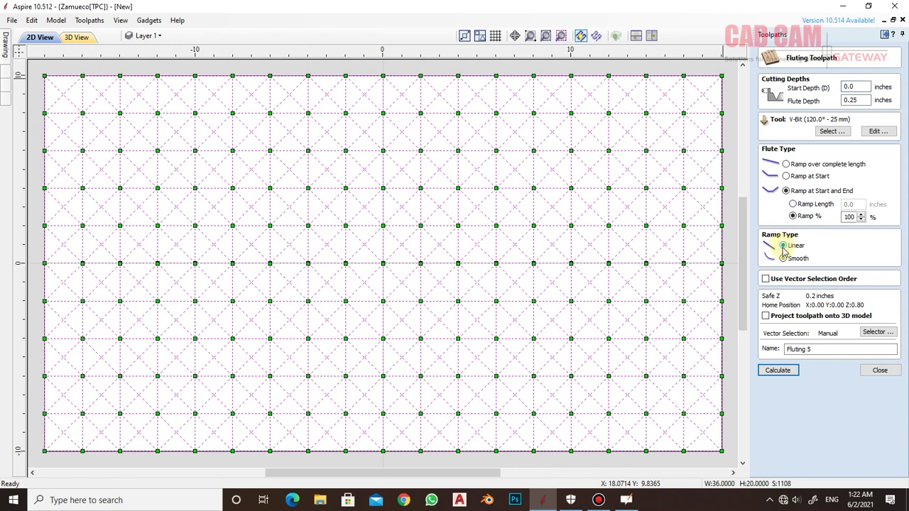
pyautogui.click(778, 370)
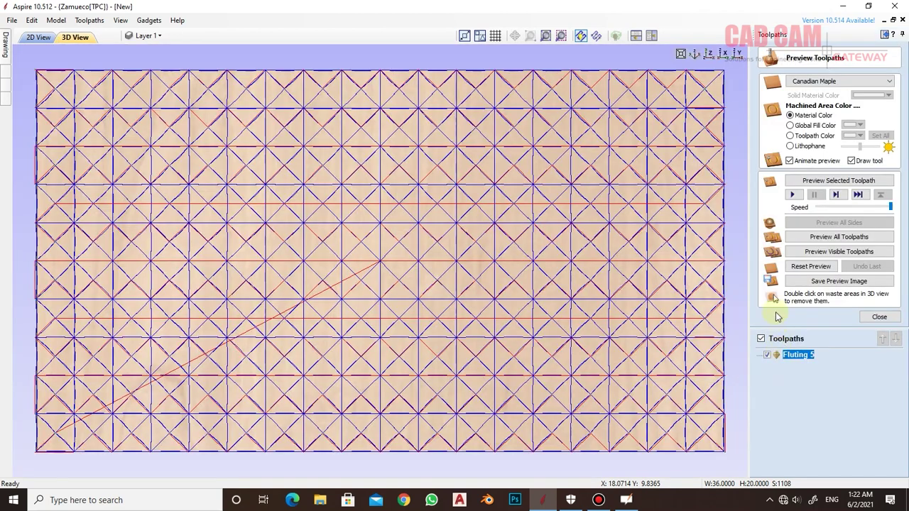
# Preview the carving, then recalculate Fluting 5 at 0.125-inch depth and re-preview from a bare board.
pyautogui.click(814, 237)
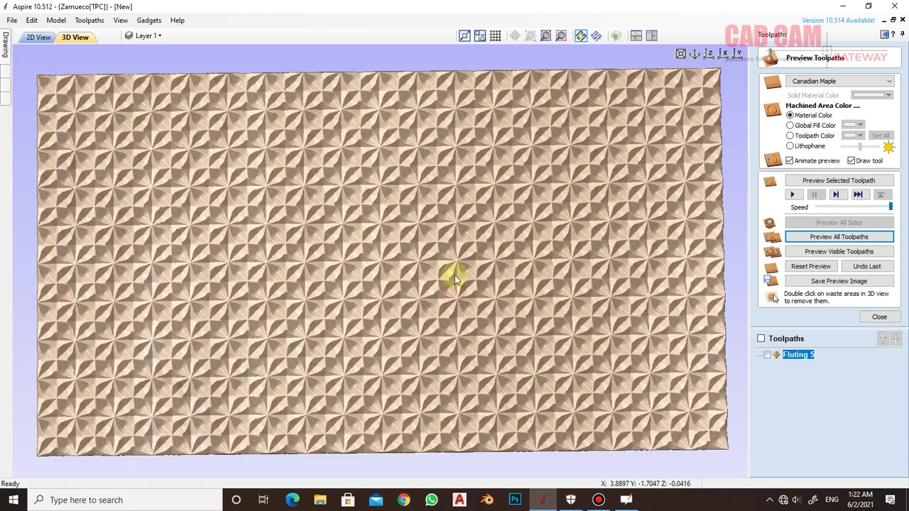
pyautogui.moveTo(454, 279)
pyautogui.mouseDown()
pyautogui.moveTo(476, 184)
pyautogui.moveTo(552, 178)
pyautogui.moveTo(581, 262)
pyautogui.moveTo(566, 234)
pyautogui.mouseUp()
pyautogui.doubleClick(799, 353)
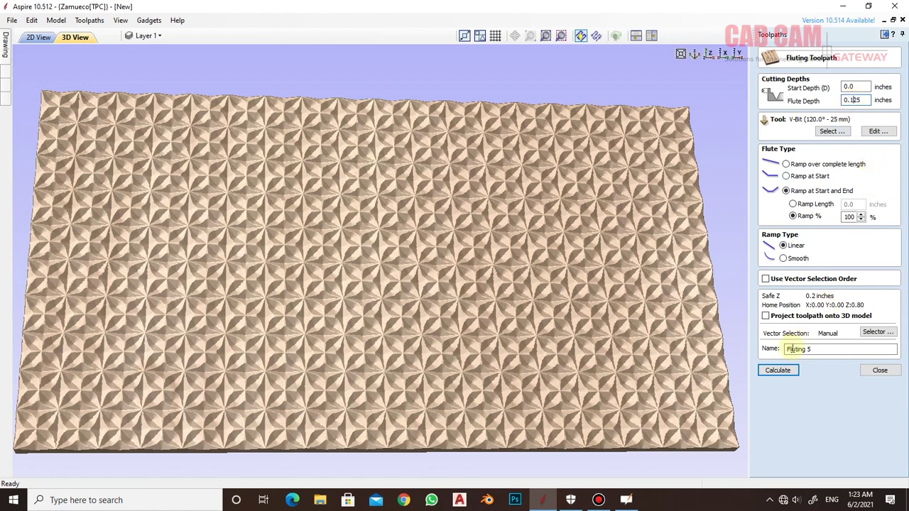
pyautogui.click(781, 370)
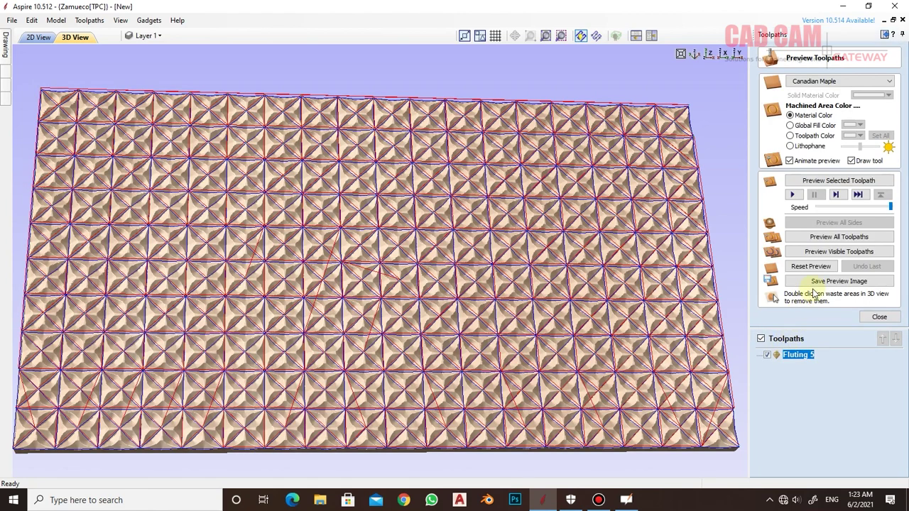
pyautogui.click(811, 266)
pyautogui.click(830, 237)
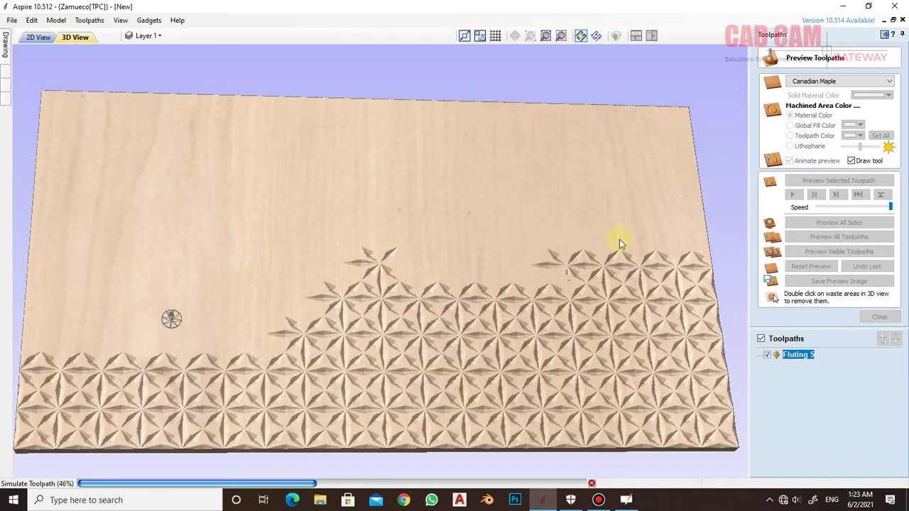
pyautogui.moveTo(375, 237)
pyautogui.mouseDown()
pyautogui.moveTo(368, 309)
pyautogui.moveTo(359, 307)
pyautogui.moveTo(350, 265)
pyautogui.mouseUp()
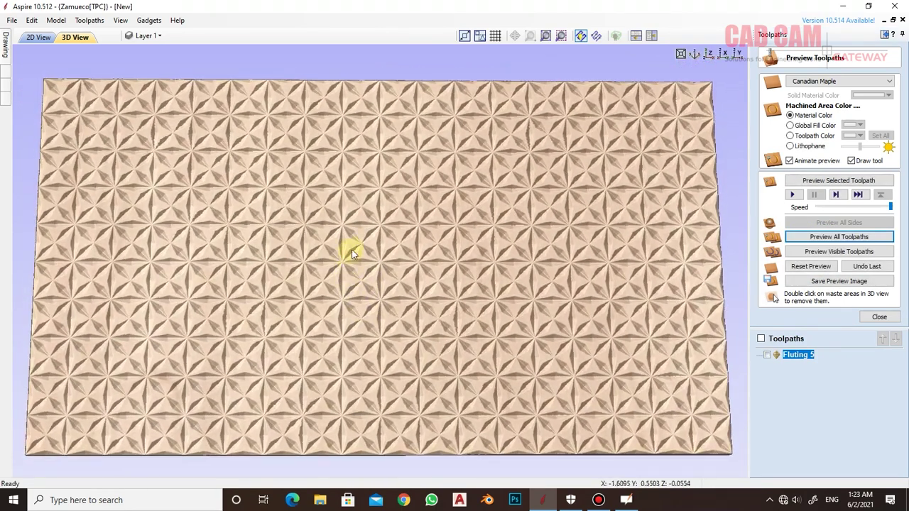
pyautogui.scroll(3, 351, 249)
pyautogui.scroll(3, 362, 236)
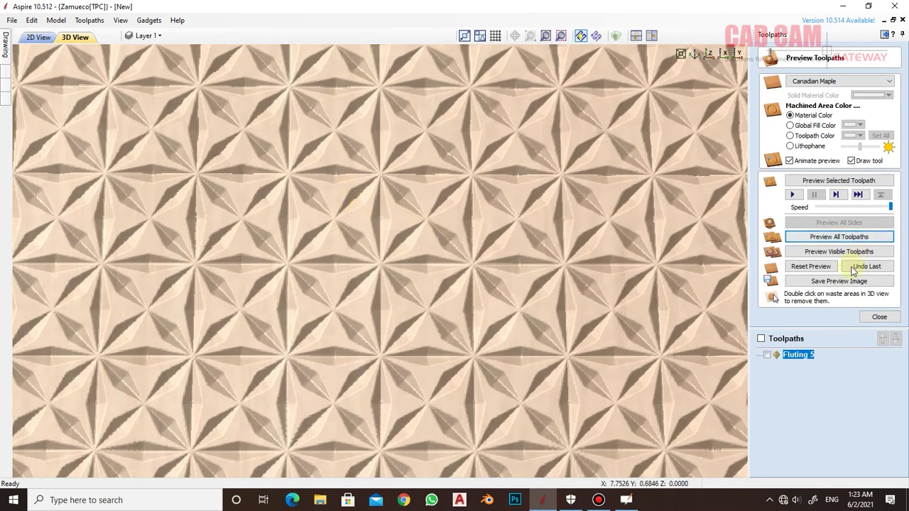
# Switch Fluting 5 to smooth ramps, recalculate, and preview all toolpaths on a reset board.
pyautogui.doubleClick(798, 355)
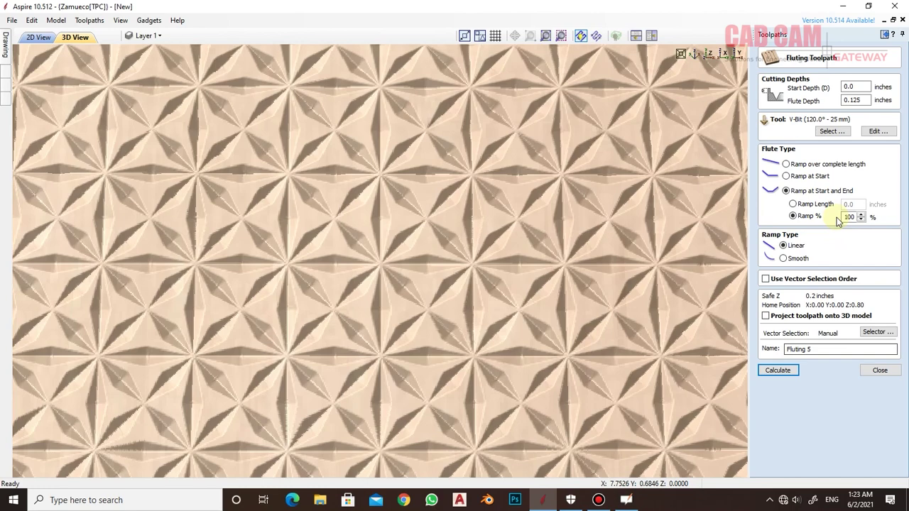
pyautogui.click(783, 259)
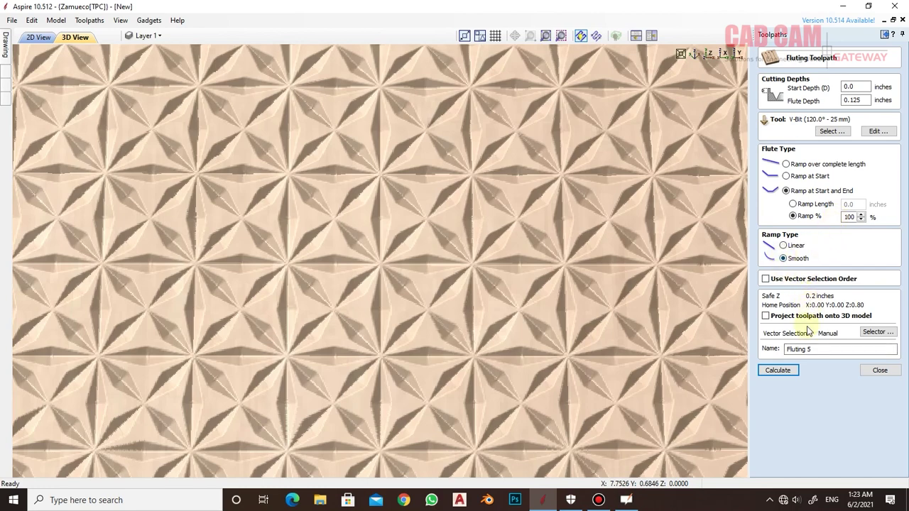
pyautogui.click(779, 371)
pyautogui.click(809, 266)
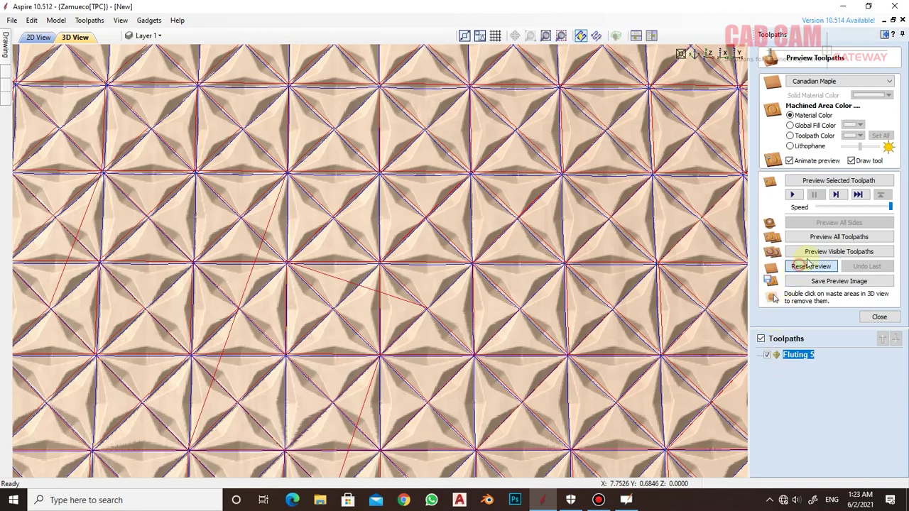
pyautogui.click(834, 239)
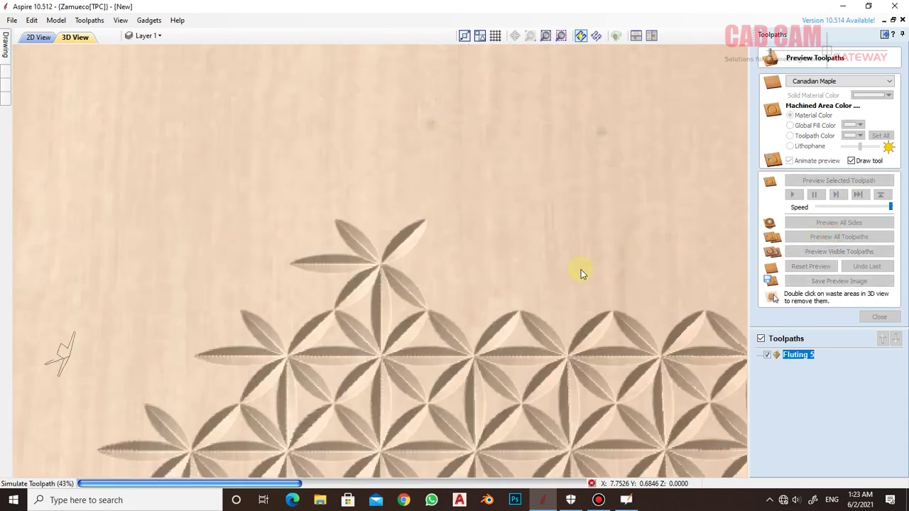
pyautogui.scroll(-2, 506, 256)
pyautogui.scroll(-1, 504, 250)
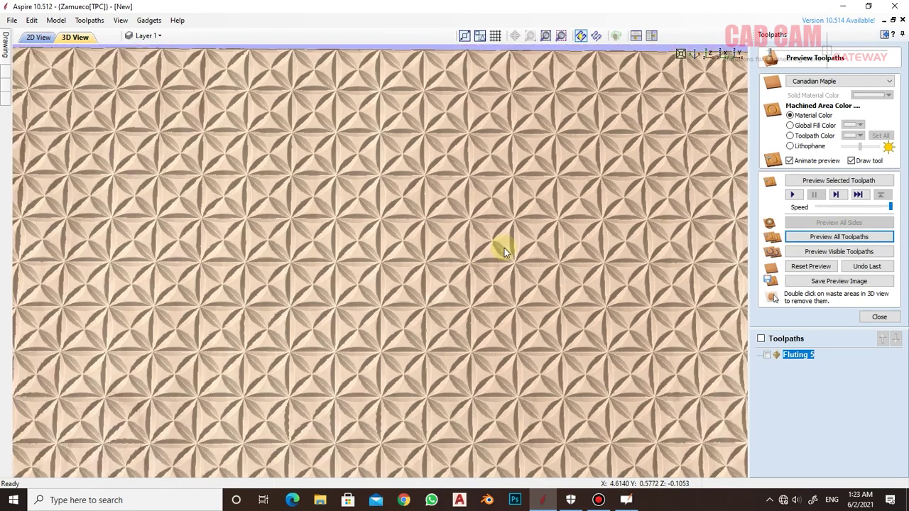
pyautogui.scroll(-2, 504, 250)
pyautogui.scroll(-1, 504, 250)
pyautogui.moveTo(497, 244)
pyautogui.mouseDown()
pyautogui.moveTo(365, 239)
pyautogui.moveTo(365, 197)
pyautogui.moveTo(412, 309)
pyautogui.moveTo(398, 329)
pyautogui.moveTo(414, 346)
pyautogui.moveTo(414, 371)
pyautogui.moveTo(406, 341)
pyautogui.moveTo(497, 327)
pyautogui.mouseUp()
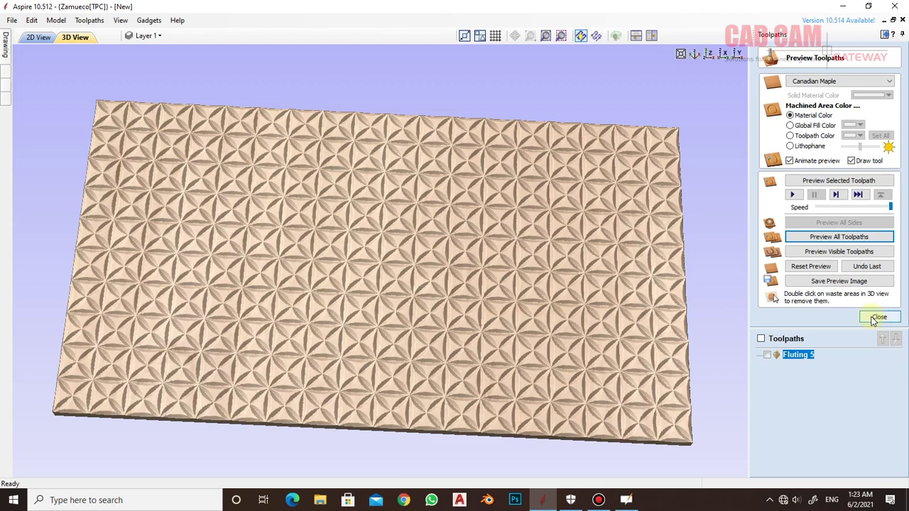
# Set Fluting 5 to 0.25-inch depth with the 90° 25 mm V-bit, recalculate, and re-preview.
pyautogui.doubleClick(795, 355)
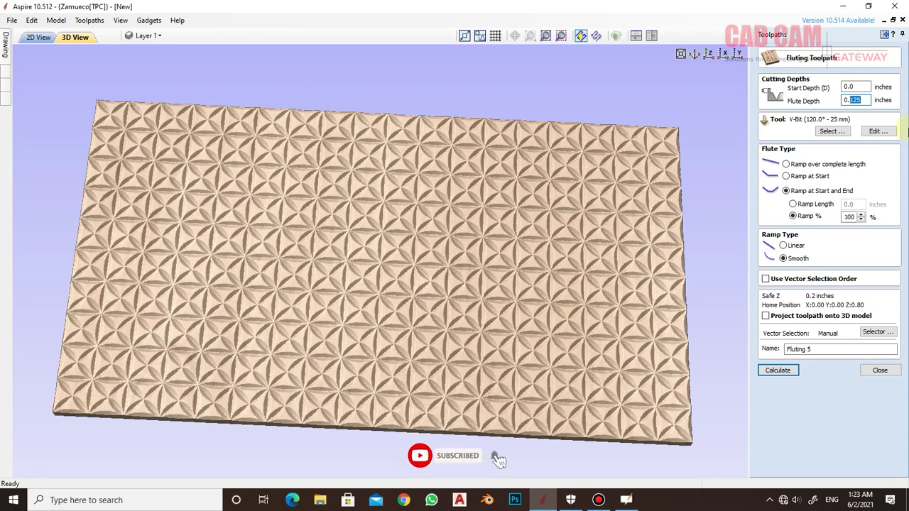
pyautogui.write('.25')
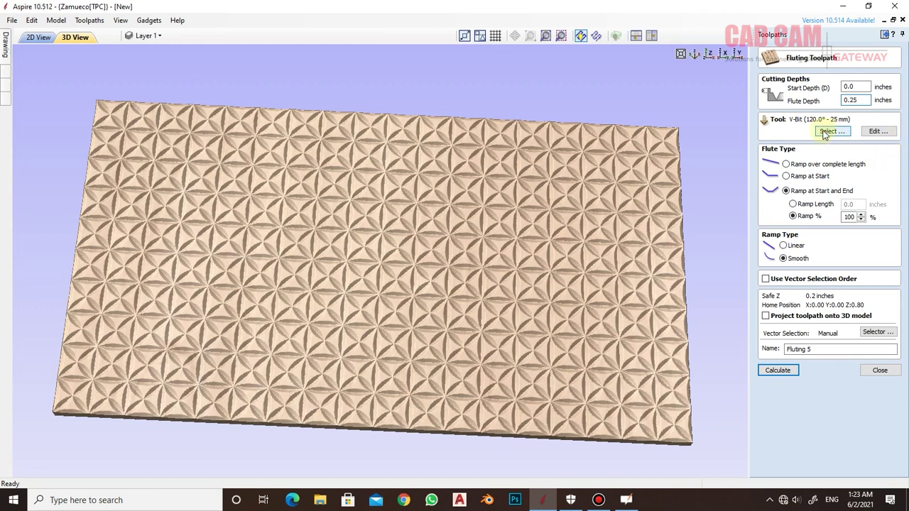
pyautogui.click(827, 131)
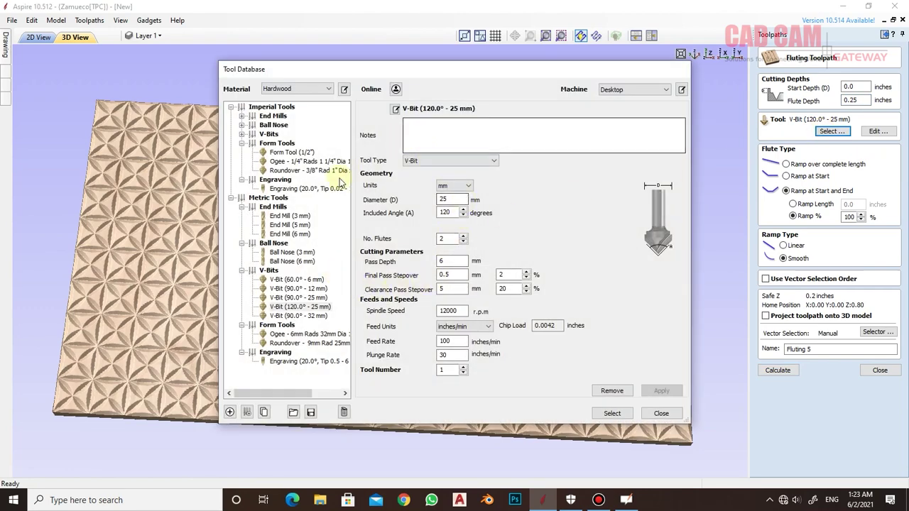
pyautogui.click(323, 298)
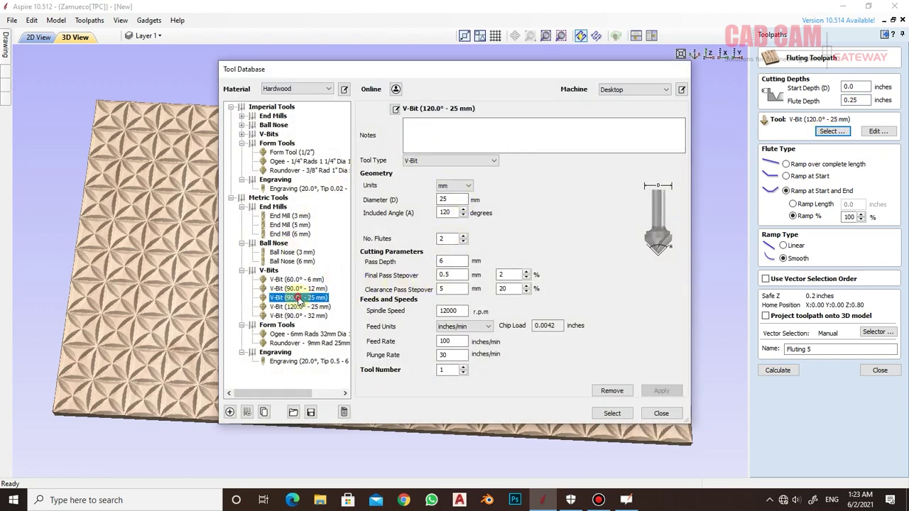
pyautogui.click(612, 413)
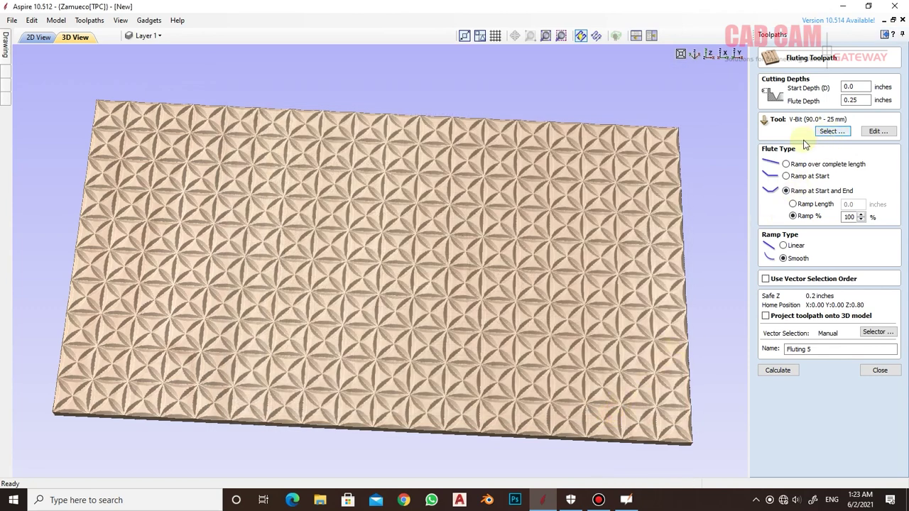
pyautogui.click(778, 370)
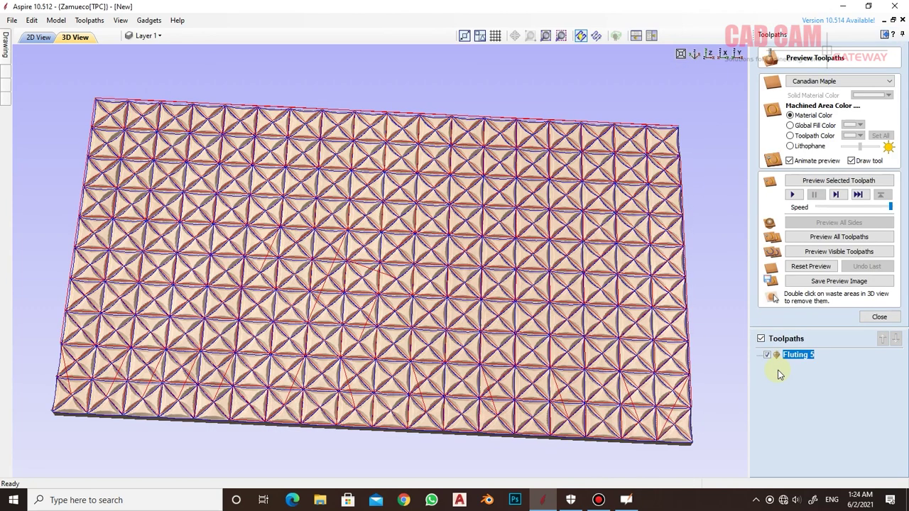
pyautogui.click(809, 267)
pyautogui.click(828, 237)
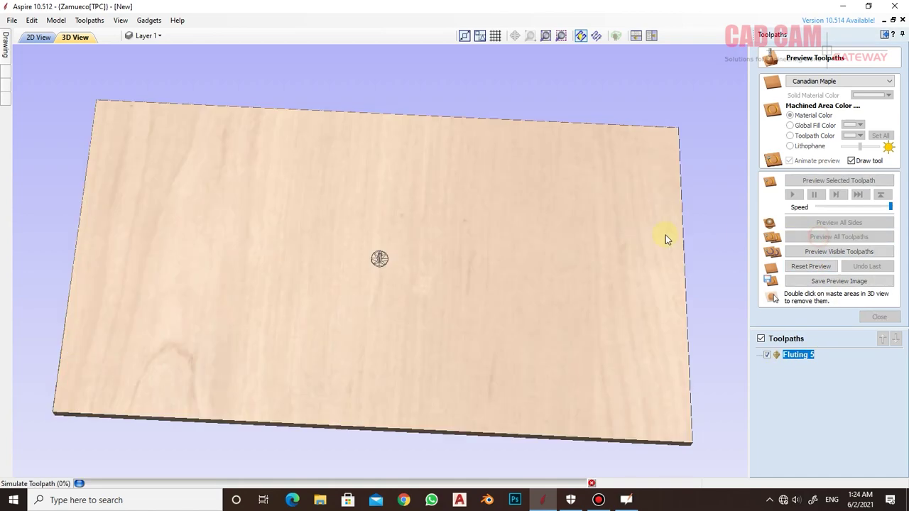
pyautogui.moveTo(331, 211)
pyautogui.mouseDown()
pyautogui.moveTo(329, 303)
pyautogui.moveTo(318, 290)
pyautogui.mouseUp()
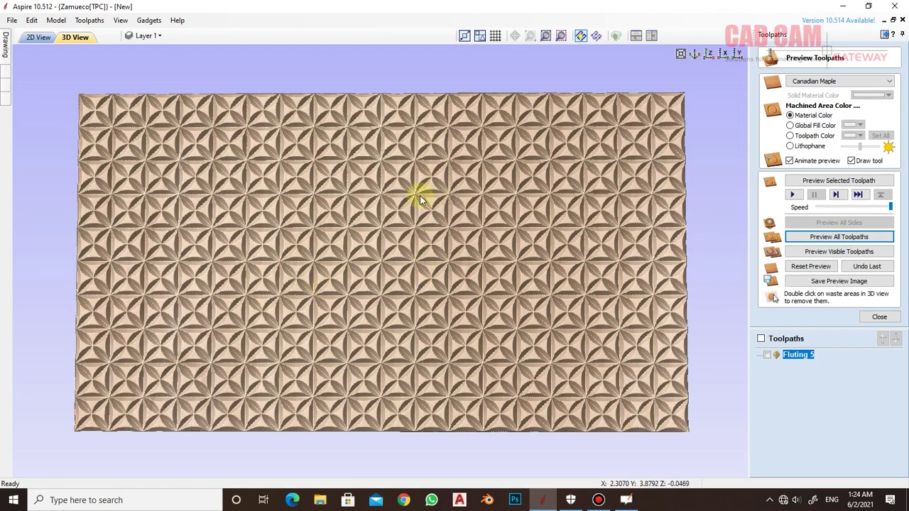
# Orbit and zoom the 3D view to inspect the star-patterned carving from several angles.
pyautogui.scroll(2, 416, 181)
pyautogui.scroll(2, 411, 181)
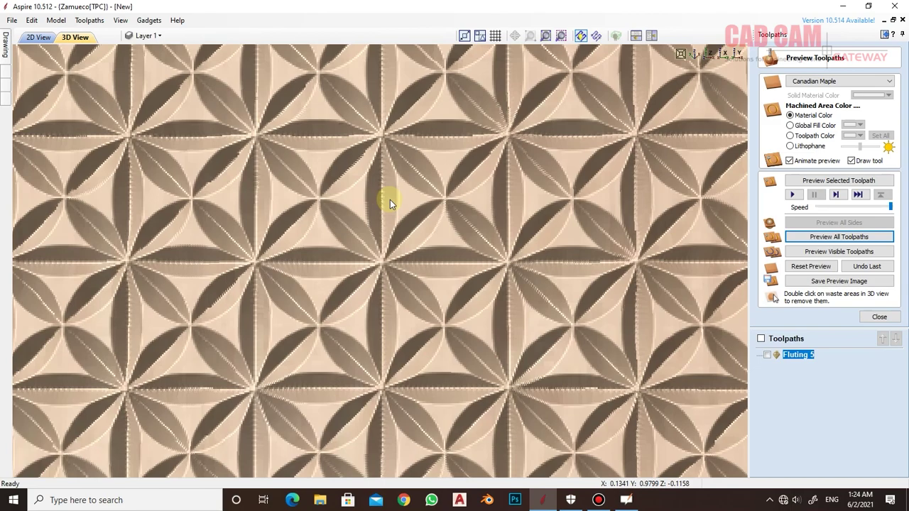
pyautogui.scroll(-5, 393, 213)
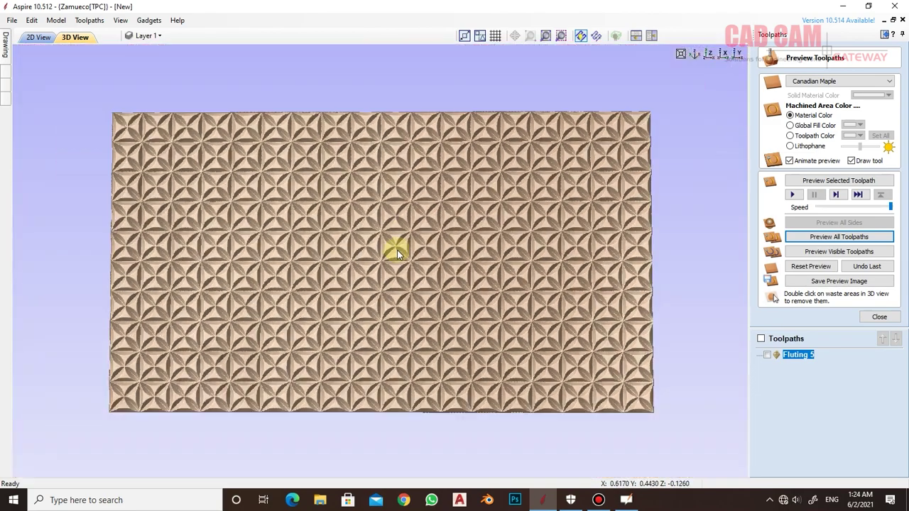
pyautogui.moveTo(348, 243); pyautogui.dragTo(435, 318)
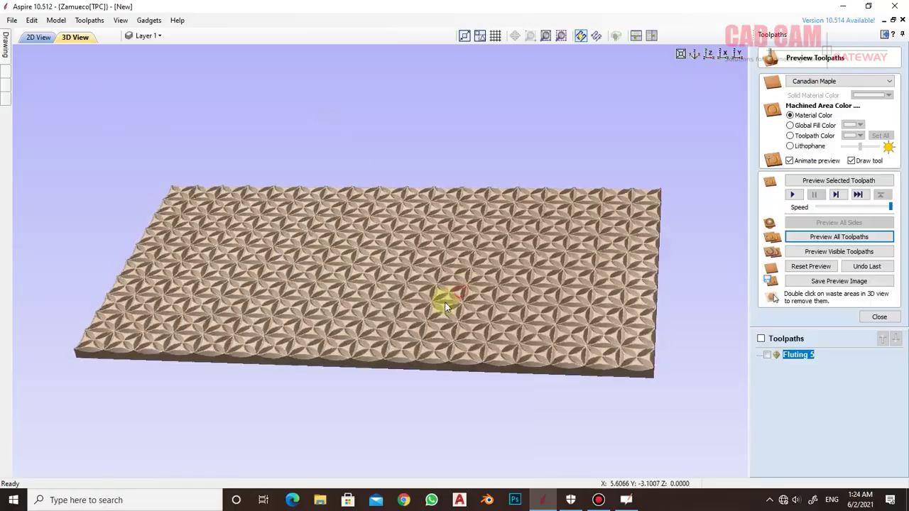
pyautogui.scroll(2, 370, 297)
pyautogui.scroll(2, 375, 264)
pyautogui.scroll(2, 375, 314)
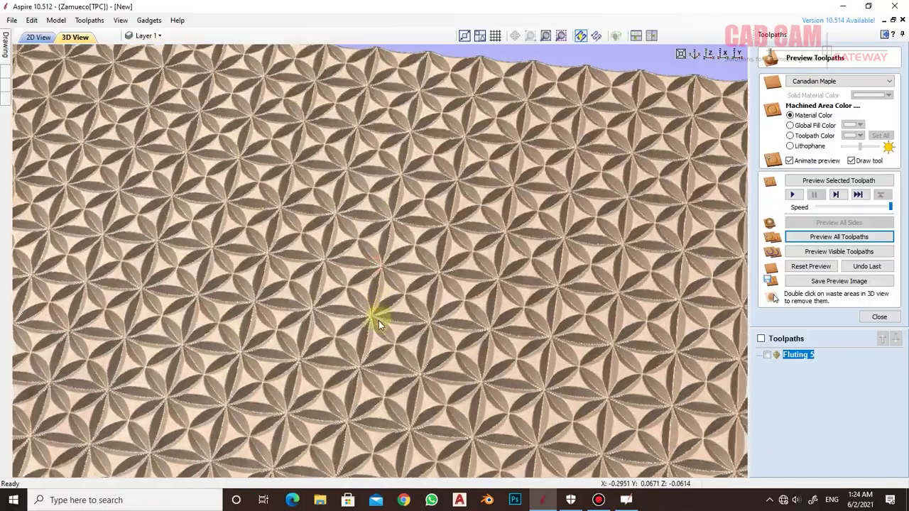
pyautogui.scroll(2, 375, 261)
pyautogui.moveTo(375, 260)
pyautogui.mouseDown()
pyautogui.moveTo(451, 250)
pyautogui.moveTo(264, 341)
pyautogui.moveTo(274, 372)
pyautogui.moveTo(238, 317)
pyautogui.moveTo(294, 294)
pyautogui.mouseUp()
pyautogui.scroll(-2, 319, 289)
pyautogui.scroll(-2, 371, 290)
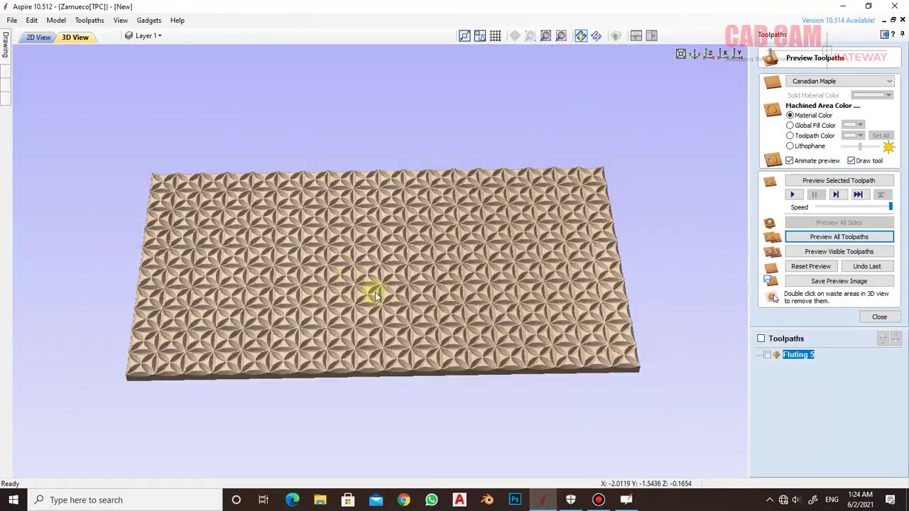
pyautogui.moveTo(417, 363)
pyautogui.mouseDown()
pyautogui.moveTo(392, 227)
pyautogui.moveTo(382, 228)
pyautogui.moveTo(391, 339)
pyautogui.moveTo(417, 372)
pyautogui.moveTo(443, 377)
pyautogui.moveTo(425, 388)
pyautogui.moveTo(330, 266)
pyautogui.moveTo(416, 225)
pyautogui.moveTo(466, 260)
pyautogui.moveTo(476, 222)
pyautogui.mouseUp()
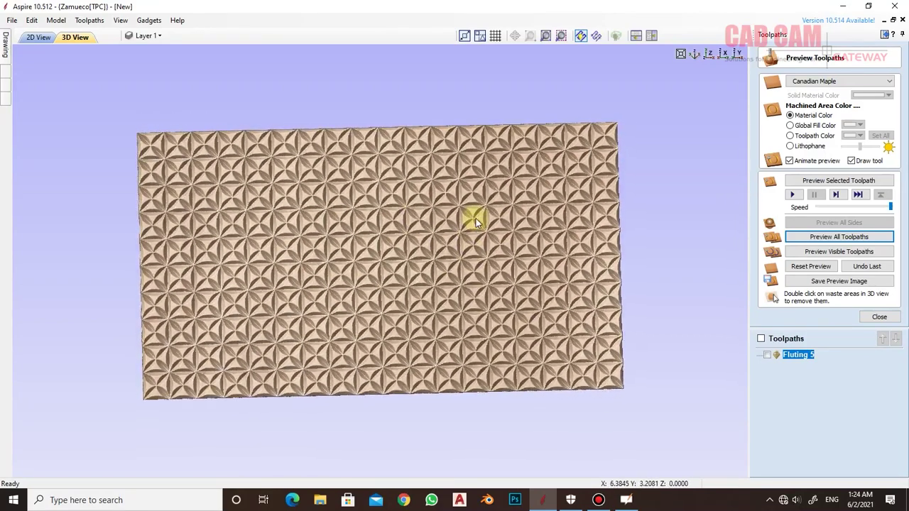
pyautogui.moveTo(390, 227)
pyautogui.mouseDown()
pyautogui.moveTo(414, 207)
pyautogui.moveTo(408, 192)
pyautogui.mouseUp()
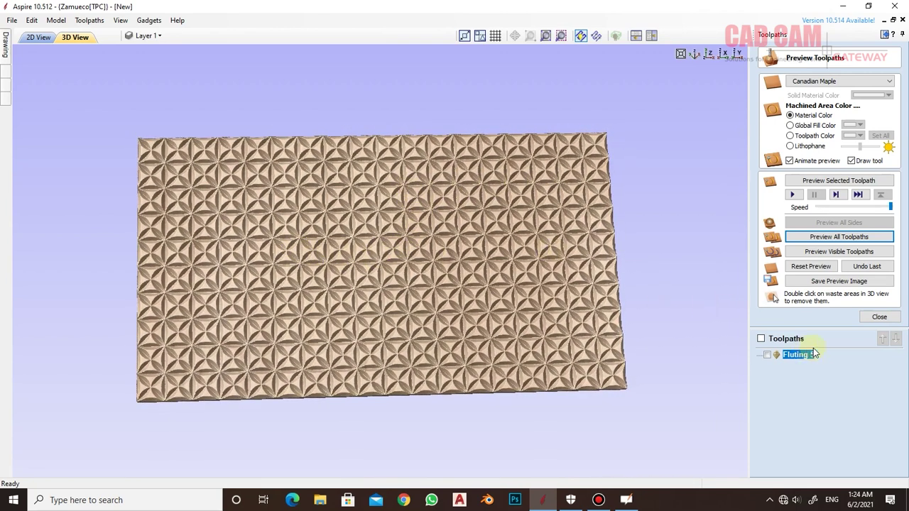
# Reopen the Fluting 5 toolpath preview and shade machined areas with a dark red global fill.
pyautogui.click(877, 317)
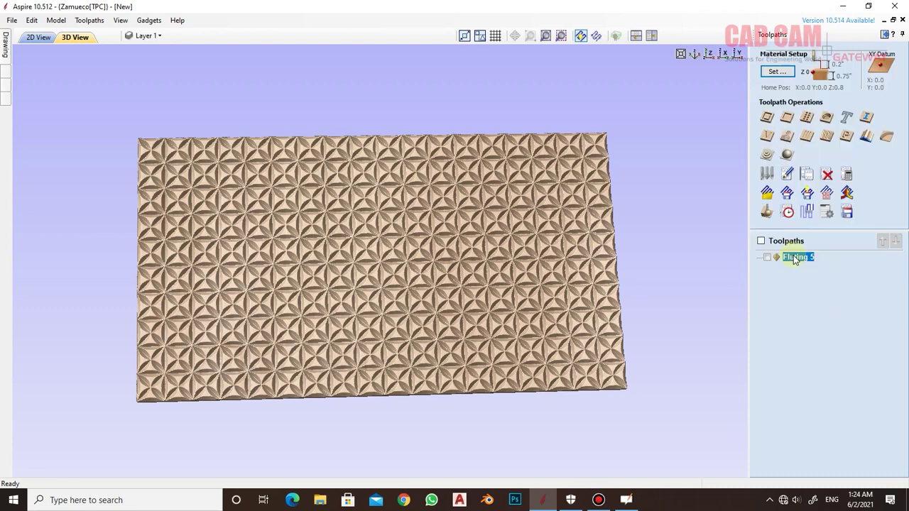
pyautogui.doubleClick(794, 259)
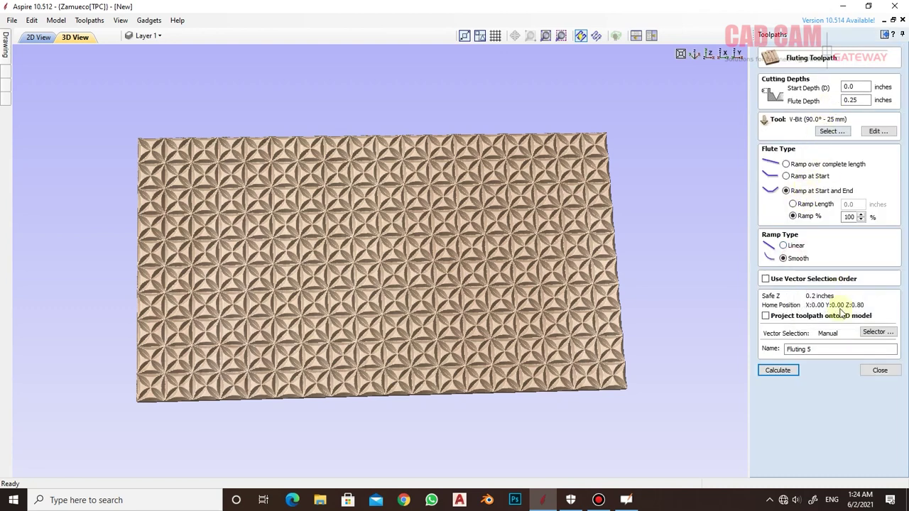
pyautogui.press('Return')
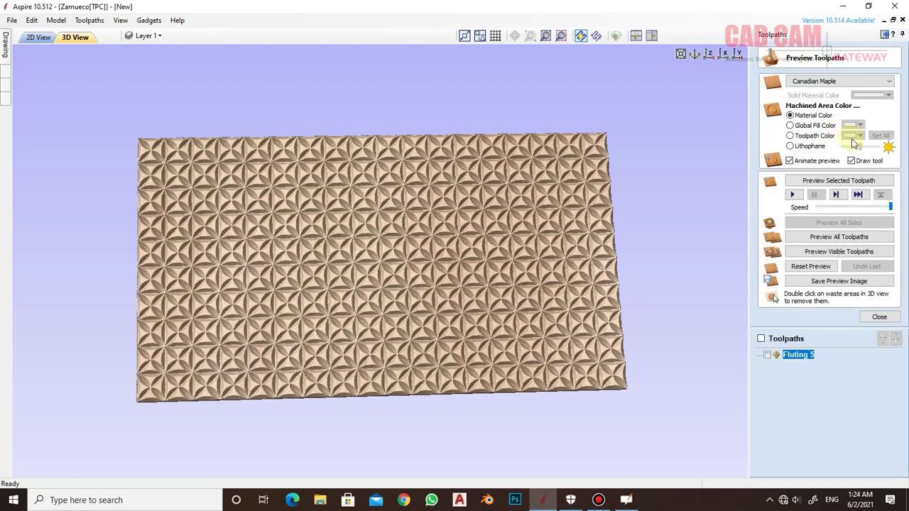
pyautogui.click(817, 126)
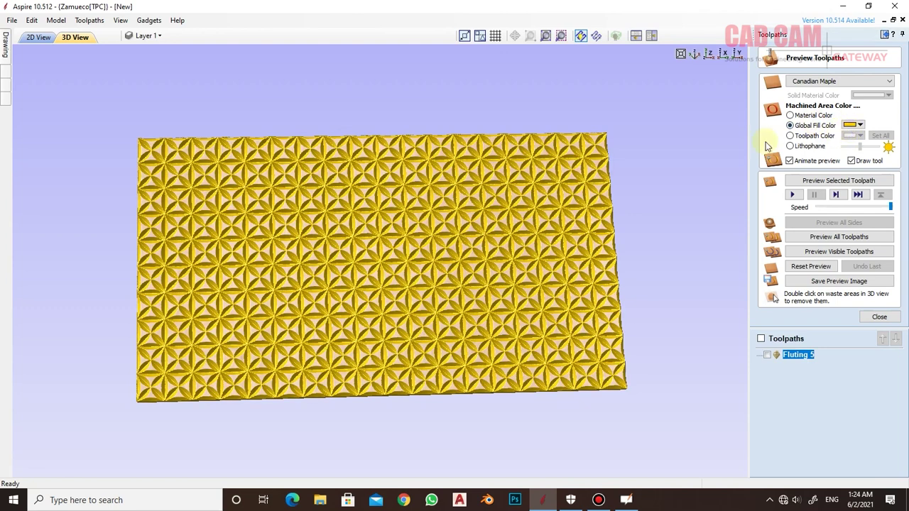
pyautogui.click(853, 125)
pyautogui.click(831, 165)
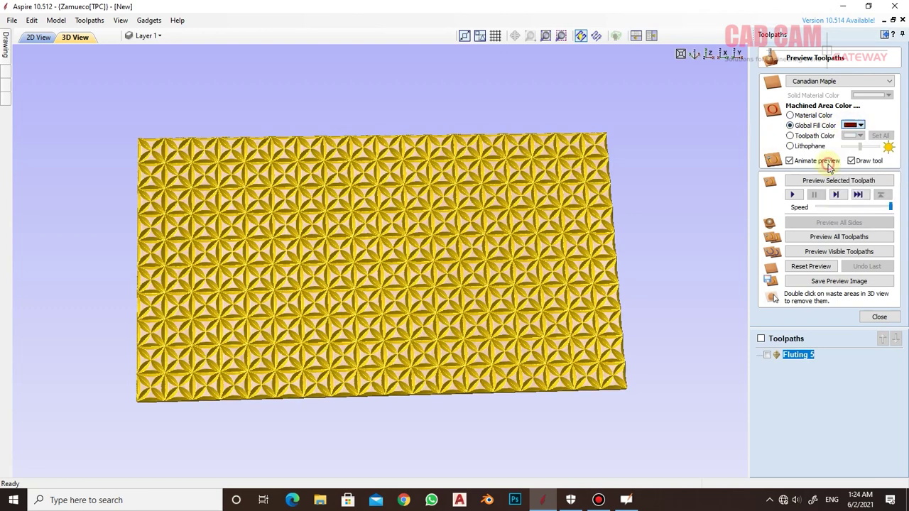
# Try the Lithophane shading, then switch to toolpath-colour shading and preview Fluting 5.
pyautogui.click(810, 146)
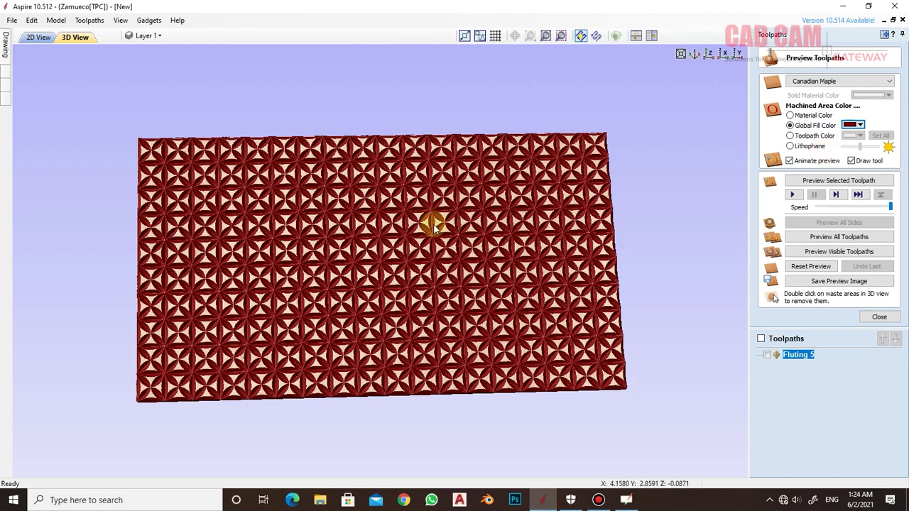
pyautogui.scroll(3, 432, 224)
pyautogui.click(843, 148)
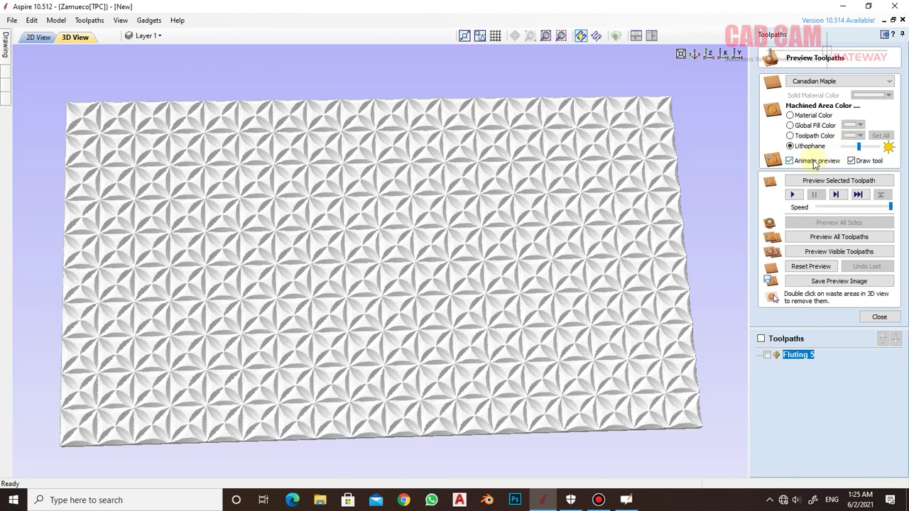
pyautogui.click(813, 136)
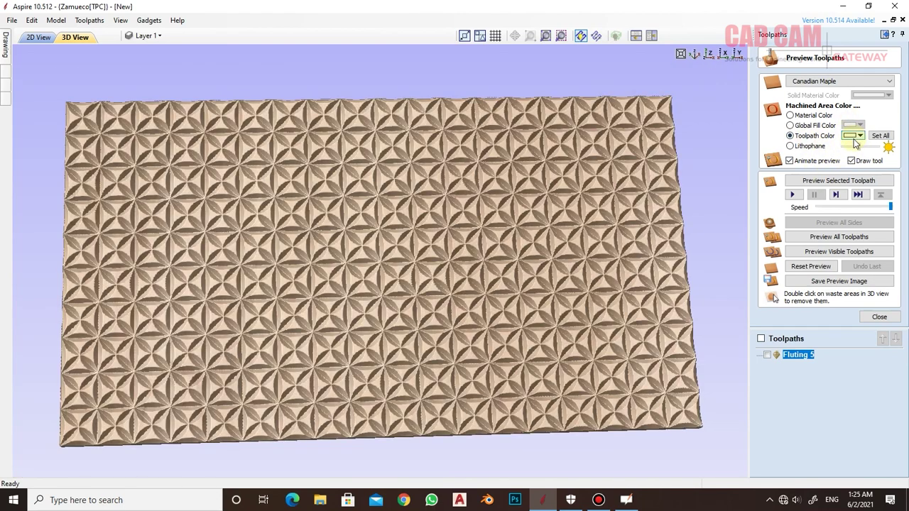
pyautogui.click(839, 180)
# View the panel from the top and change the toolpath colour from yellow to orange.
pyautogui.moveTo(487, 280)
pyautogui.mouseDown()
pyautogui.moveTo(515, 242)
pyautogui.moveTo(385, 229)
pyautogui.moveTo(370, 275)
pyautogui.moveTo(316, 257)
pyautogui.moveTo(349, 217)
pyautogui.moveTo(341, 209)
pyautogui.moveTo(362, 149)
pyautogui.moveTo(348, 223)
pyautogui.moveTo(239, 197)
pyautogui.moveTo(227, 239)
pyautogui.mouseUp()
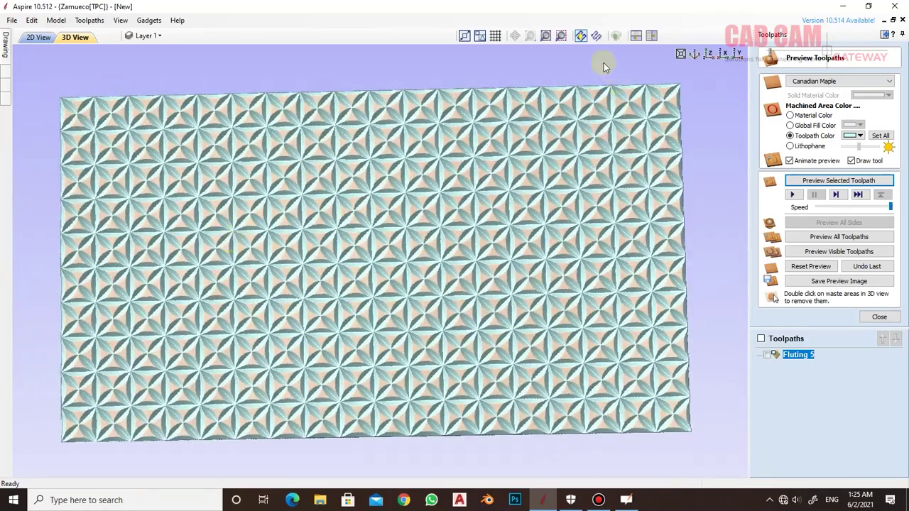
pyautogui.click(709, 55)
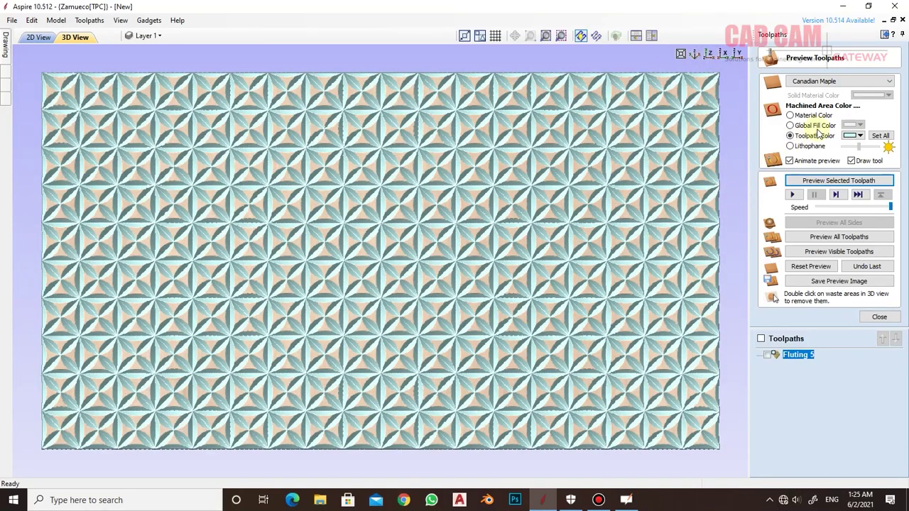
pyautogui.click(858, 136)
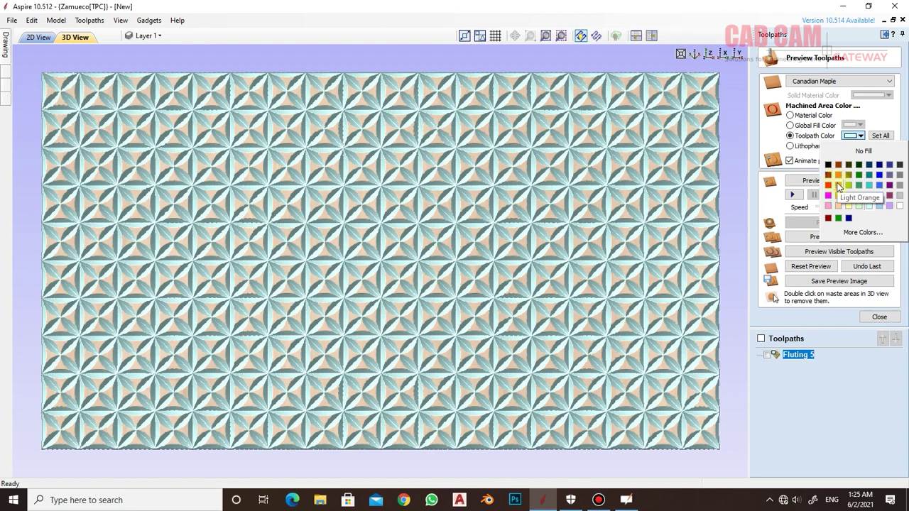
pyautogui.click(838, 195)
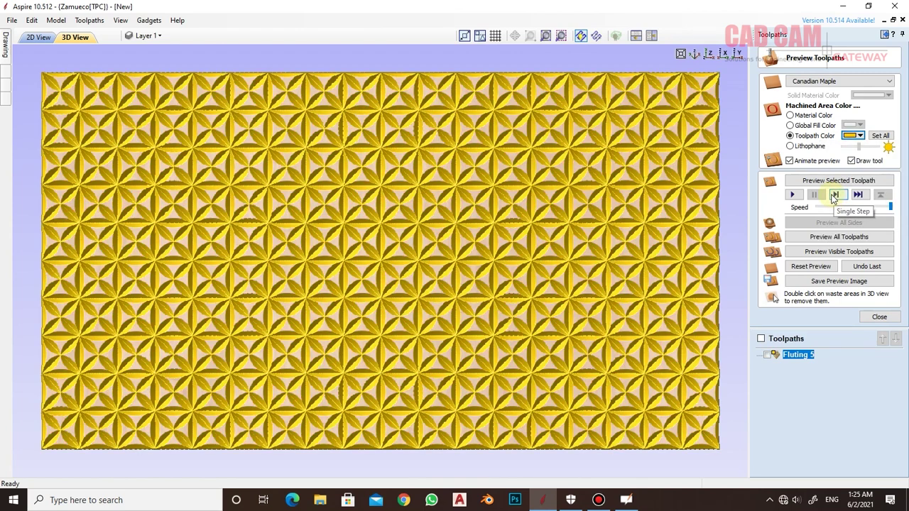
pyautogui.click(859, 135)
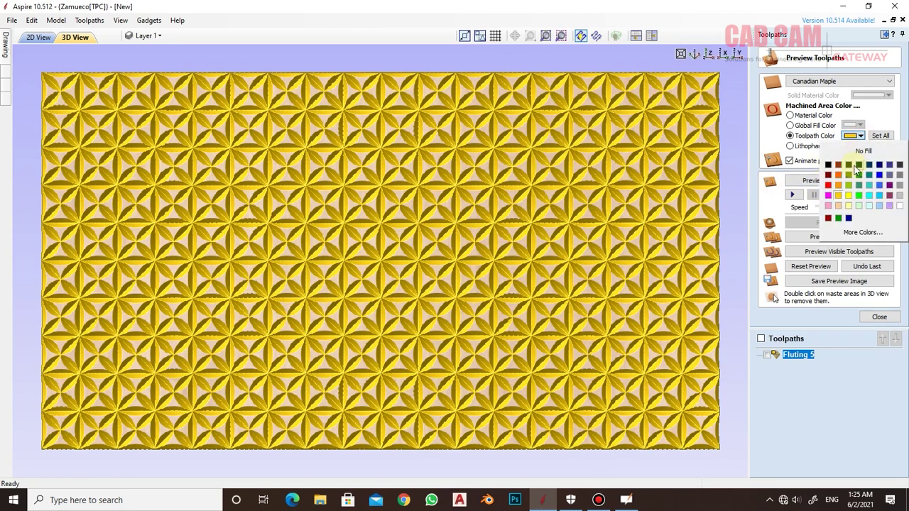
pyautogui.click(839, 186)
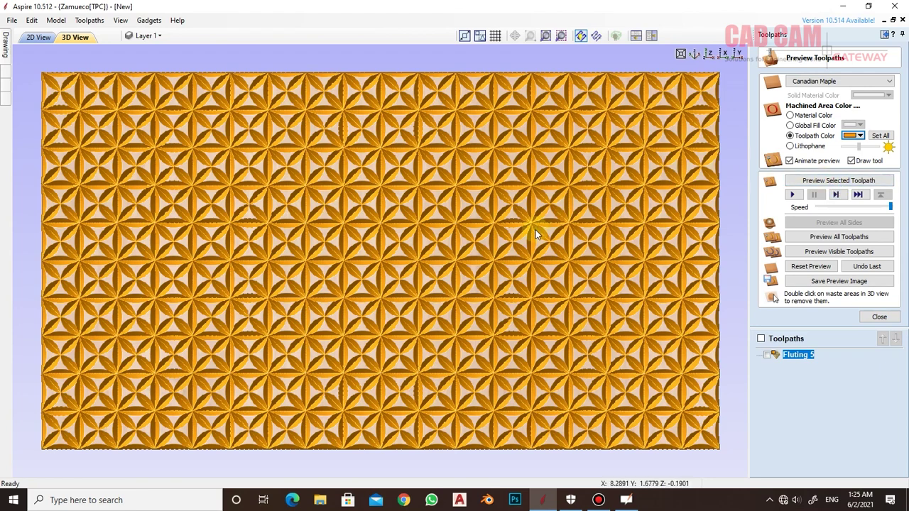
# Save the preview image as Windows Bitmap 'test' on the Desktop.
pyautogui.click(828, 282)
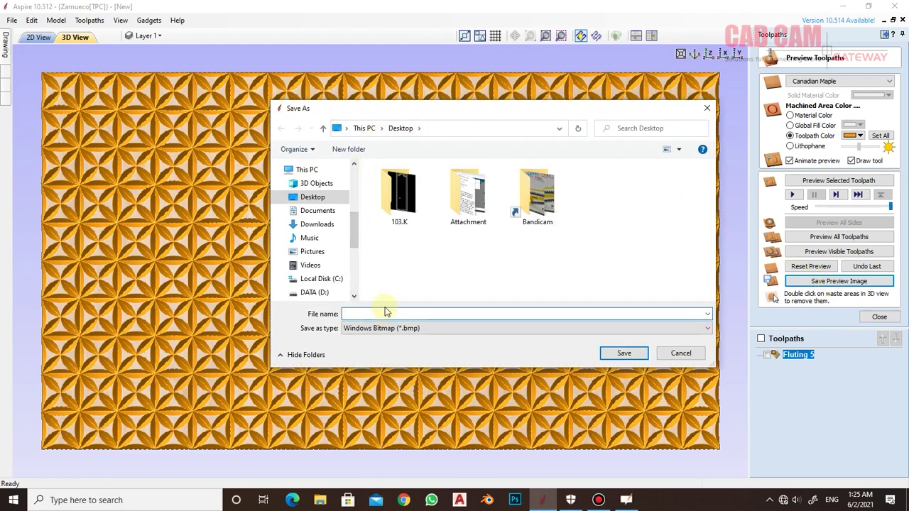
pyautogui.write('test')
pyautogui.click(615, 353)
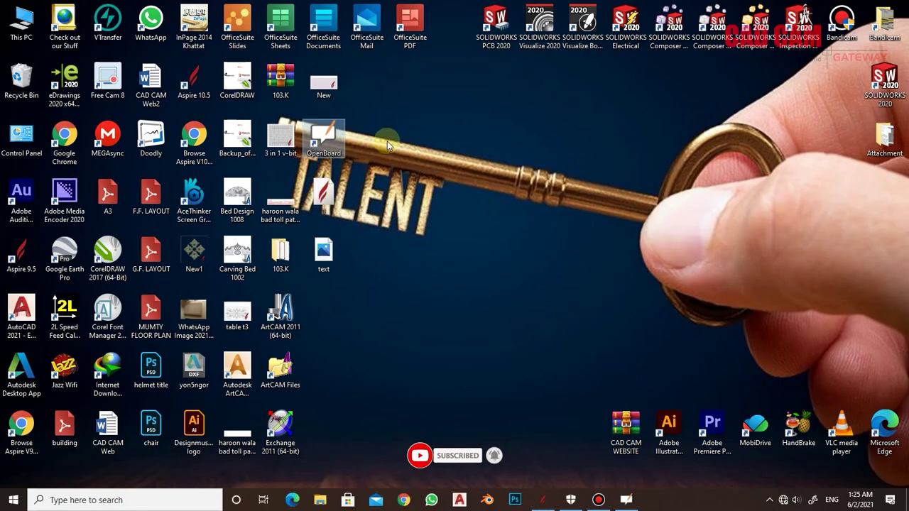
# Open the saved bitmap in Photos to check it, close it, and return to Aspire.
pyautogui.doubleClick(323, 250)
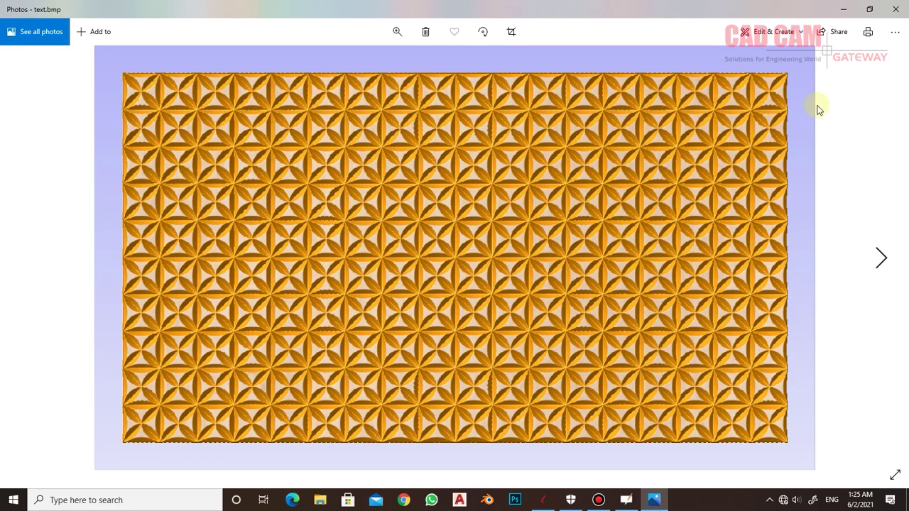
pyautogui.click(895, 9)
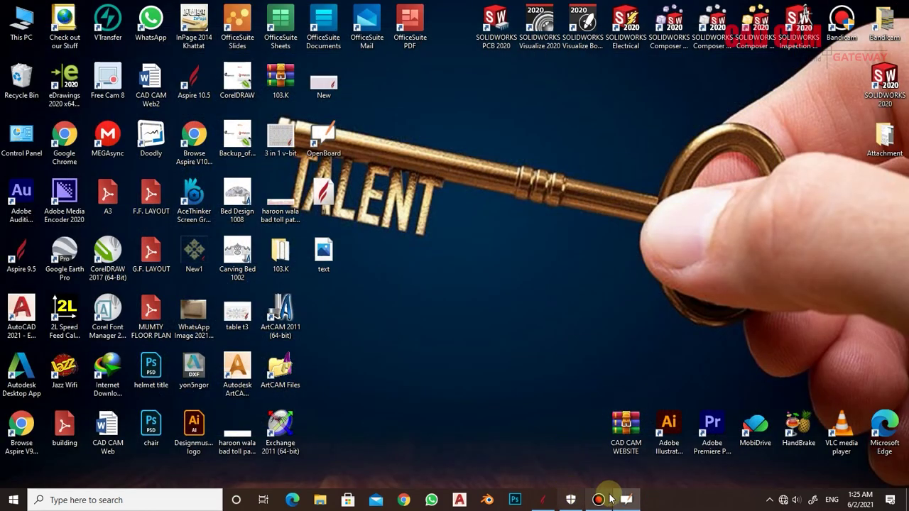
pyautogui.click(542, 500)
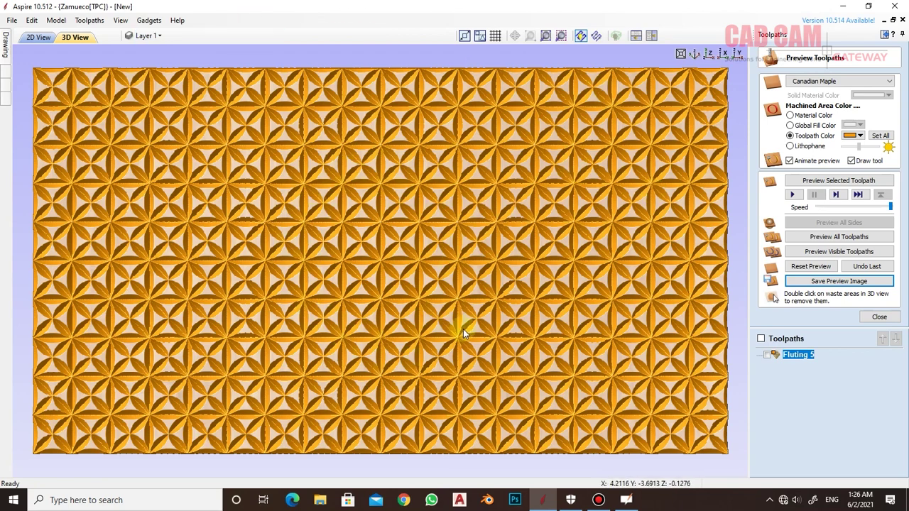
pyautogui.moveTo(338, 328)
pyautogui.mouseDown()
pyautogui.moveTo(339, 301)
pyautogui.moveTo(209, 308)
pyautogui.moveTo(432, 249)
pyautogui.moveTo(446, 284)
pyautogui.moveTo(427, 238)
pyautogui.mouseUp()
pyautogui.moveTo(346, 261)
pyautogui.mouseDown()
pyautogui.moveTo(353, 257)
pyautogui.moveTo(402, 349)
pyautogui.moveTo(400, 304)
pyautogui.moveTo(328, 330)
pyautogui.moveTo(301, 325)
pyautogui.moveTo(377, 235)
pyautogui.moveTo(374, 319)
pyautogui.moveTo(355, 233)
pyautogui.moveTo(325, 227)
pyautogui.moveTo(359, 248)
pyautogui.moveTo(400, 238)
pyautogui.moveTo(410, 215)
pyautogui.mouseUp()
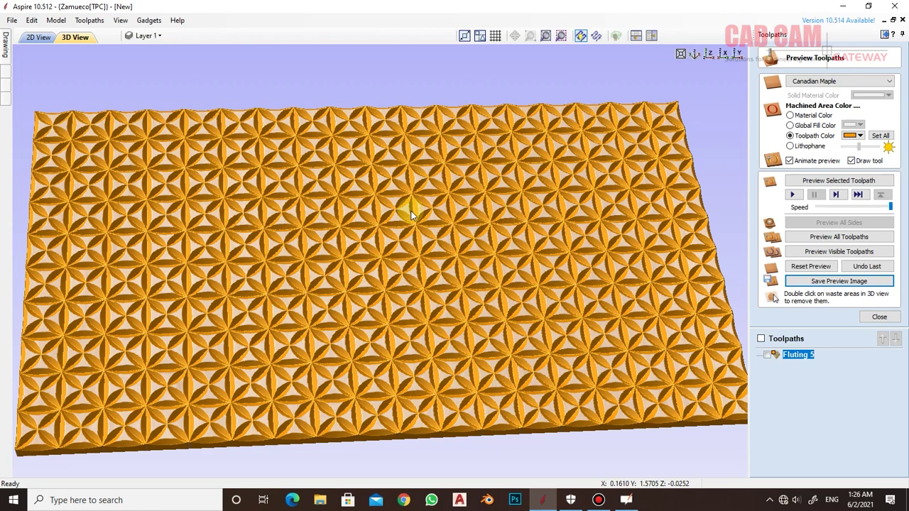
pyautogui.scroll(-2, 441, 226)
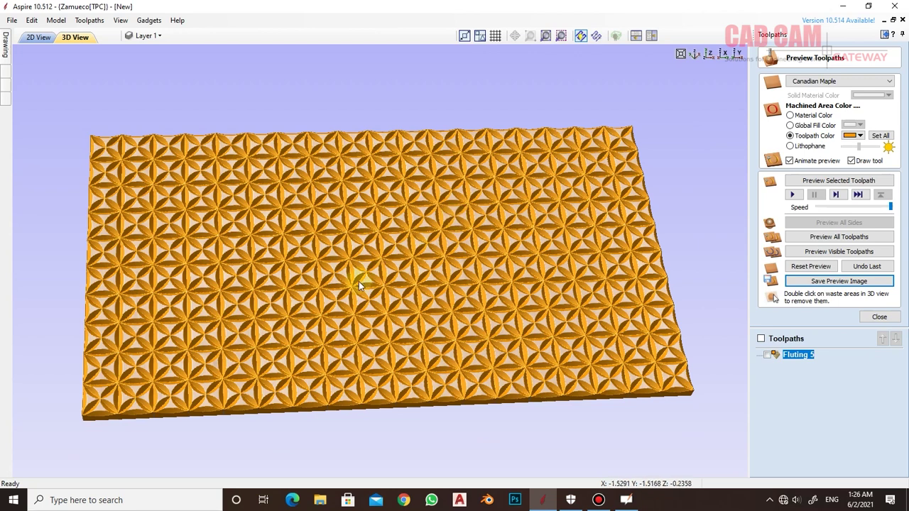
pyautogui.scroll(2, 359, 281)
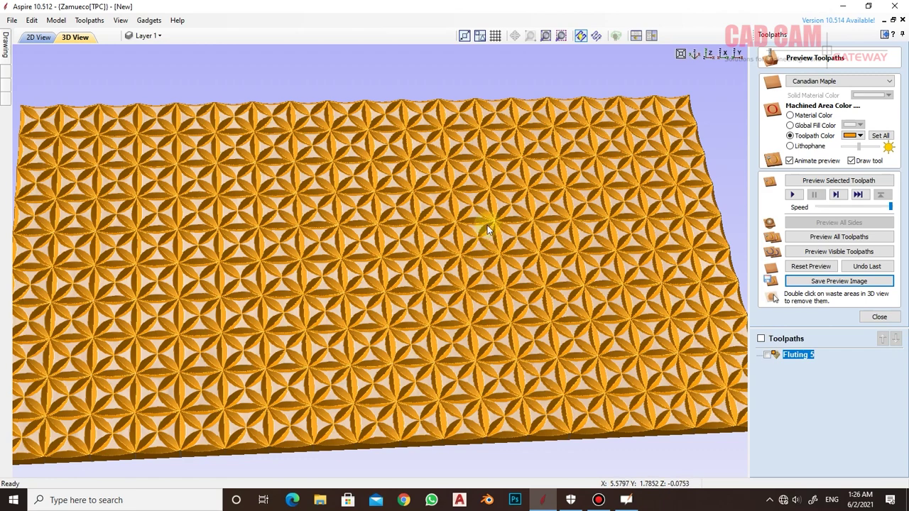
pyautogui.scroll(2, 498, 227)
pyautogui.scroll(-3, 502, 228)
pyautogui.moveTo(504, 228)
pyautogui.mouseDown()
pyautogui.moveTo(428, 294)
pyautogui.moveTo(381, 209)
pyautogui.moveTo(405, 254)
pyautogui.moveTo(312, 293)
pyautogui.moveTo(289, 324)
pyautogui.mouseUp()
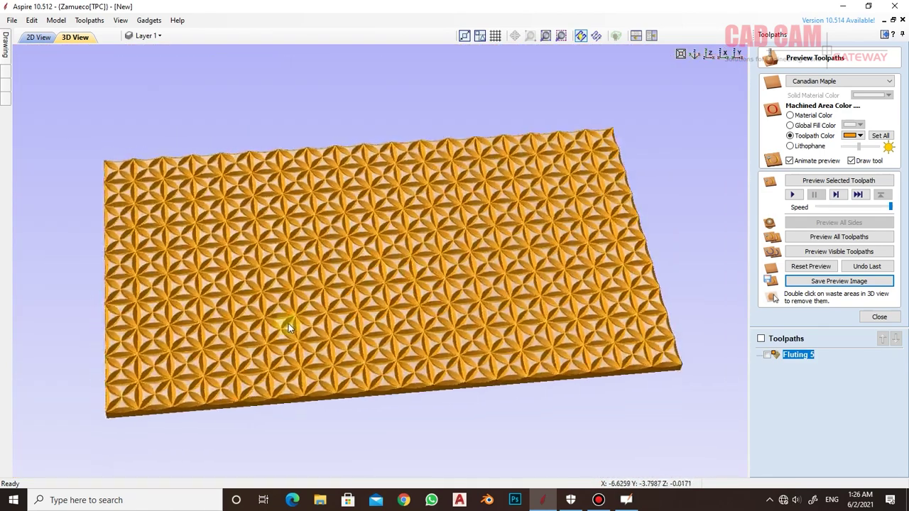
pyautogui.moveTo(300, 284); pyautogui.dragTo(238, 286)
pyautogui.scroll(3, 236, 286)
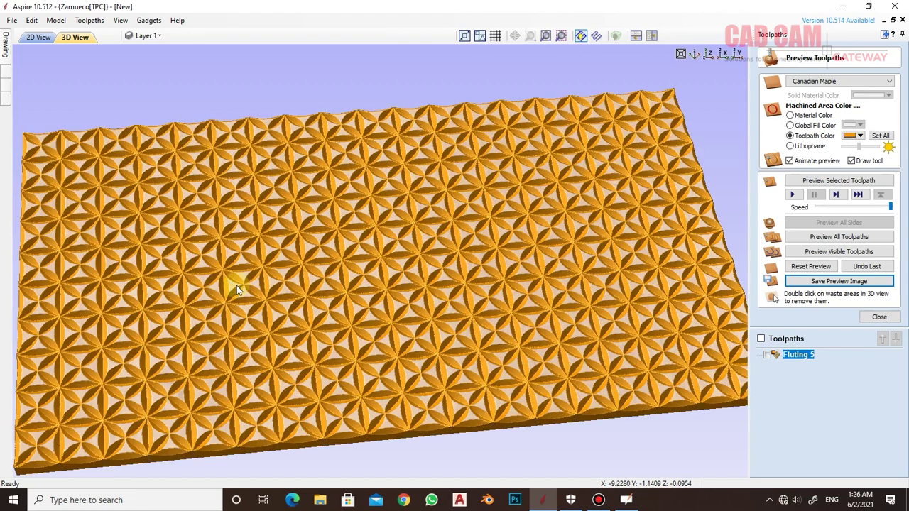